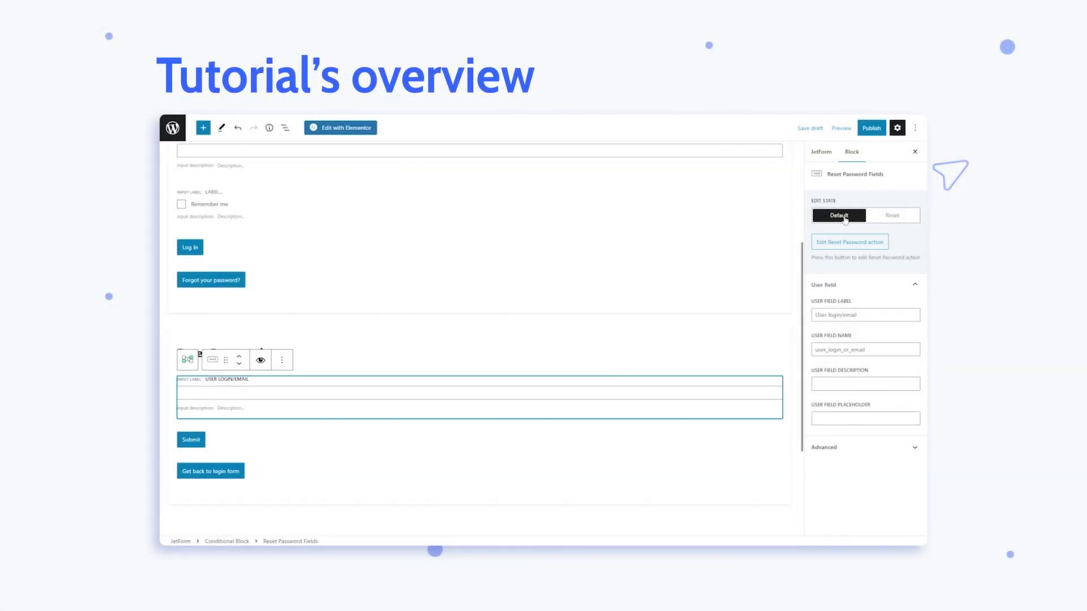
Set the reset-password fields to their Reset state and review the reset and login actions
left_click(889, 216)
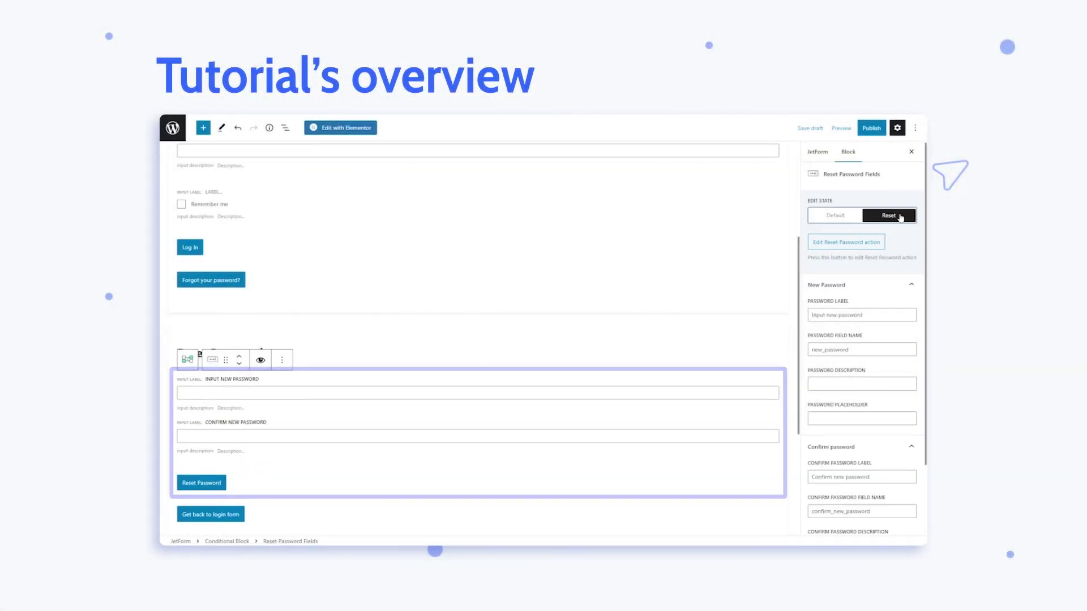
left_click(846, 242)
left_click(359, 348)
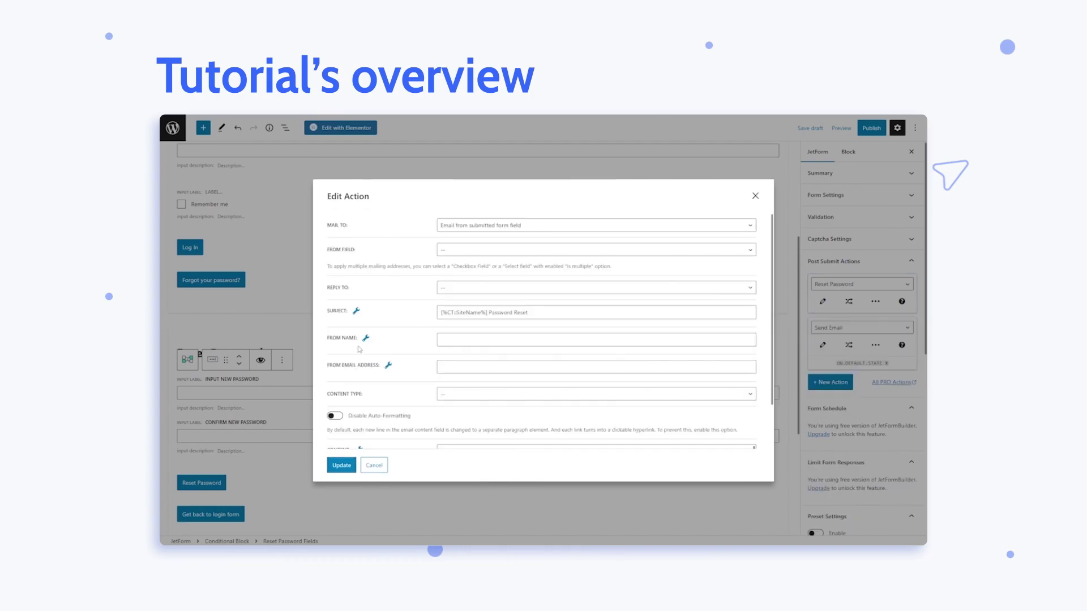
scroll(543, 351, "down", 3)
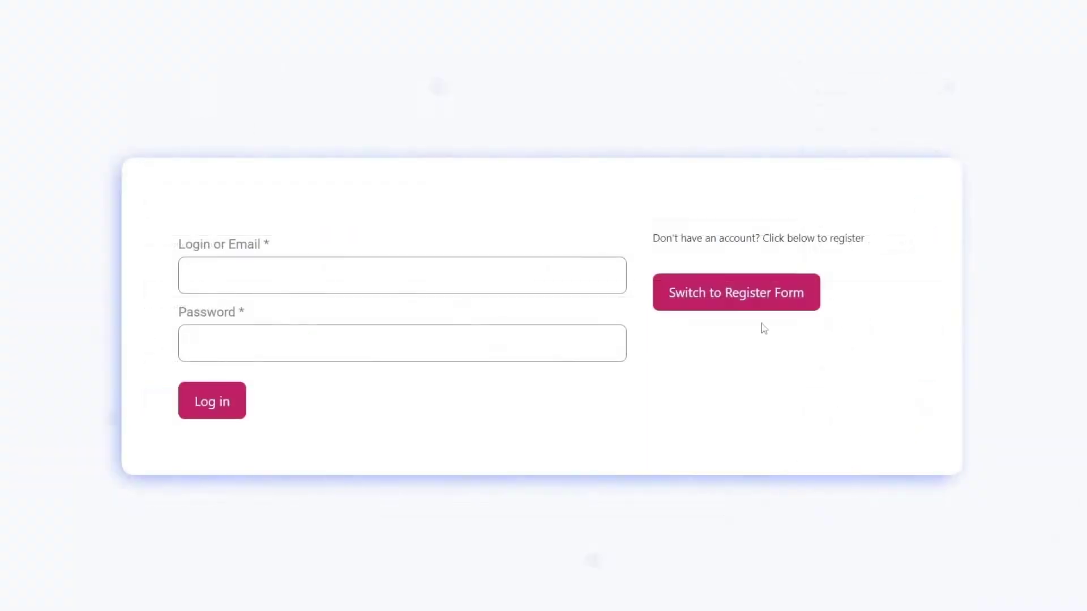
Toggle the demo form to Register, back to Log in, then Register again
left_click(739, 297)
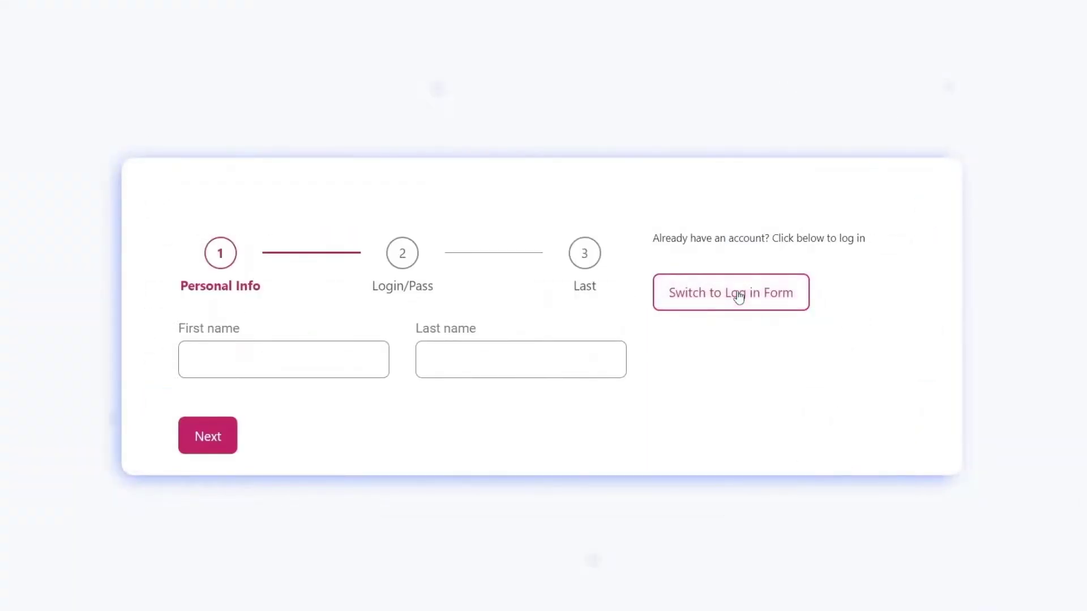
left_click(738, 297)
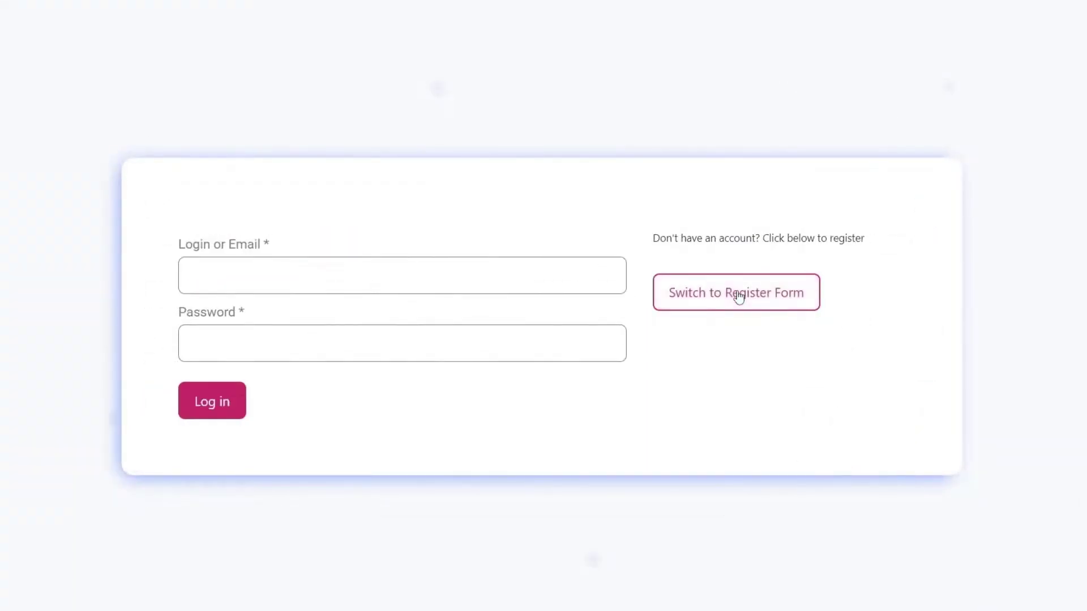
left_click(739, 297)
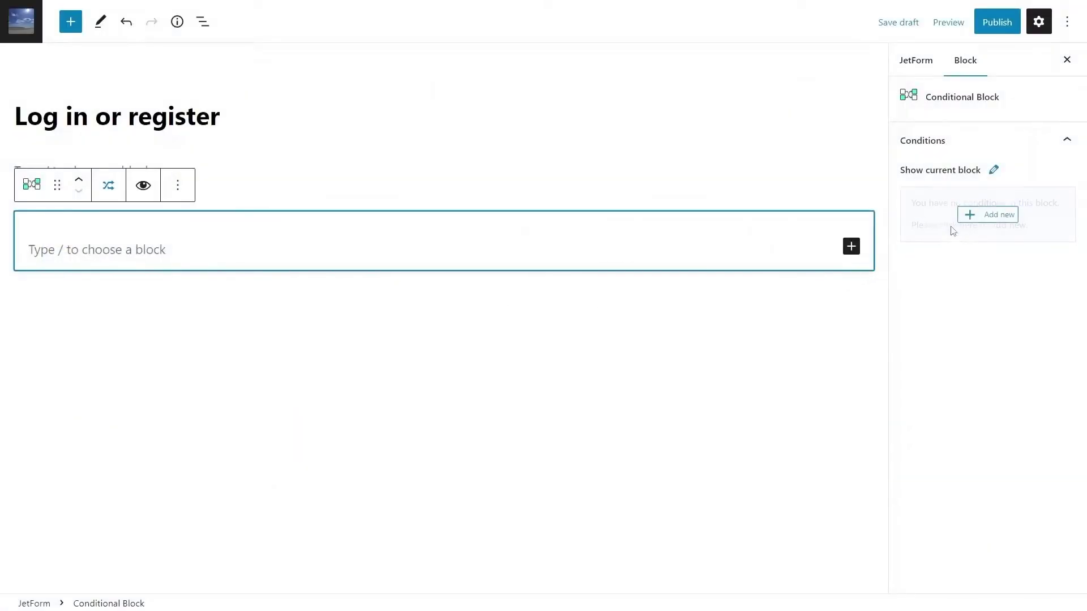
Add an 'Is render state' condition set to DEFAULT.STATE on the block and save it
left_click(974, 213)
left_click(599, 292)
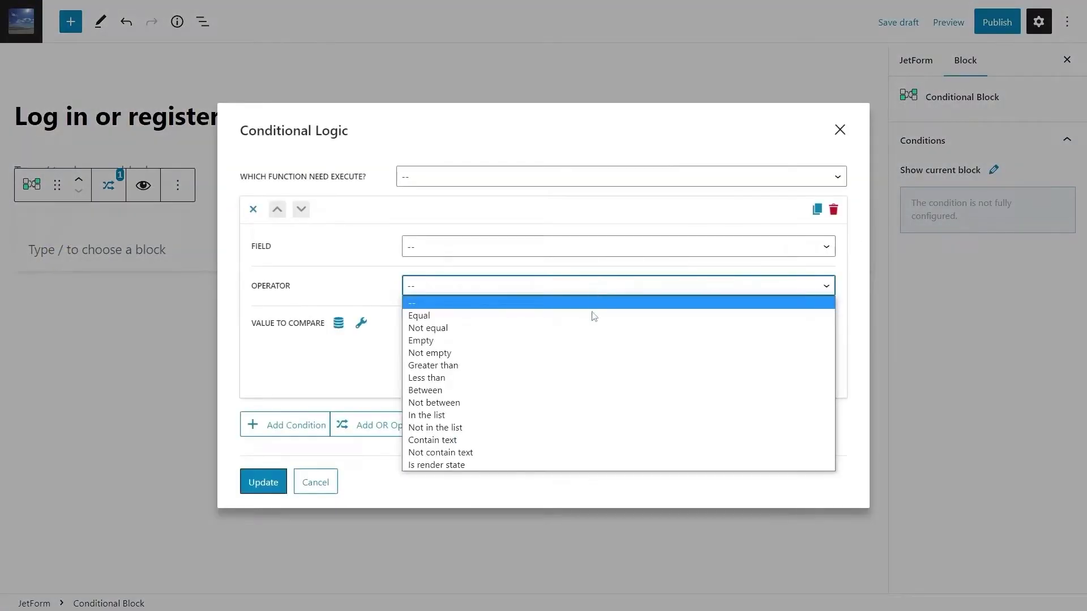
left_click(592, 466)
left_click(553, 319)
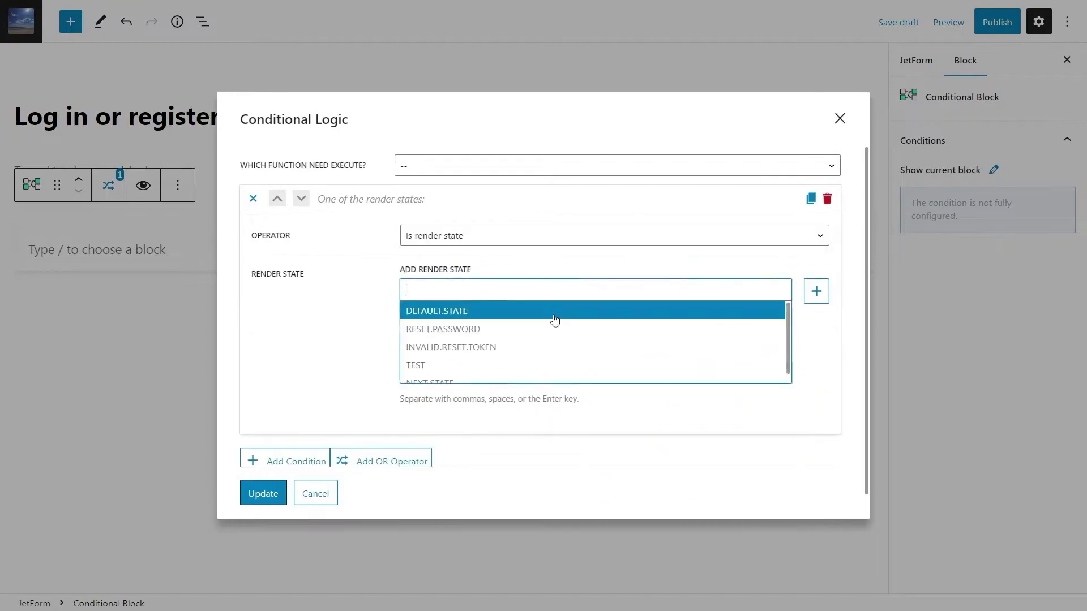
left_click(553, 310)
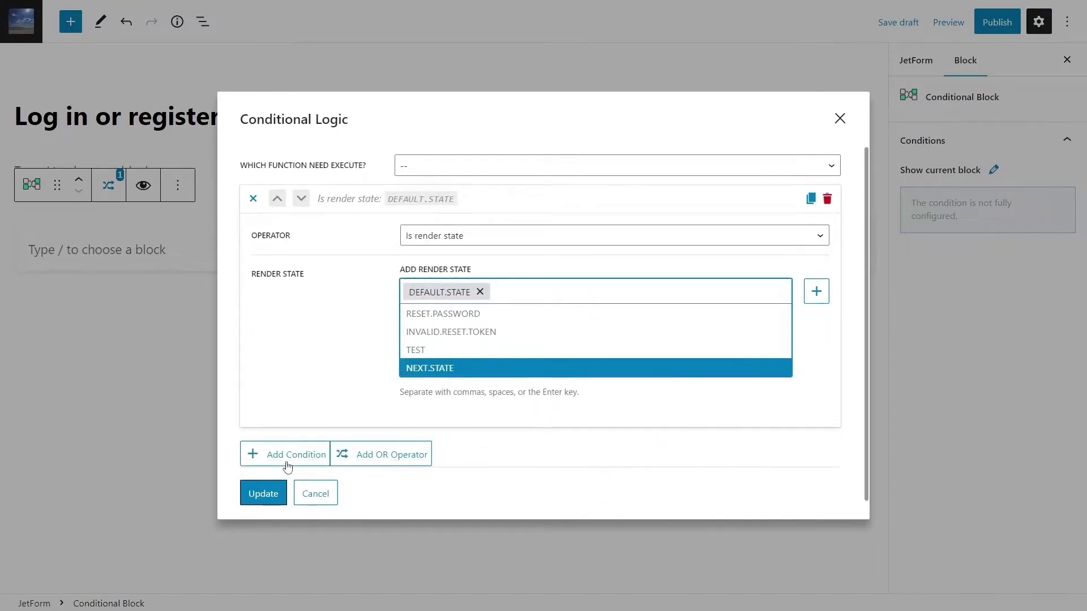
left_click(263, 493)
Inspect the lower conditional block and the Switch to Log in Form button's action type
scroll(392, 413, "down", 5)
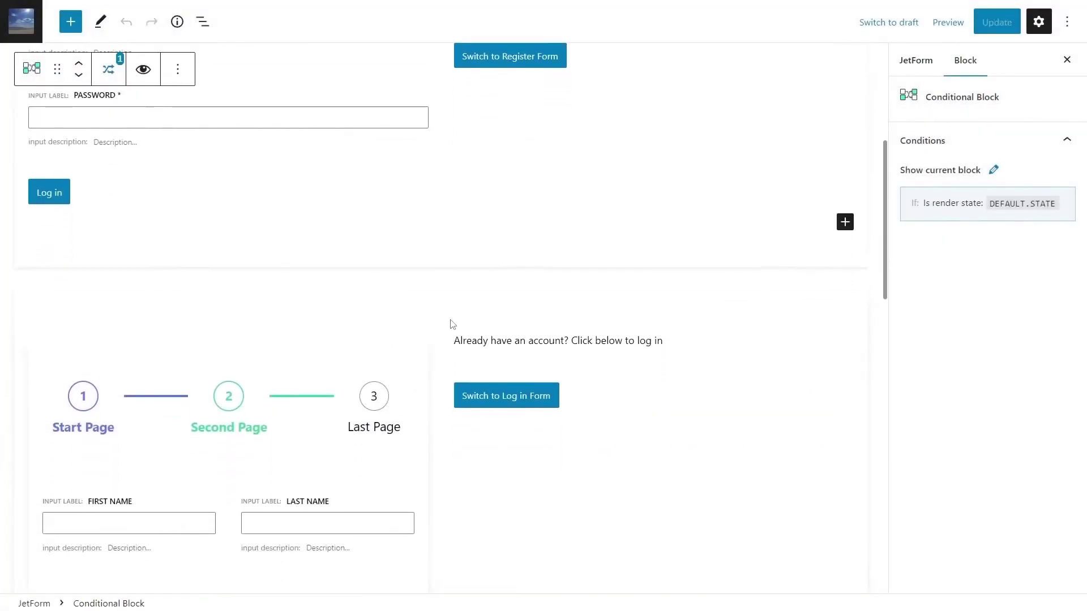
left_click(453, 325)
mouse_move(941, 213)
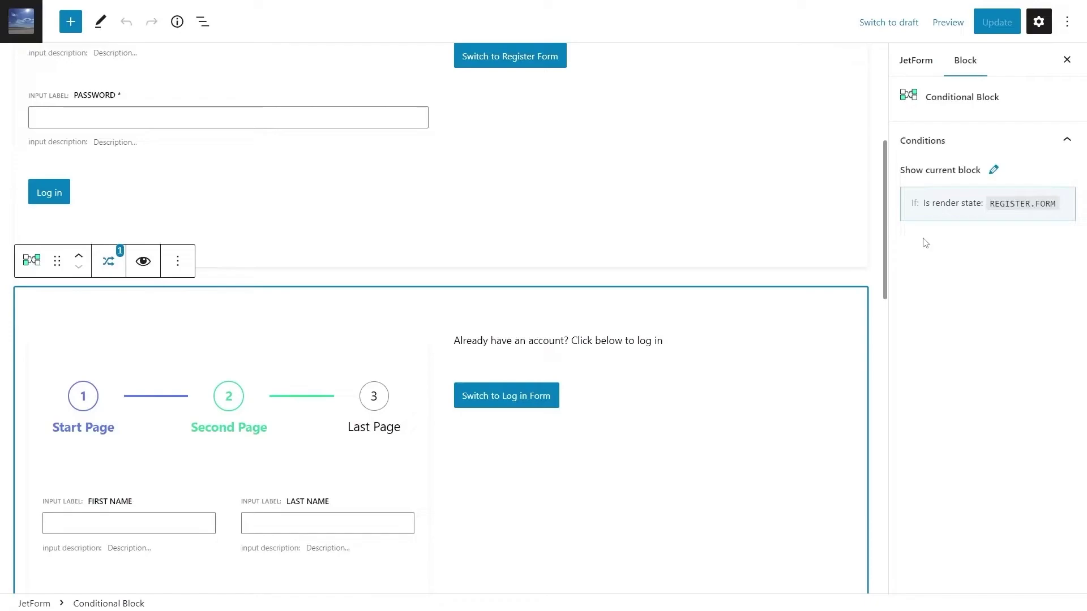
left_click(574, 405)
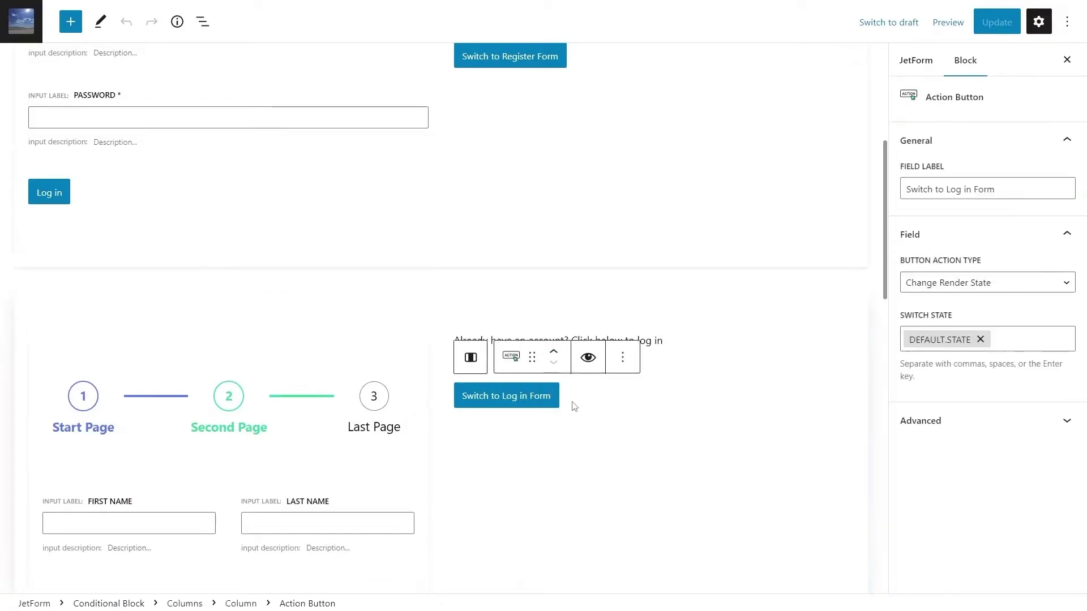
left_click(1000, 282)
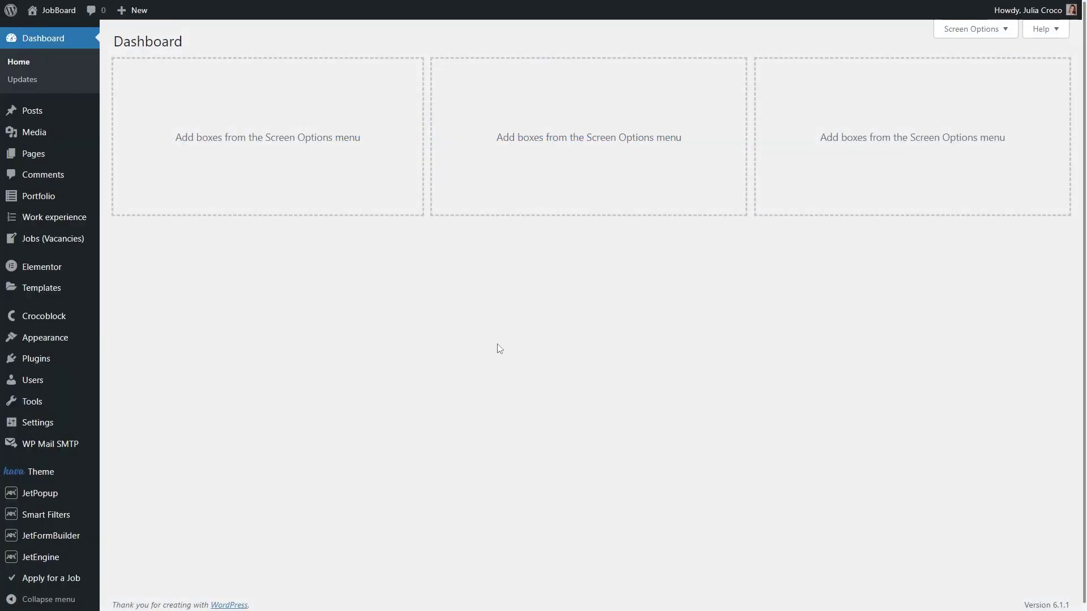
Start a new JetFormBuilder form titled 'Login and reset password form'
mouse_move(86, 539)
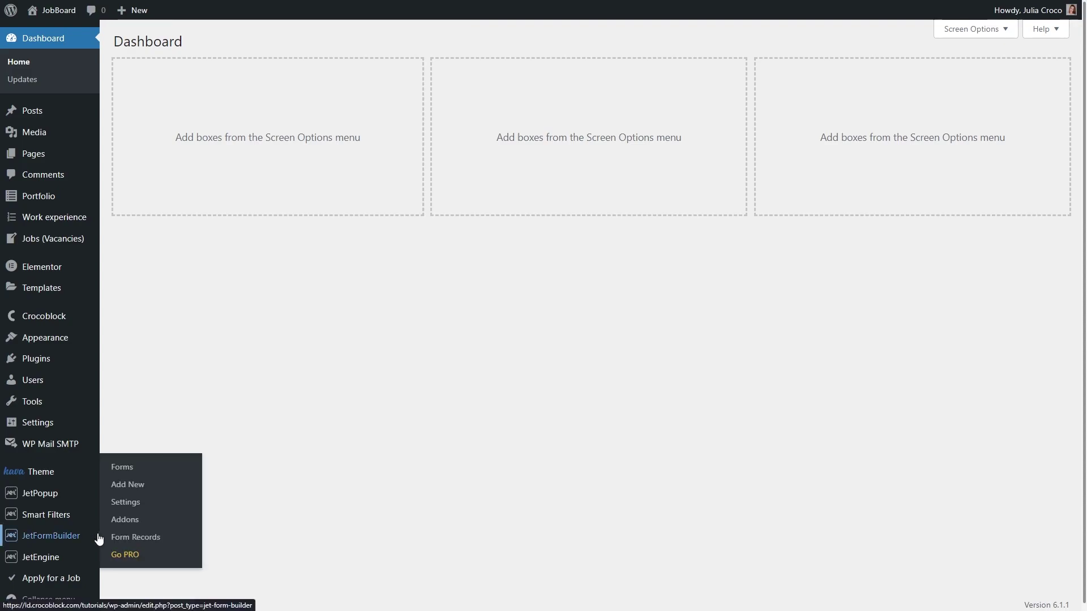
left_click(171, 486)
type("Login and reset ")
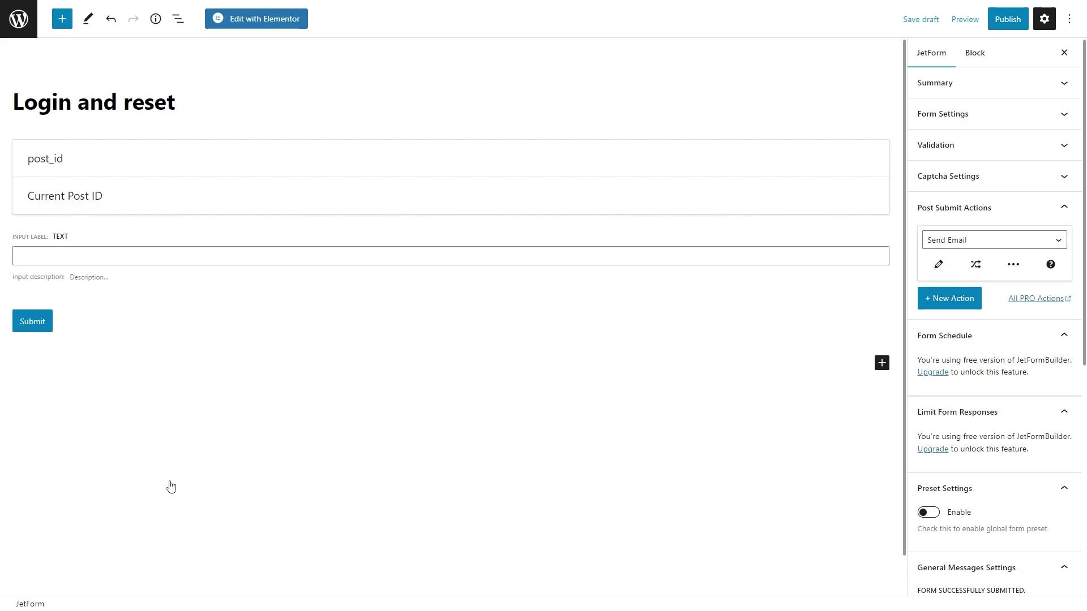
type("password form")
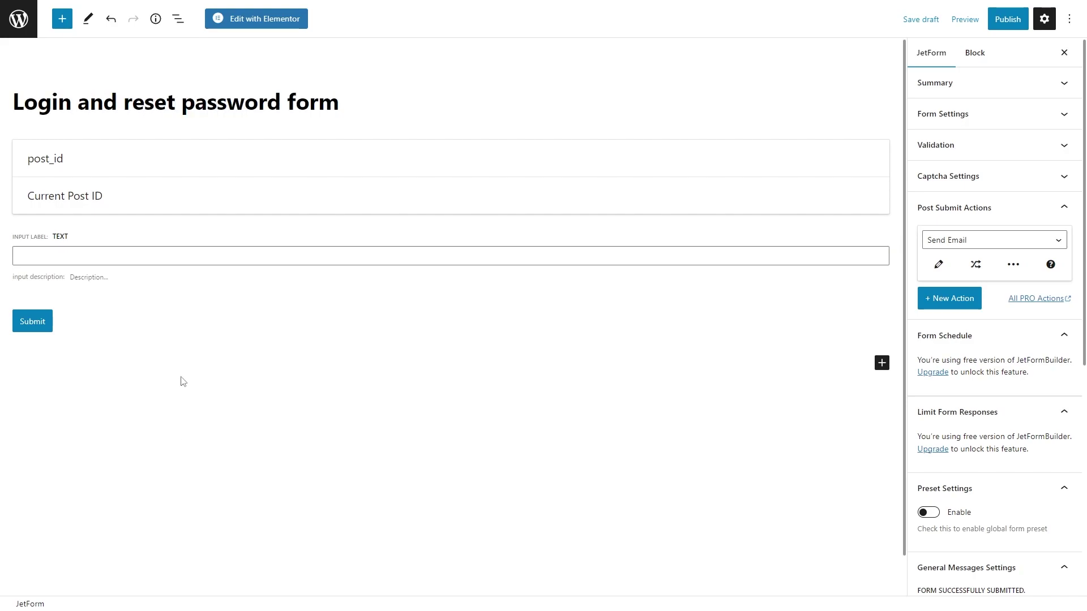
Remove the default post_id field, text field and Submit Form button from List View
left_click(178, 19)
left_click(205, 85)
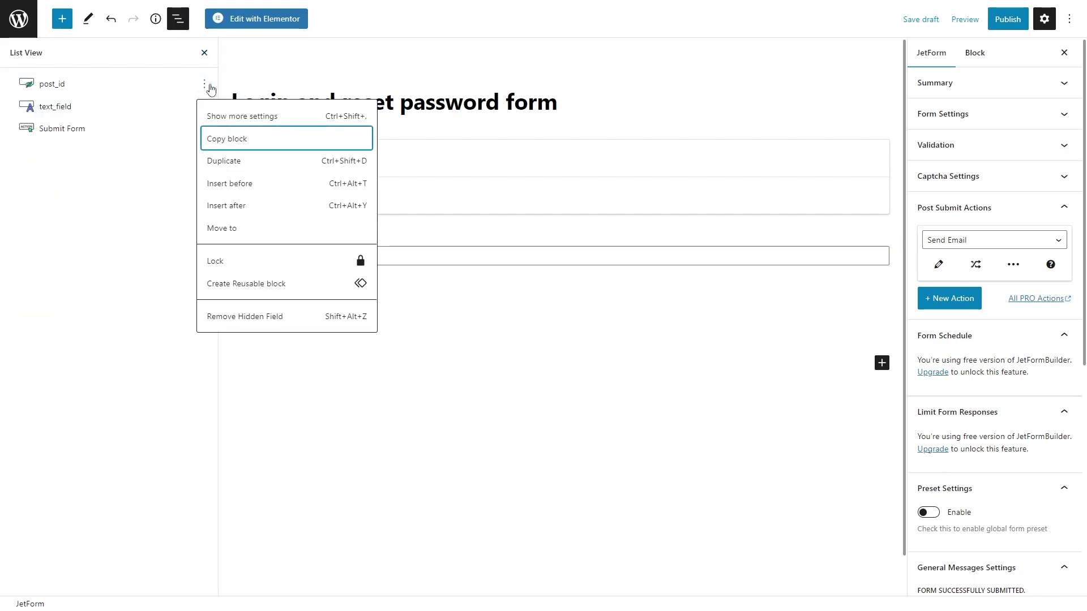
left_click(244, 316)
left_click(205, 83)
left_click(245, 317)
left_click(205, 83)
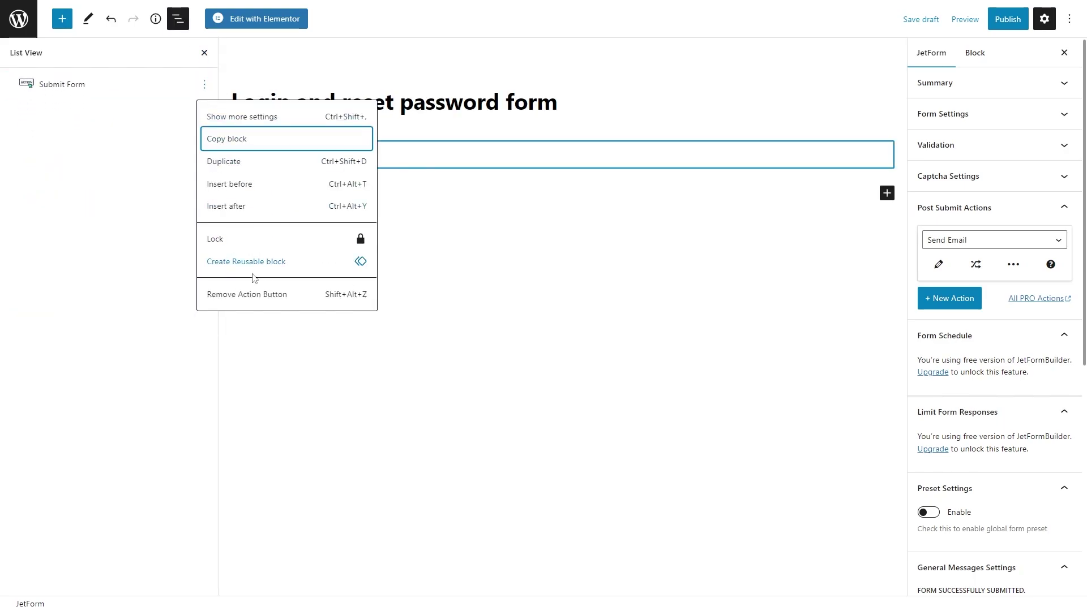
left_click(253, 294)
left_click(178, 18)
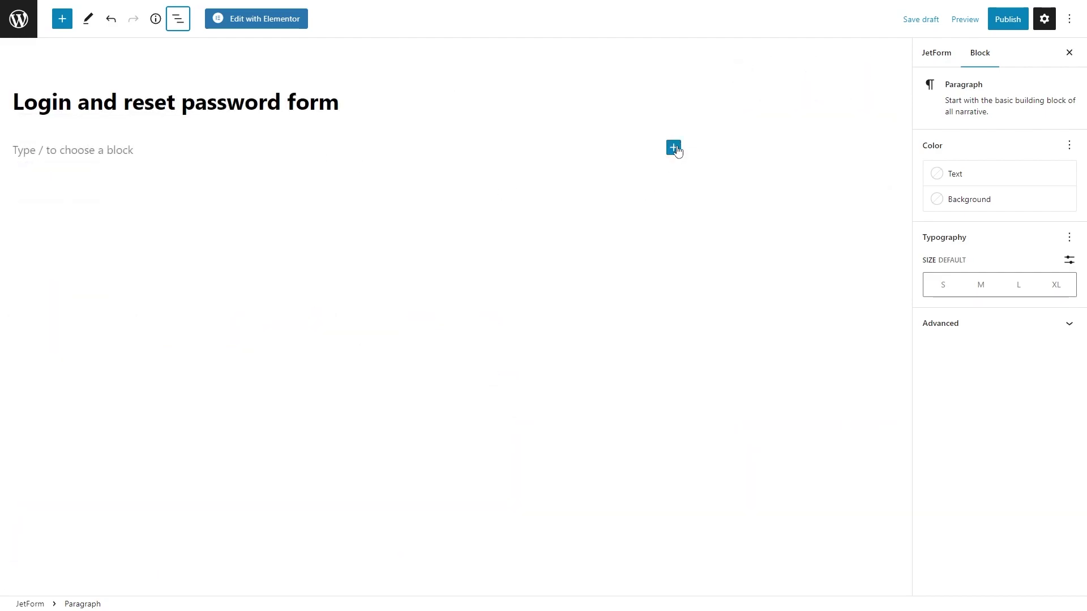
Insert a Conditional Block containing a 'Log In' heading
left_click(676, 150)
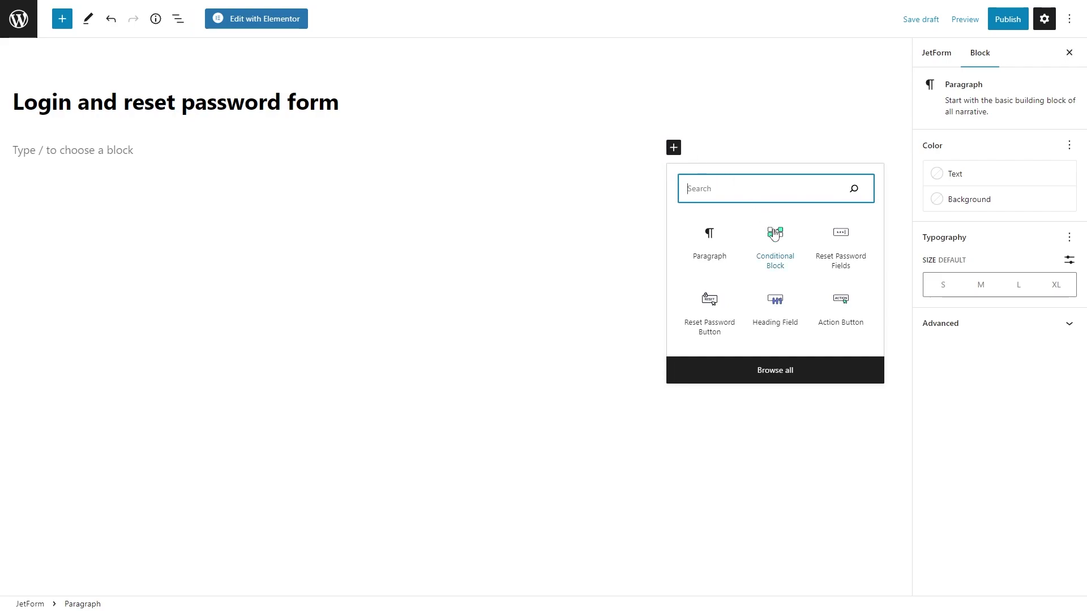
left_click(774, 235)
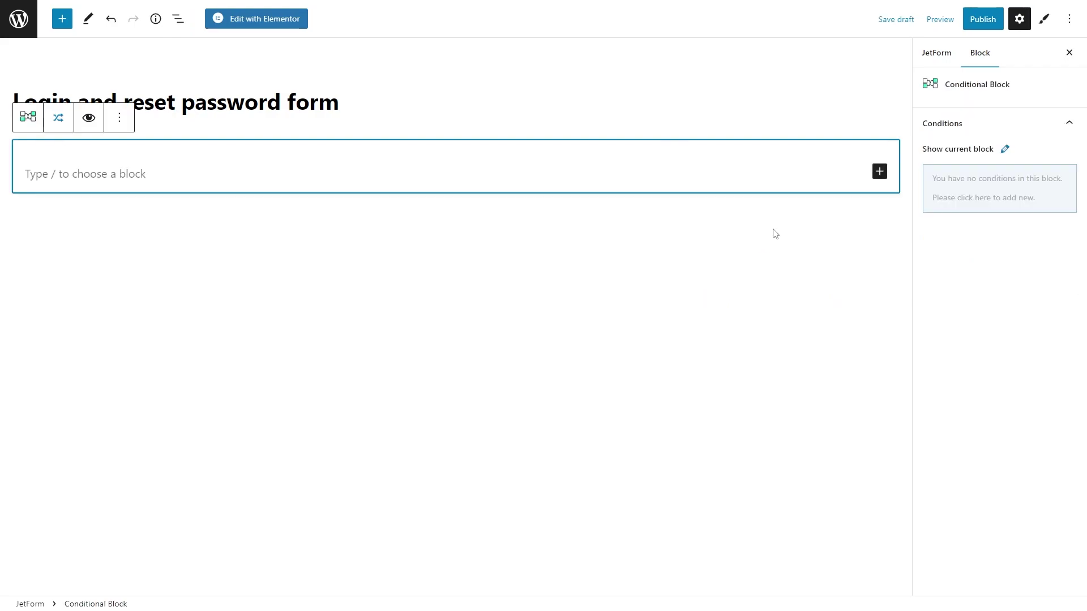
left_click(879, 173)
type("heading")
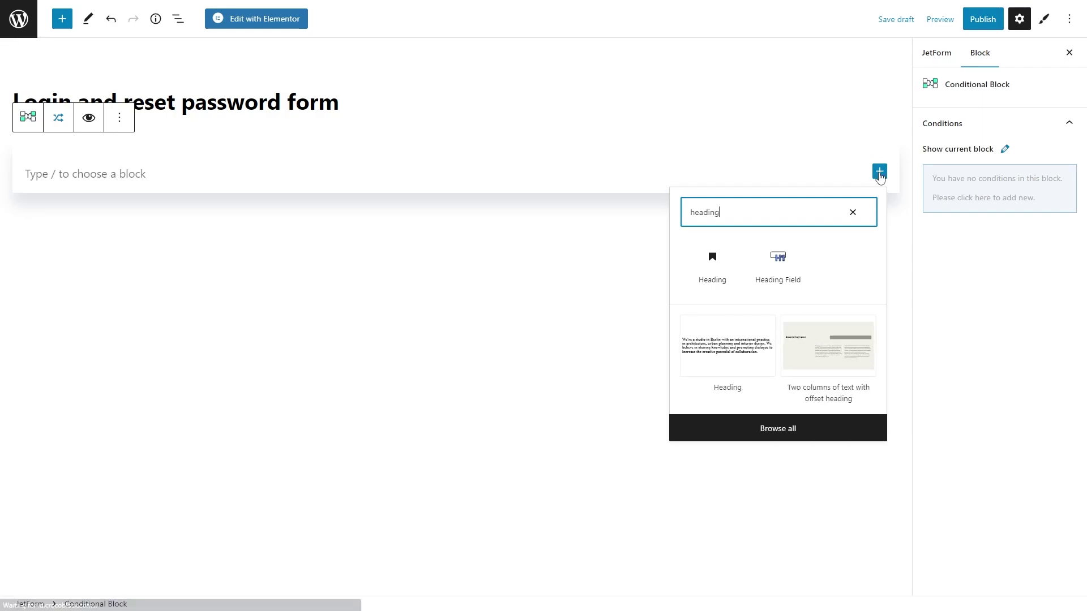
left_click(730, 262)
type("Log In")
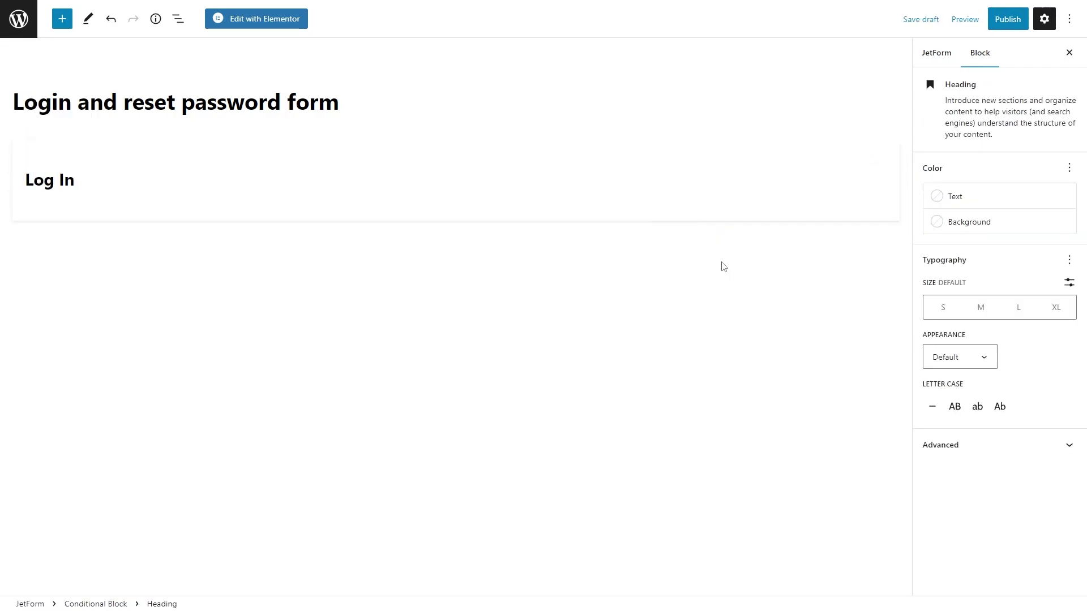
Add a Text Field under the heading and duplicate it
left_click(756, 200)
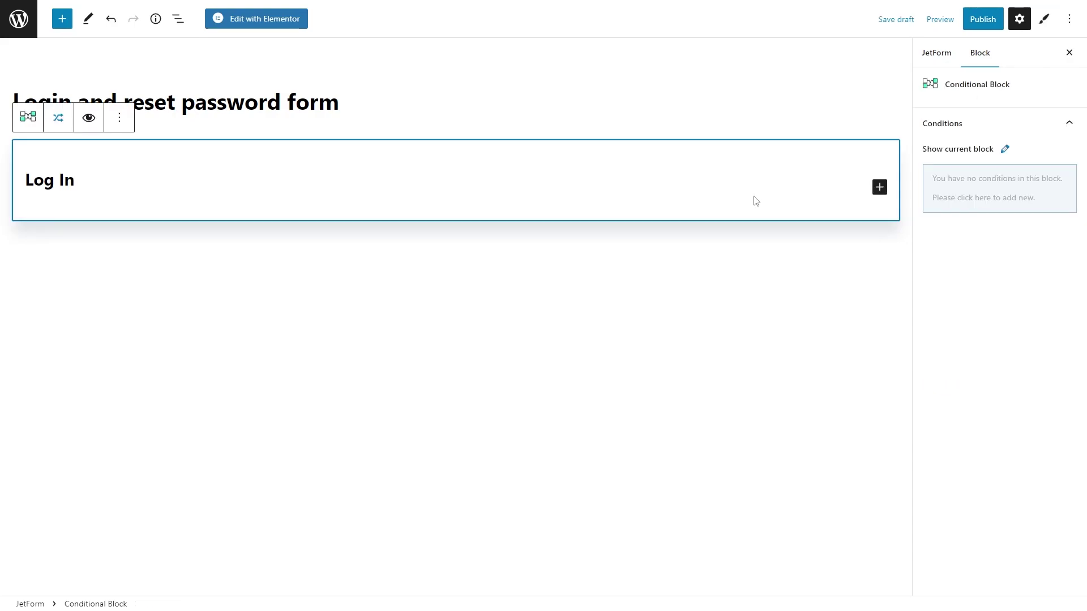
left_click(879, 187)
type("text")
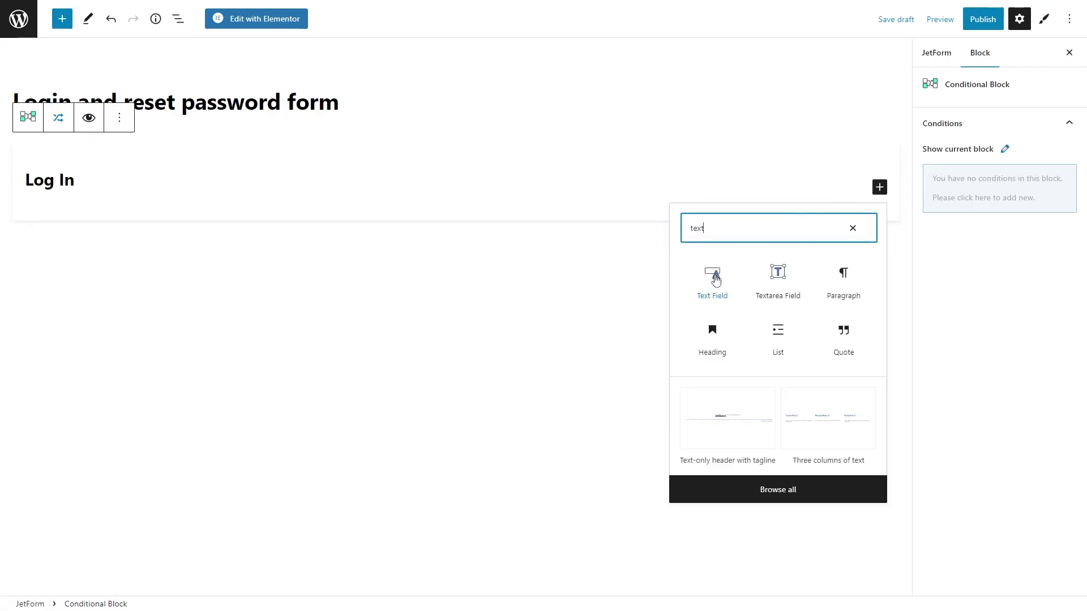
left_click(716, 279)
left_click(386, 190)
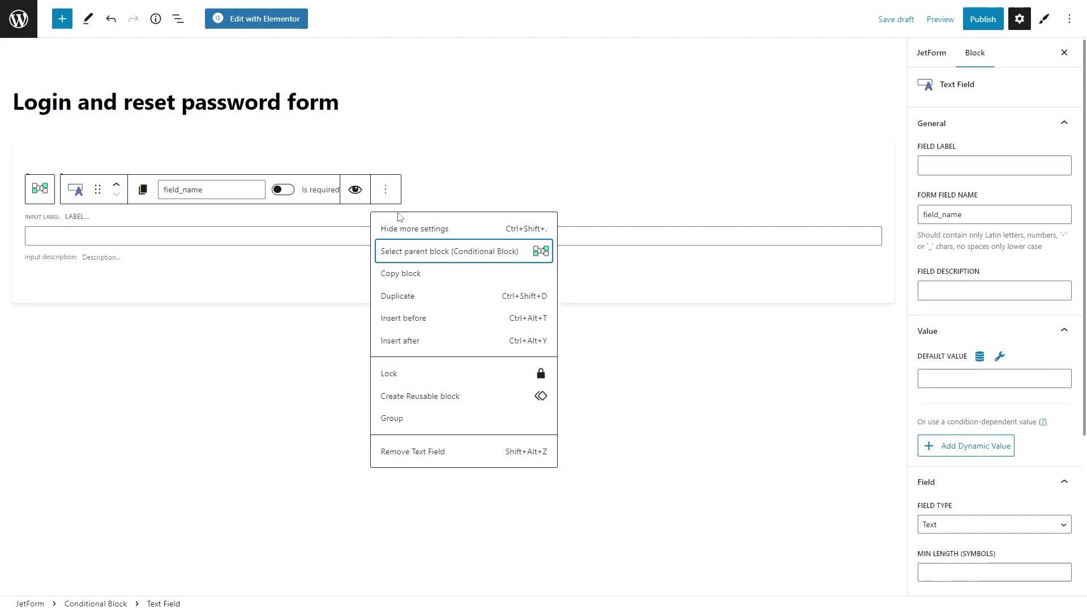
left_click(425, 294)
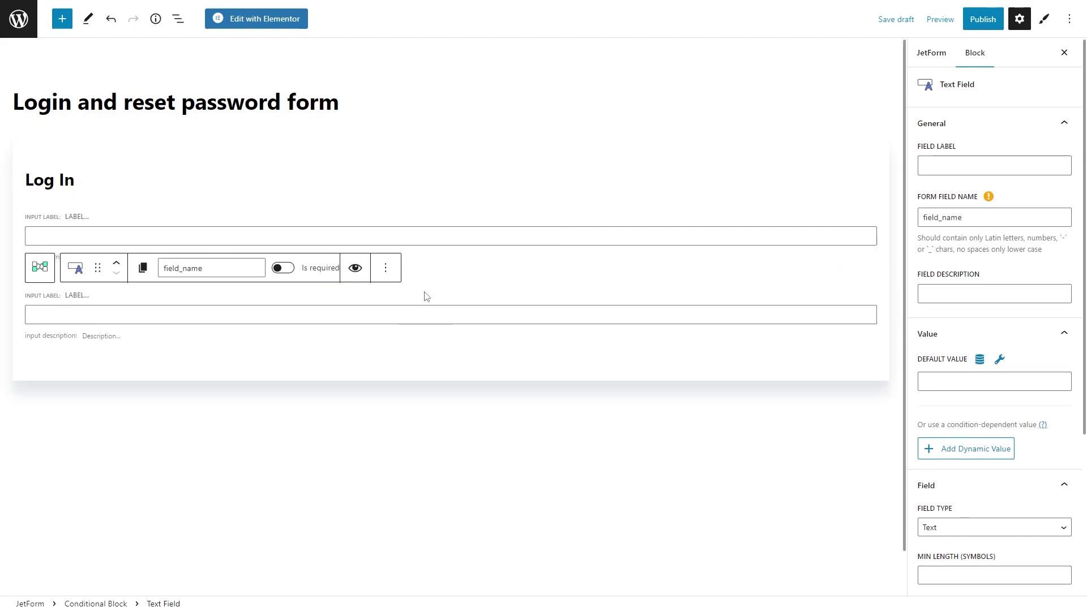
Label and name the fields Username/username and Password/password
left_click(404, 223)
left_click(944, 164)
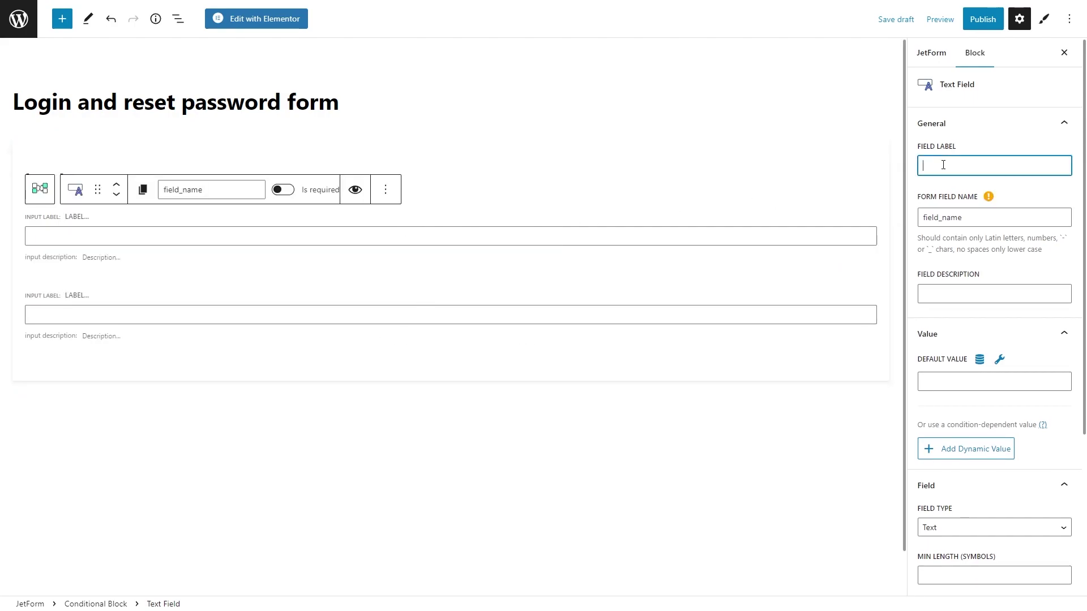
type("Username")
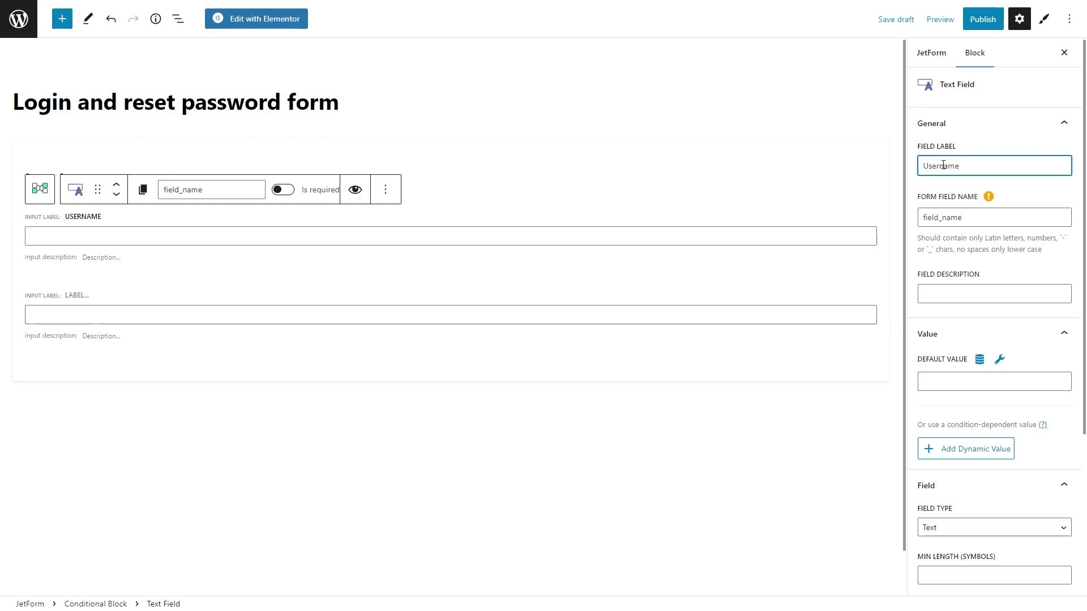
left_click(977, 215)
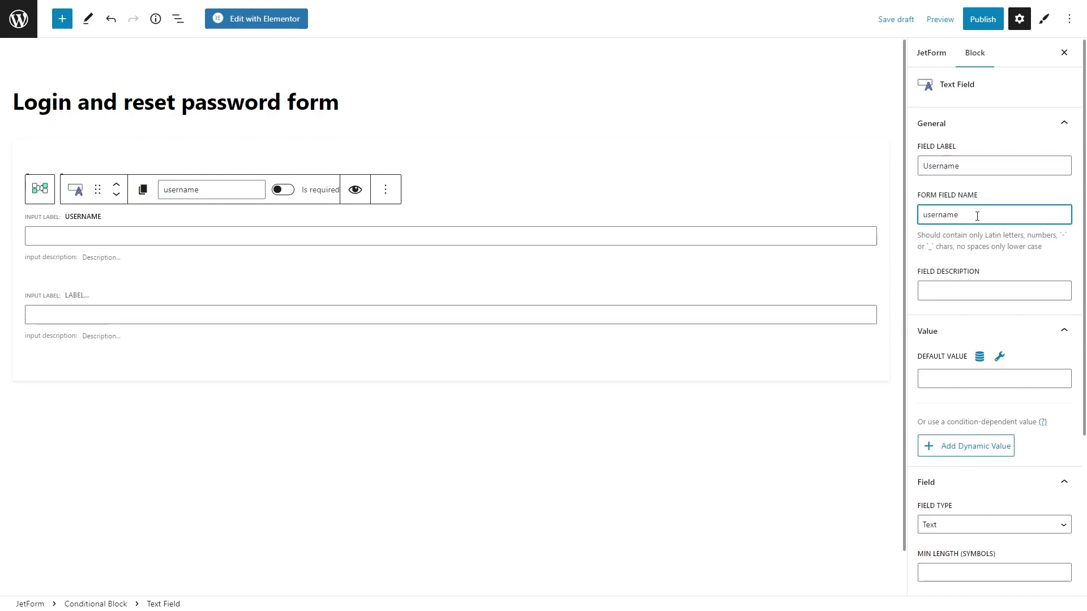
left_click(643, 299)
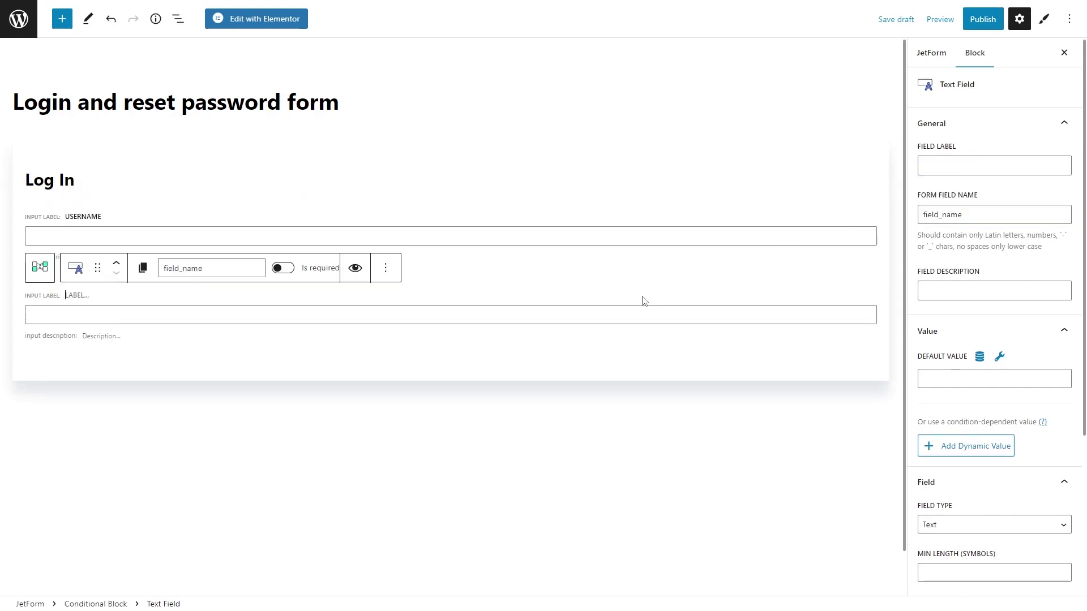
left_click(956, 166)
type("Password")
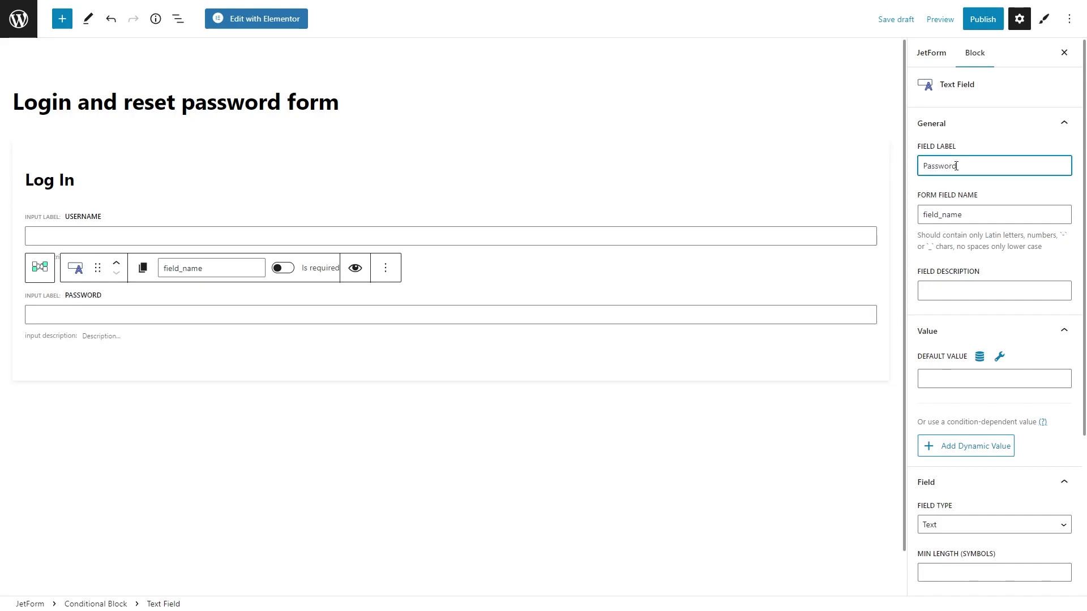
left_click(978, 213)
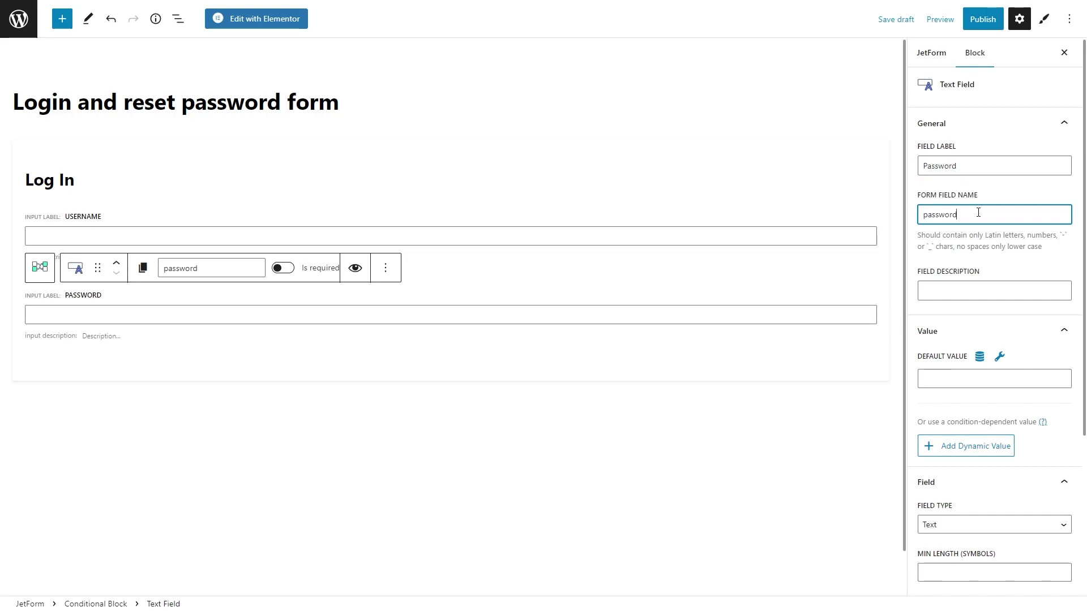
Set the second field's type to Password and make both fields required
scroll(978, 214, "down", 2)
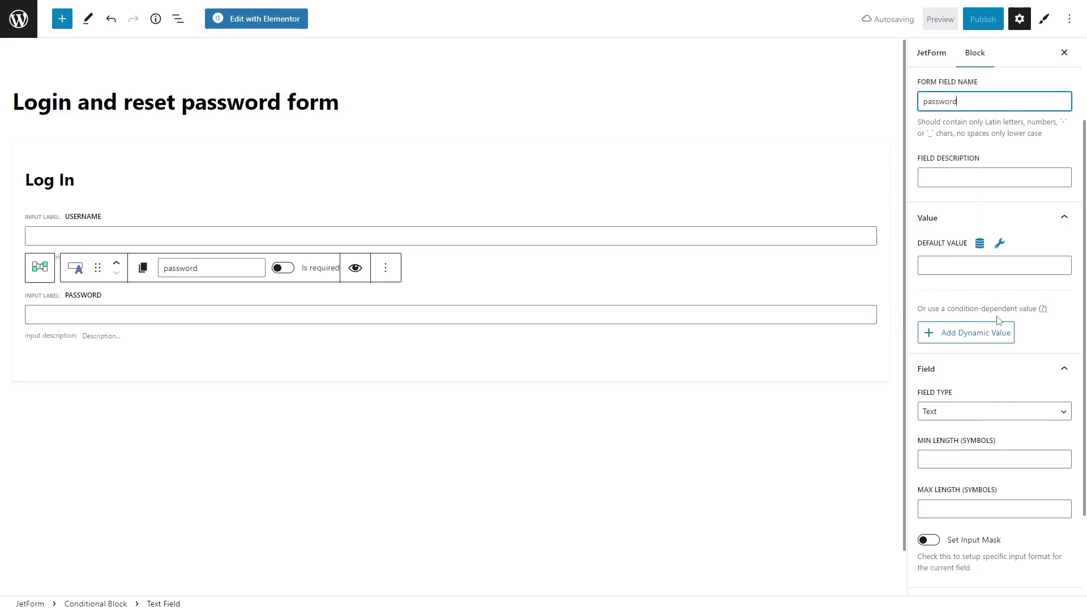
left_click(1017, 413)
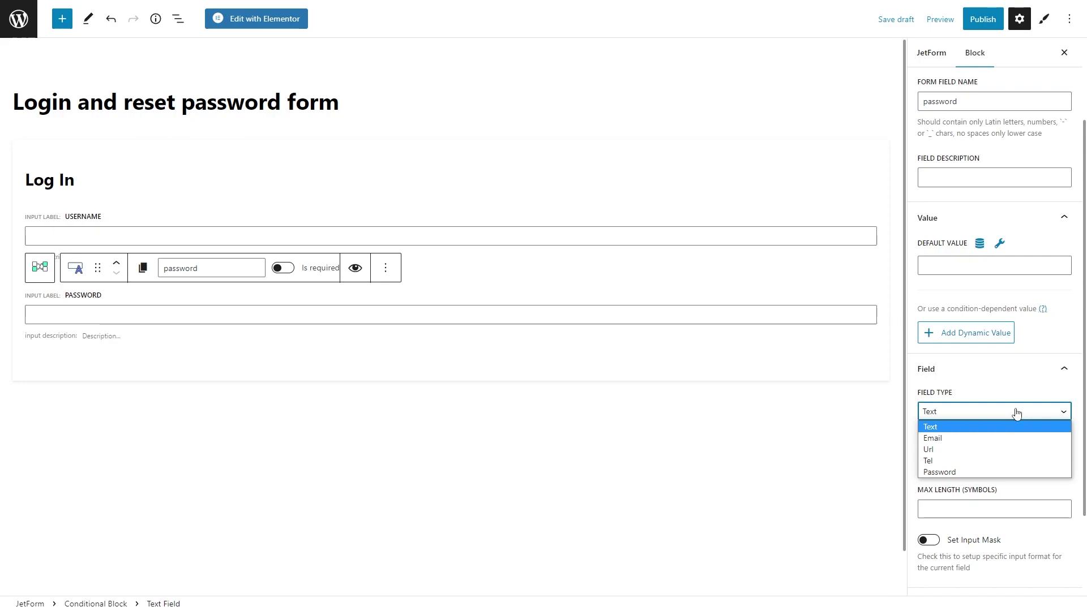
left_click(1018, 473)
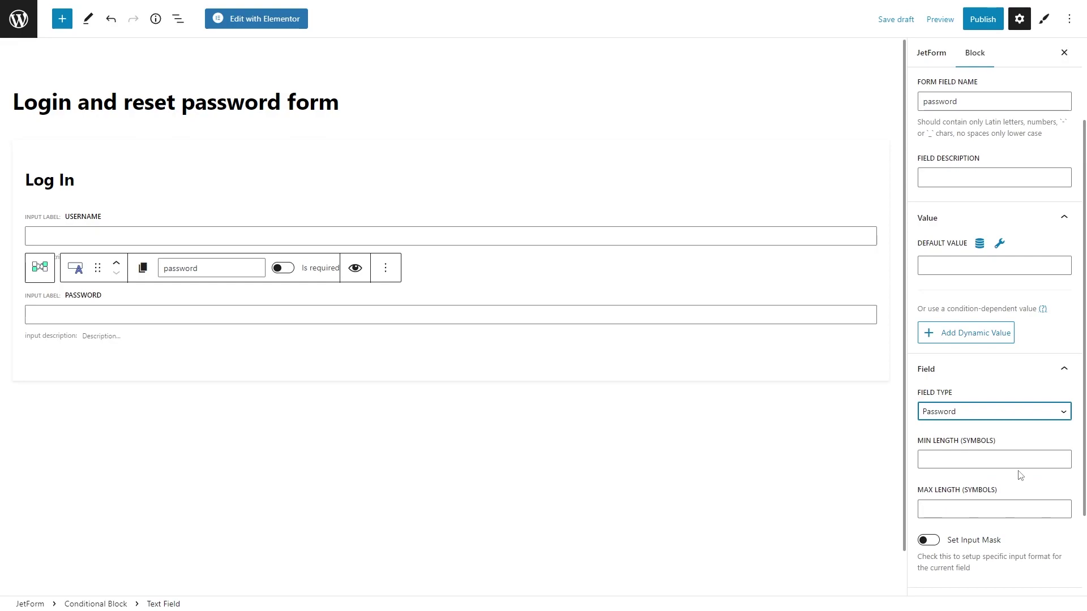
left_click(283, 269)
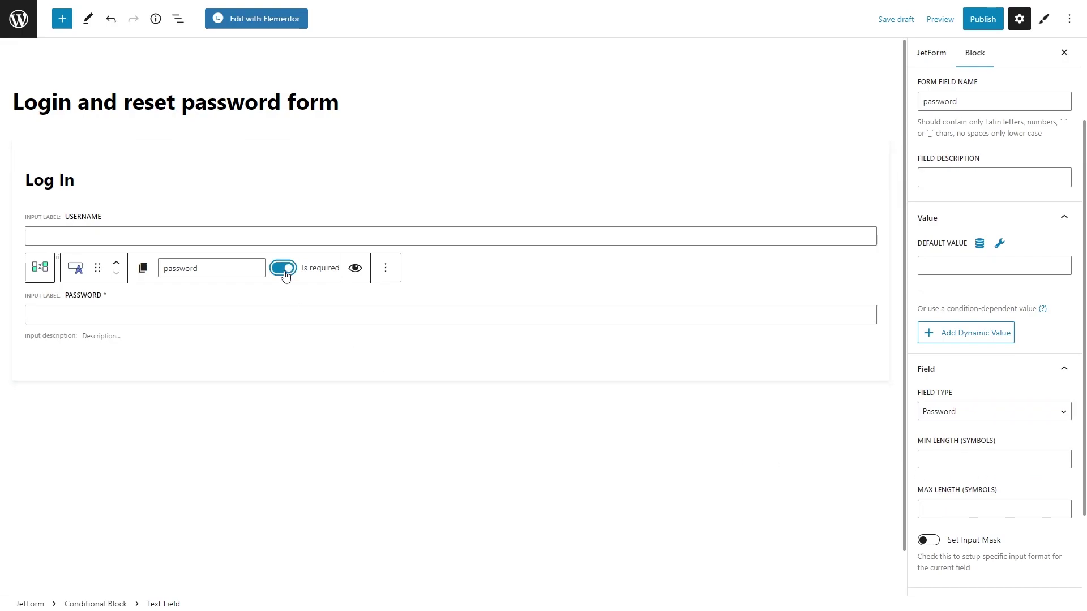
left_click(274, 219)
left_click(287, 193)
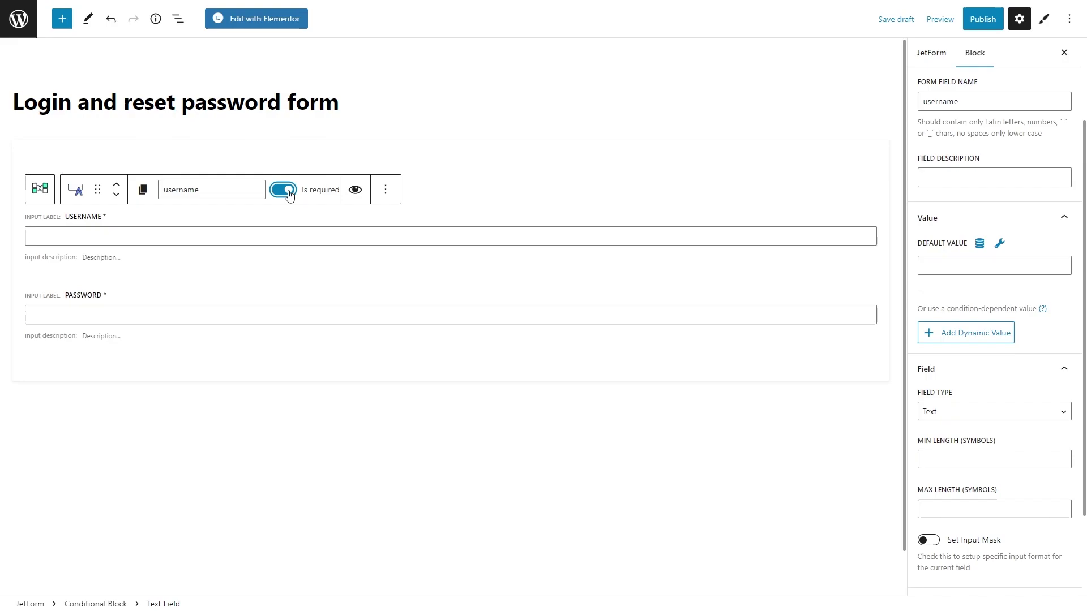
left_click(404, 350)
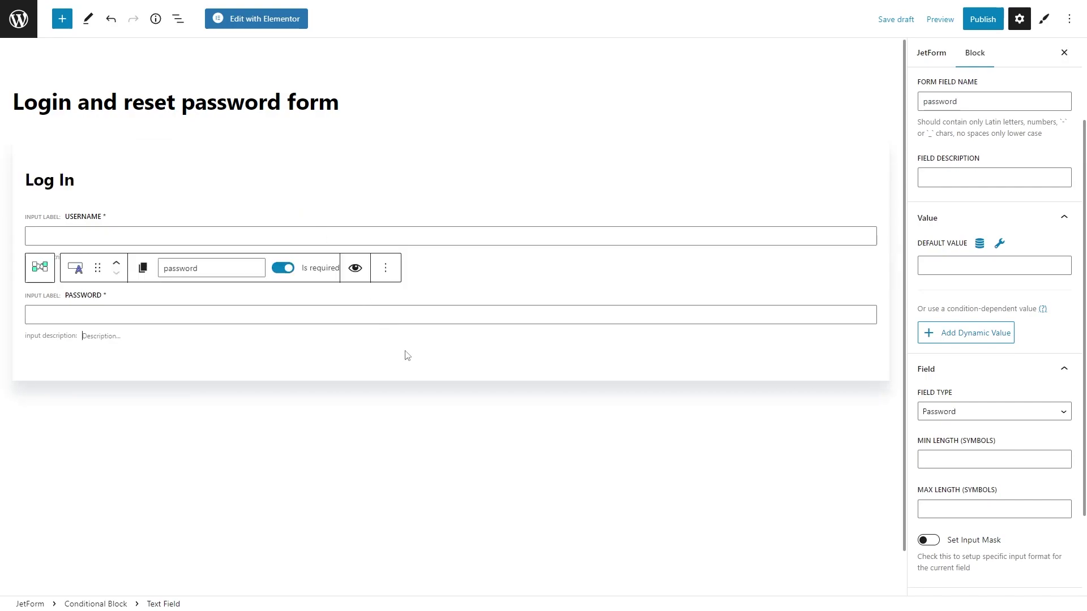
Insert a Checkbox Field below the password field
left_click(855, 363)
left_click(874, 344)
type("check")
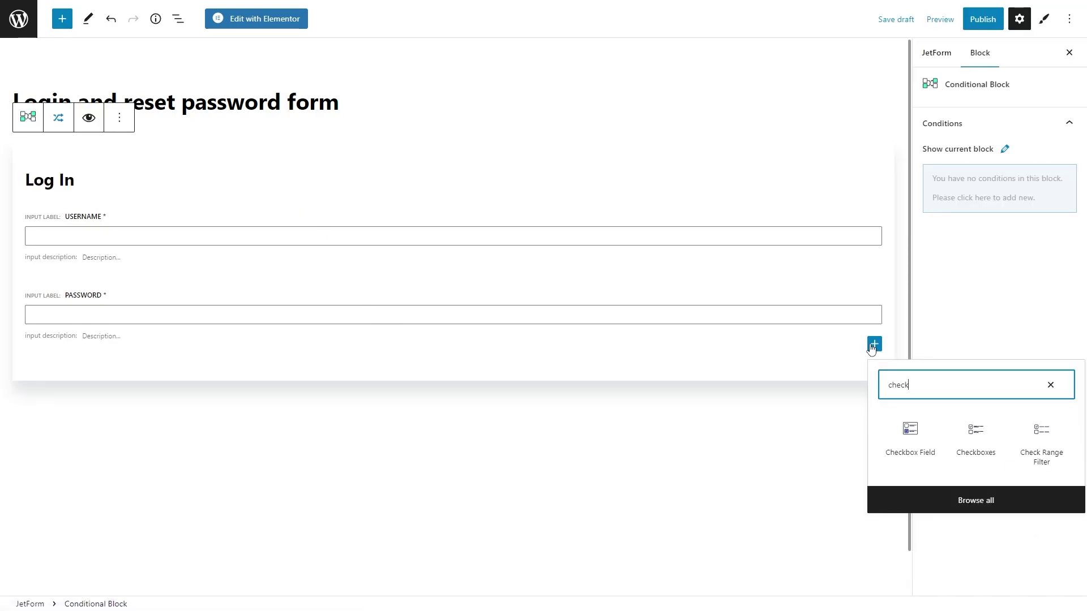
left_click(910, 433)
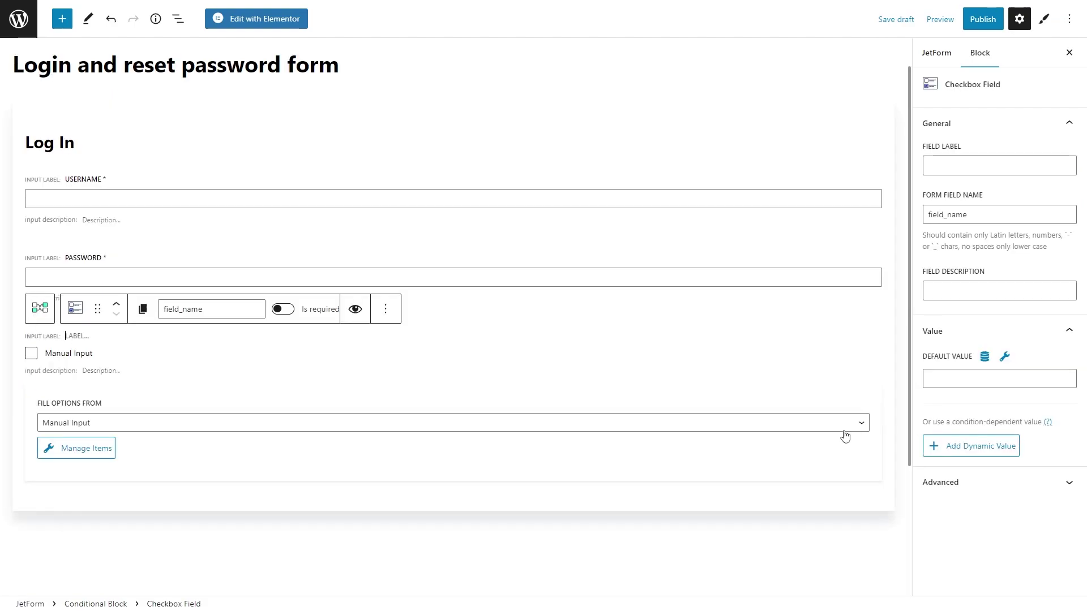
Give the checkbox a 'Remember me' option valued 1 and name it remember_me
left_click(106, 449)
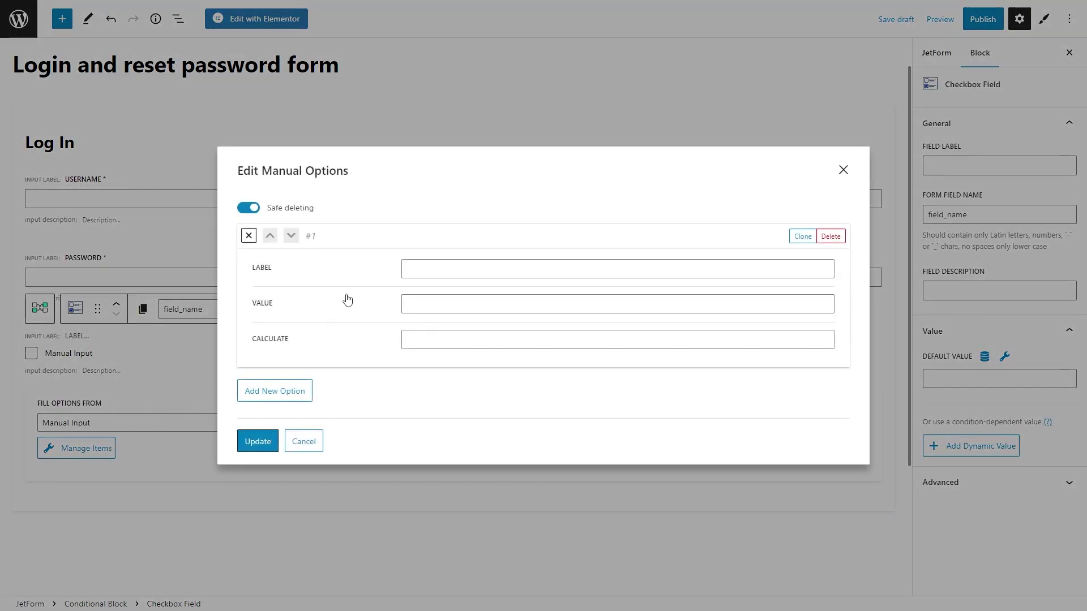
left_click(409, 268)
type("Remember me")
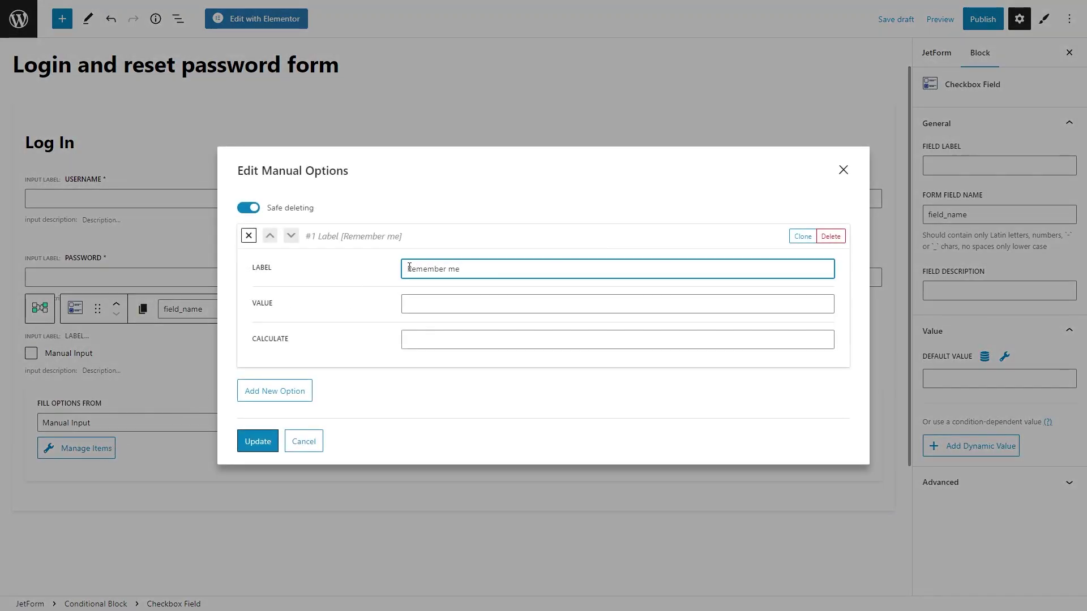
left_click(414, 303)
type("1")
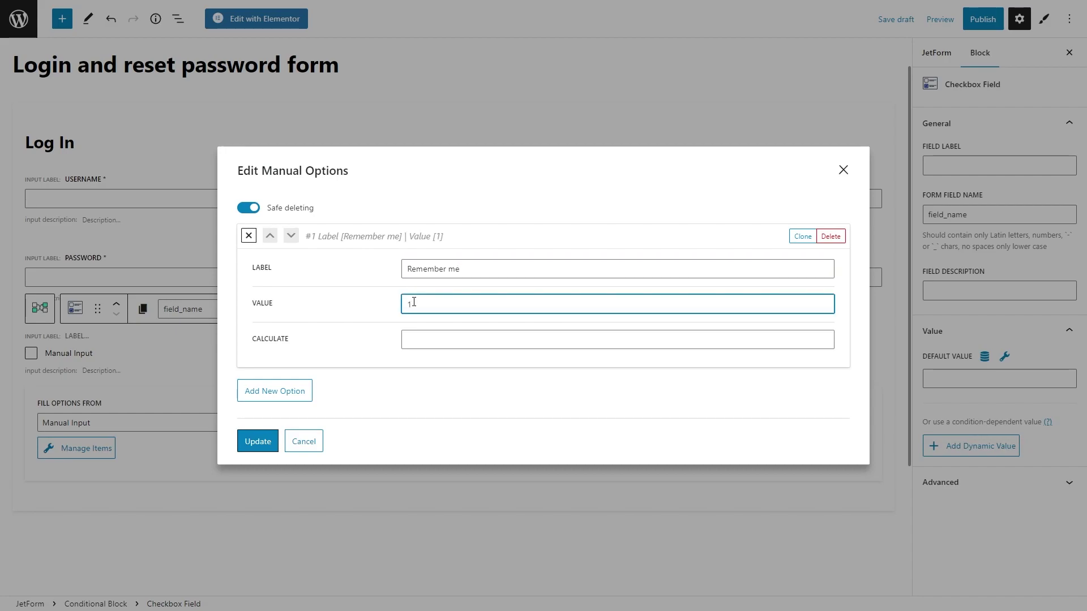
left_click(258, 441)
left_click_drag(971, 213, 927, 215)
type("remember_")
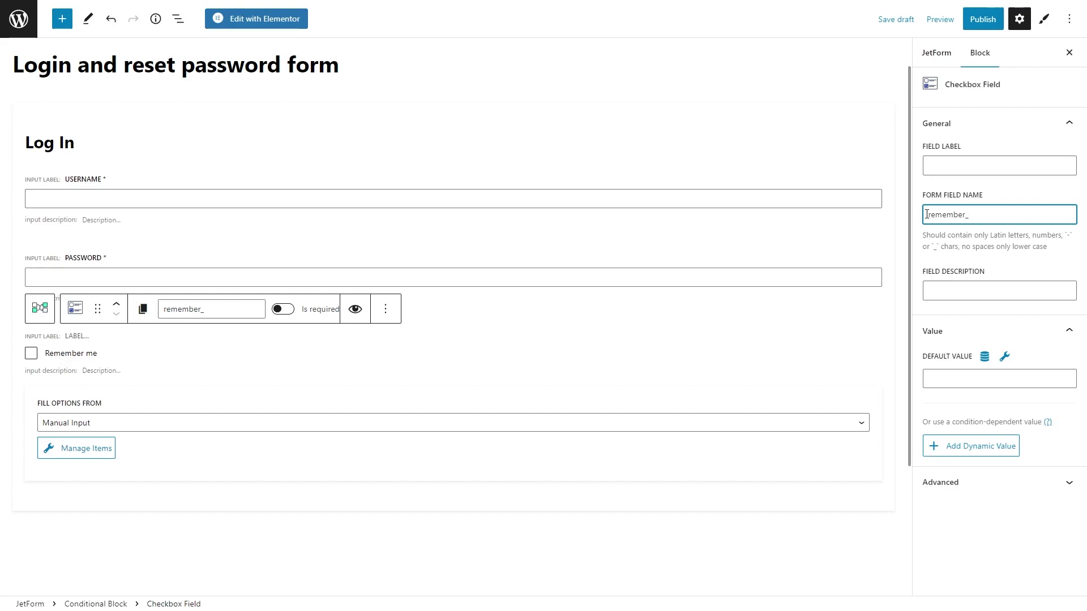
type("me")
left_click(866, 505)
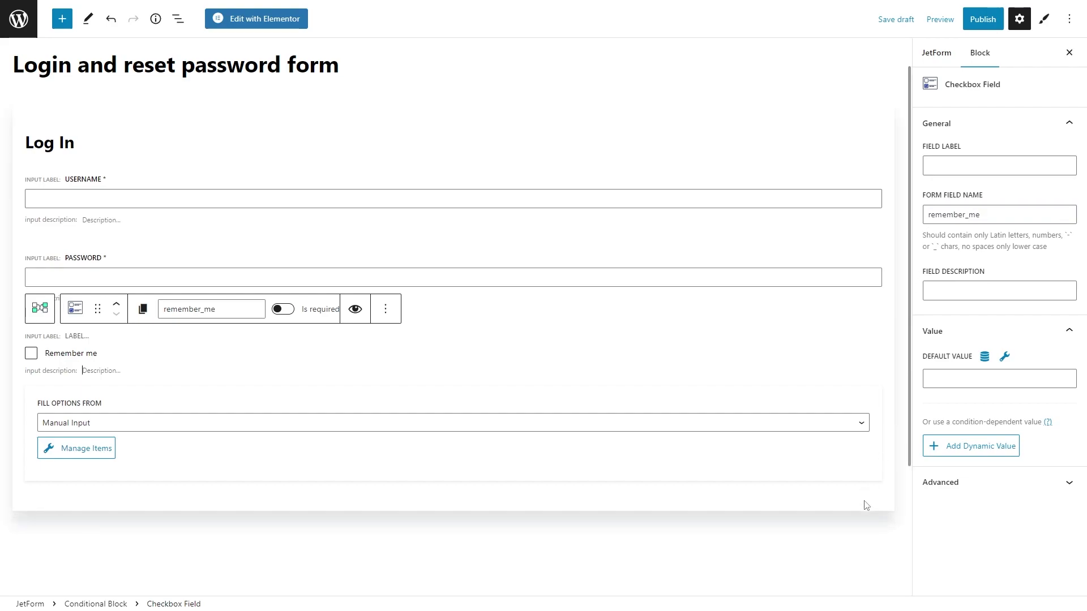
Insert an Action Button labelled 'Log In' beneath the Remember me checkbox
left_click(875, 379)
type("actio")
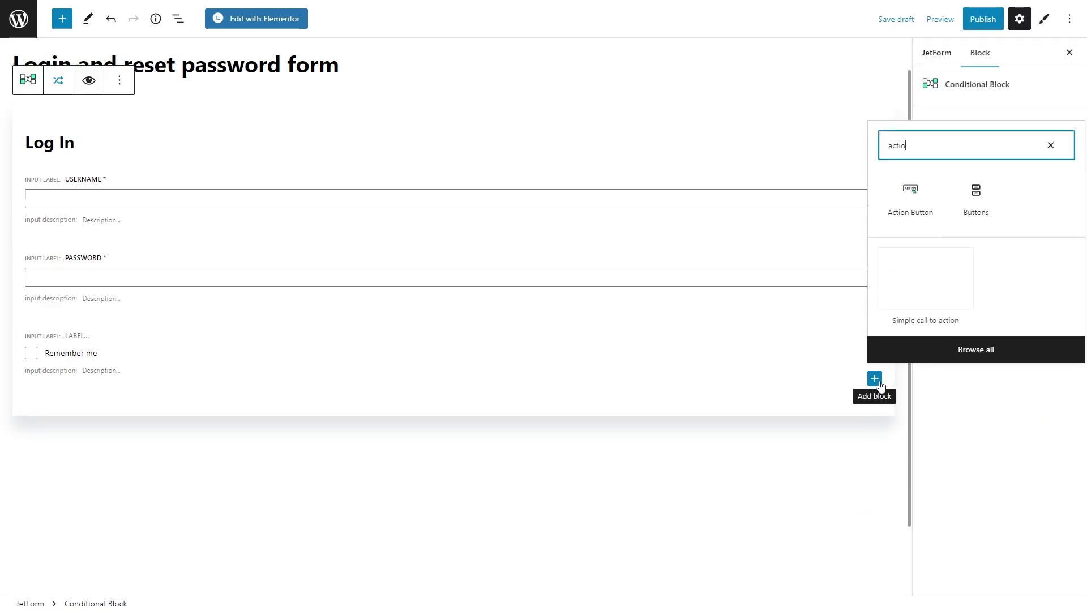
type("n")
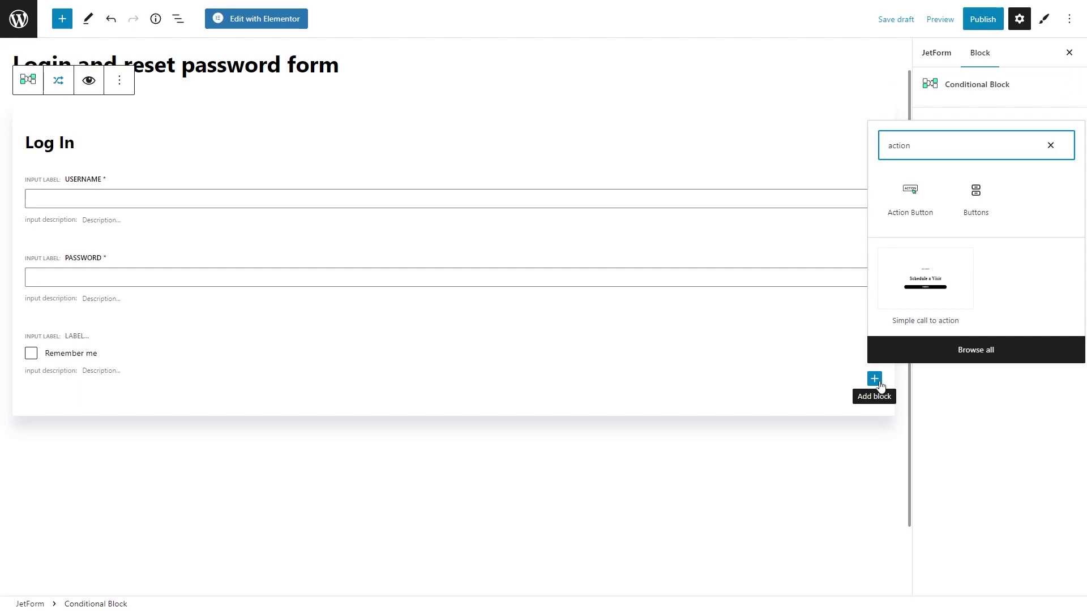
left_click(911, 212)
double_click(924, 166)
type("Lo")
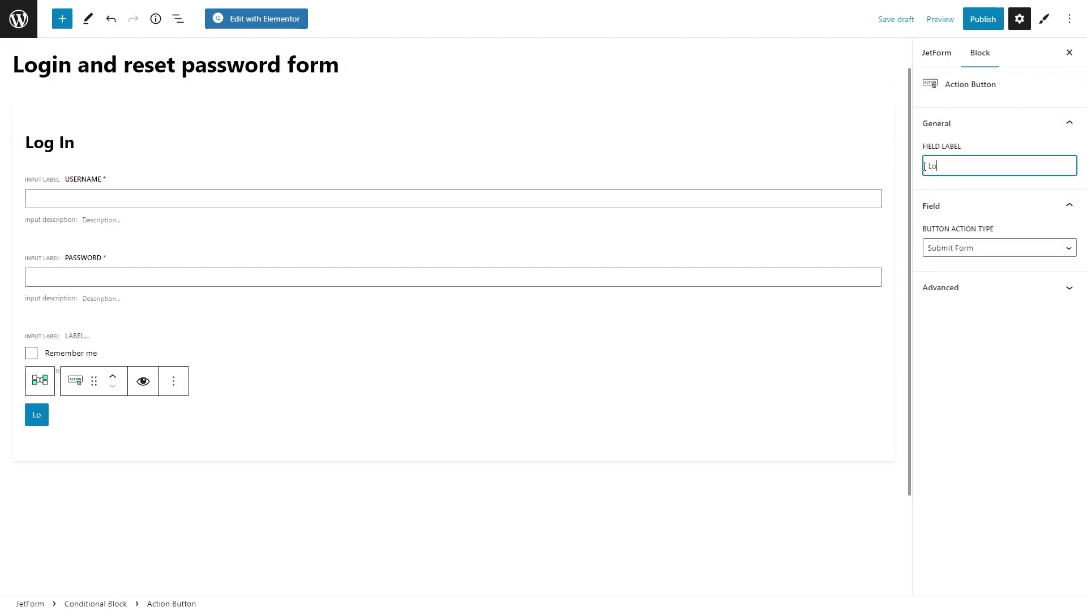
type("g In")
left_click(861, 123)
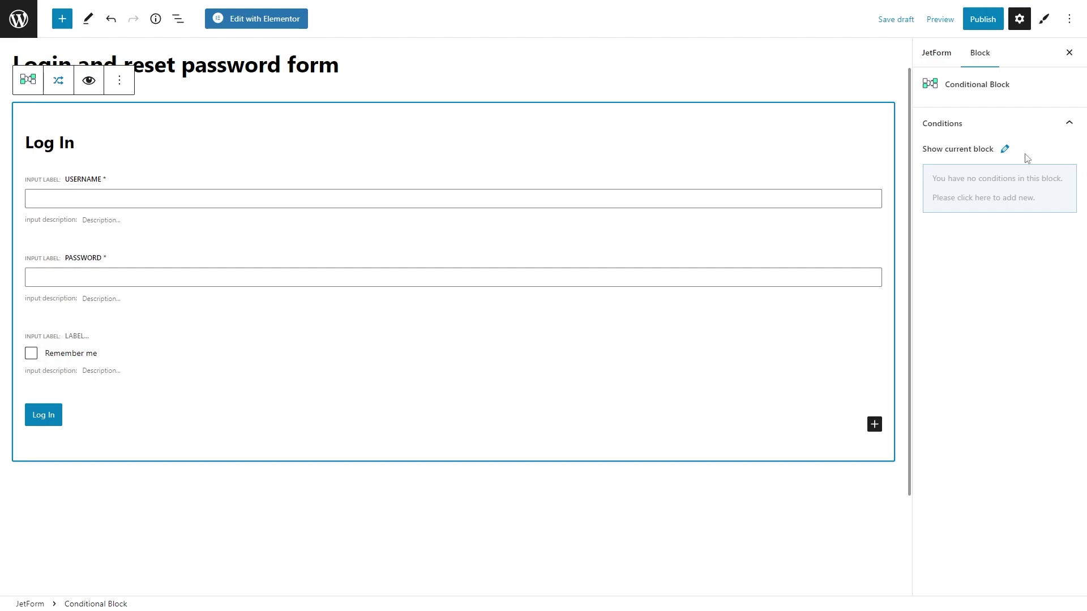
Add a show condition to the login block using the Is render state operator
mouse_move(1007, 174)
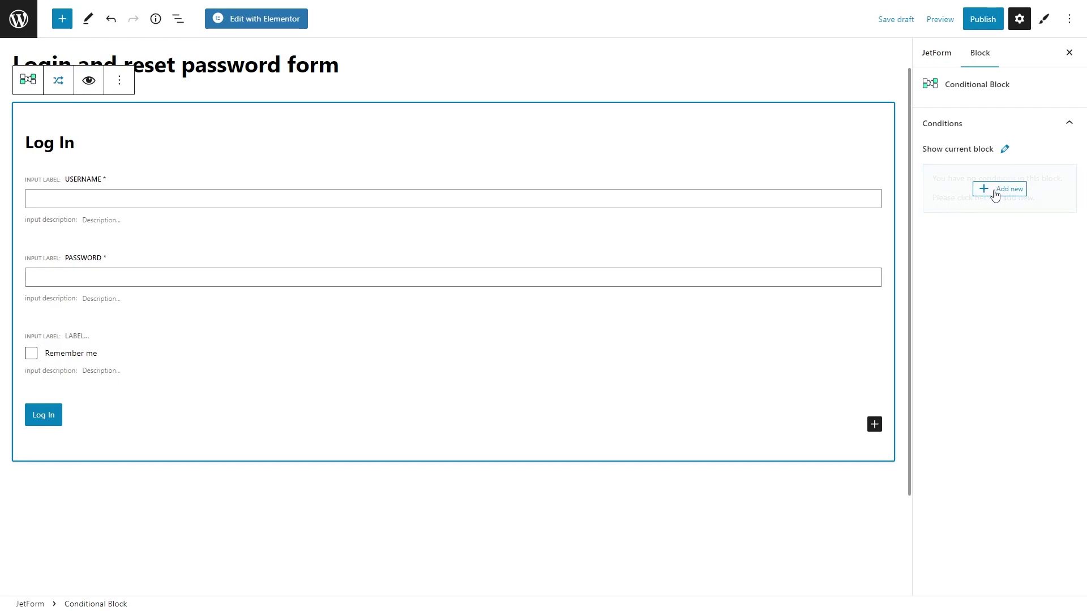
left_click(995, 190)
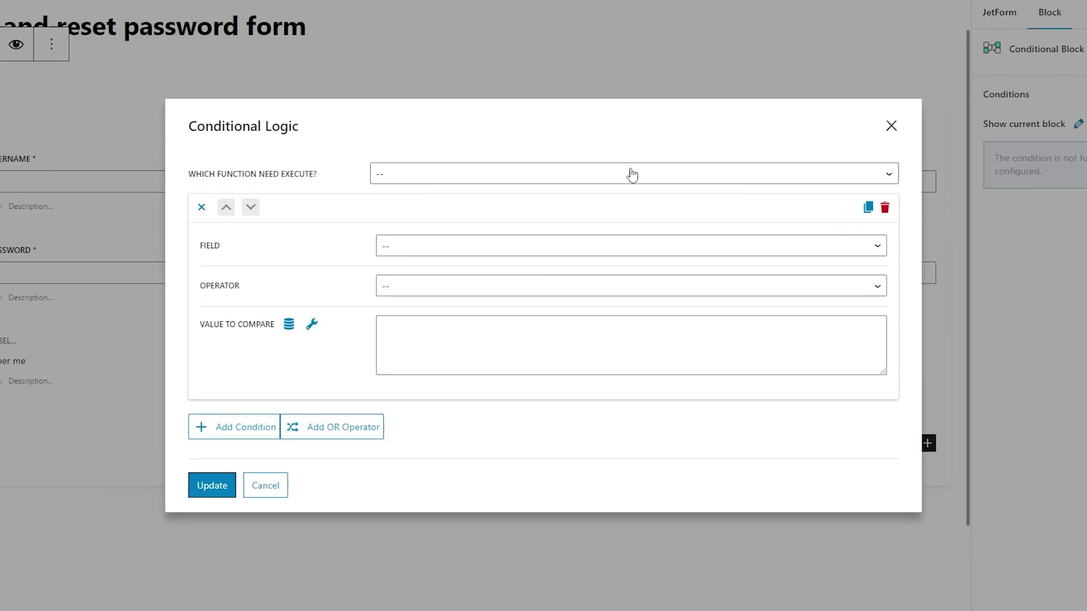
left_click(632, 175)
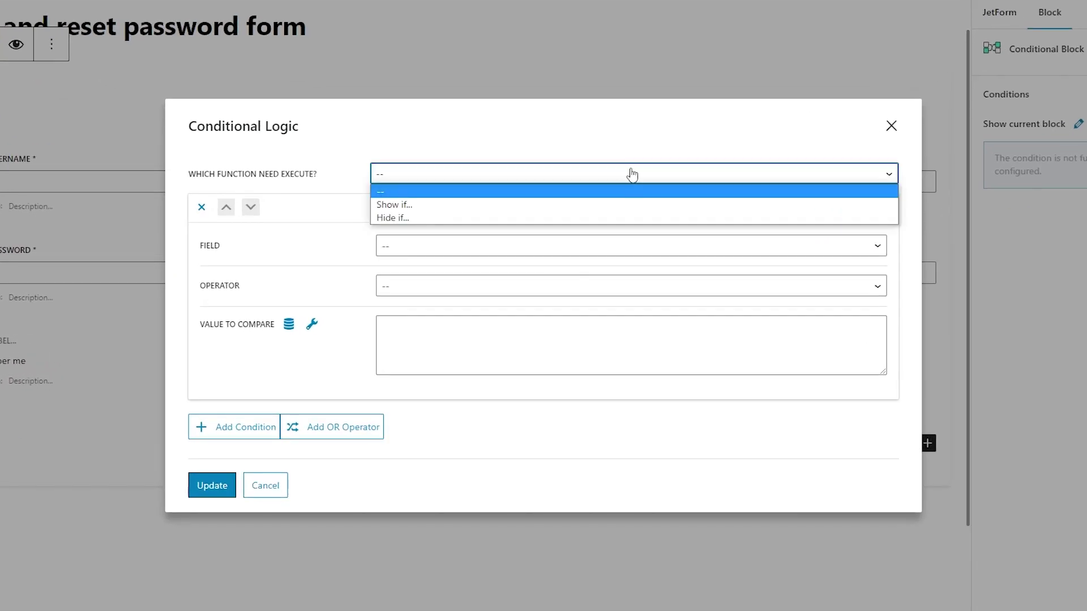
left_click(647, 205)
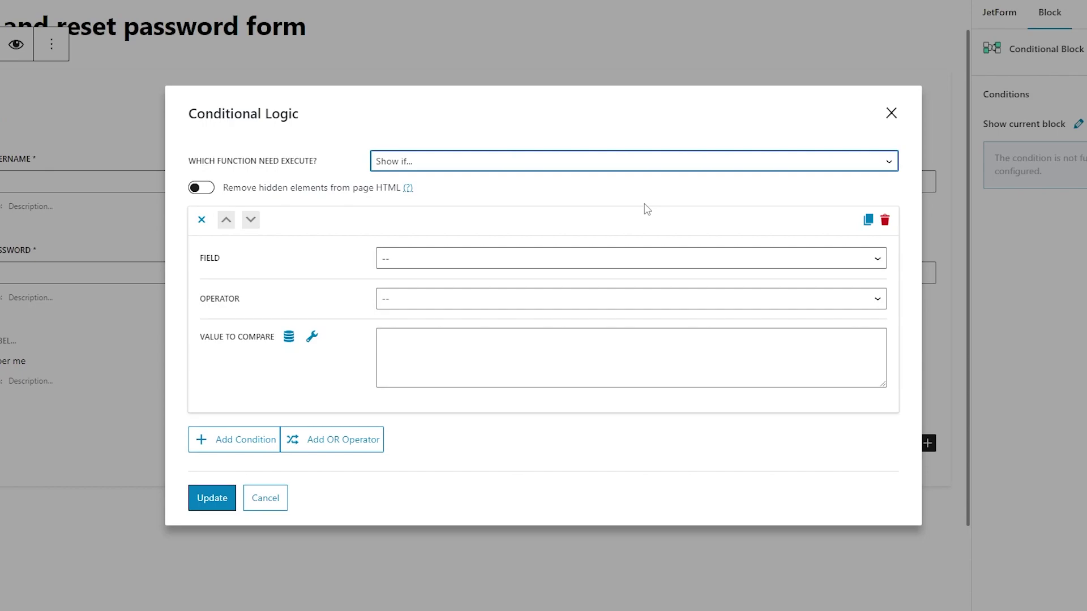
left_click(554, 300)
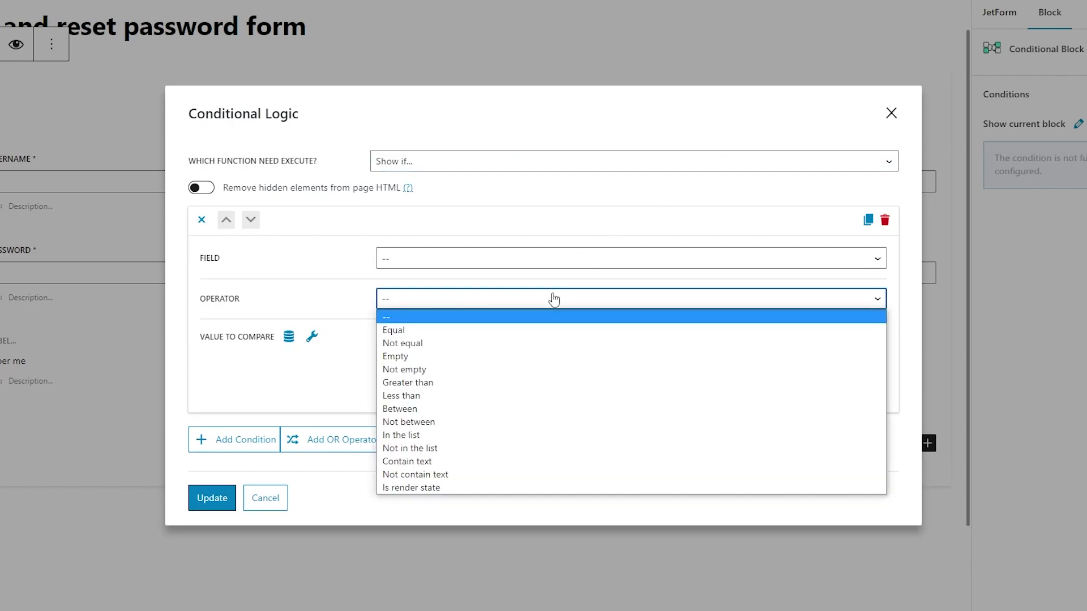
left_click(550, 488)
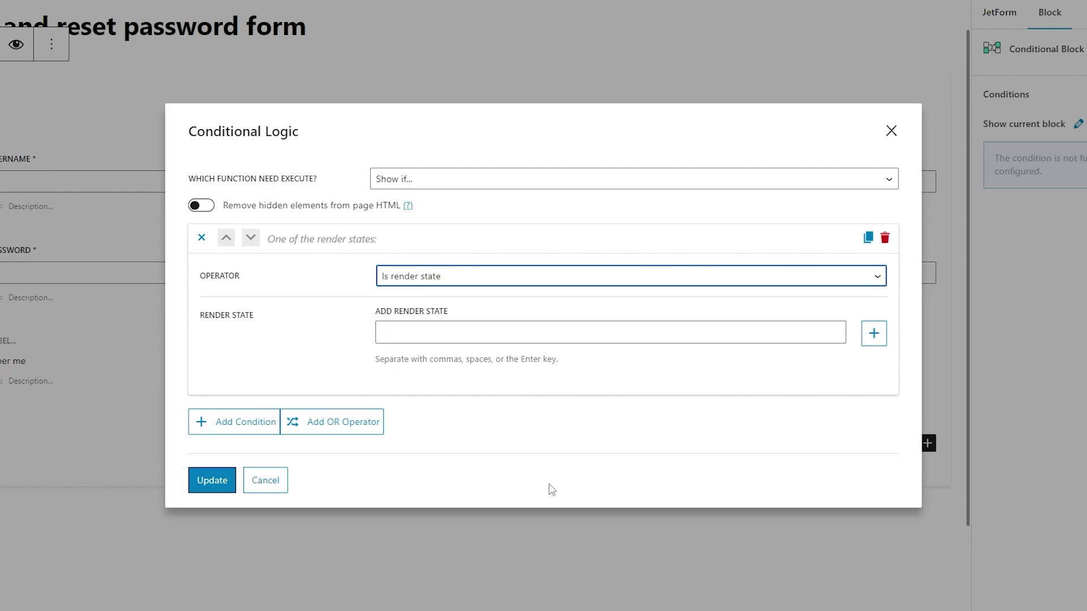
Choose DEFAULT.STATE as the render state and save the condition
left_click(556, 332)
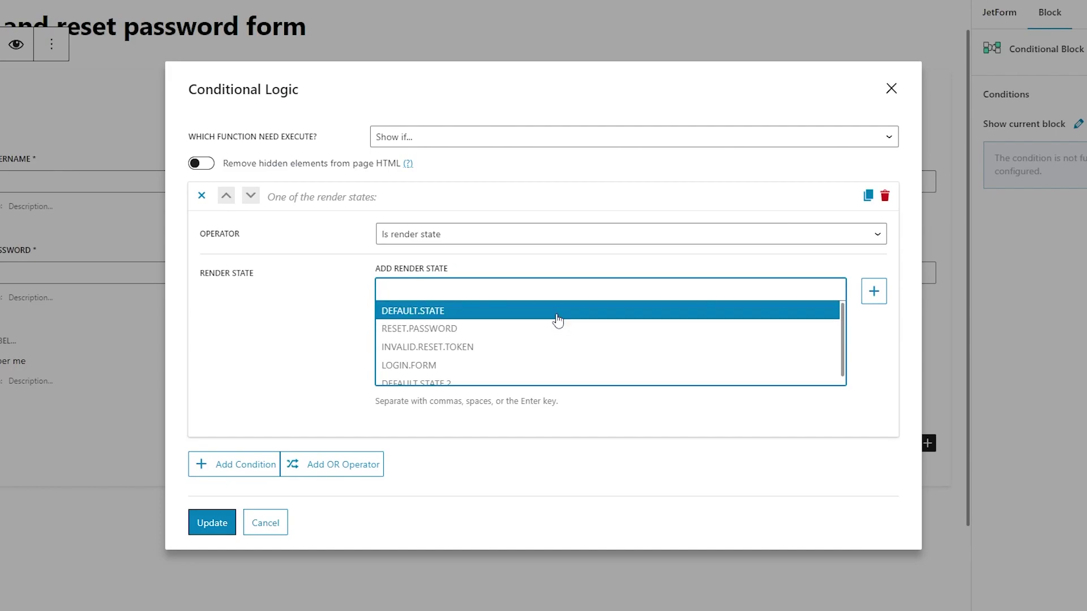
left_click(560, 313)
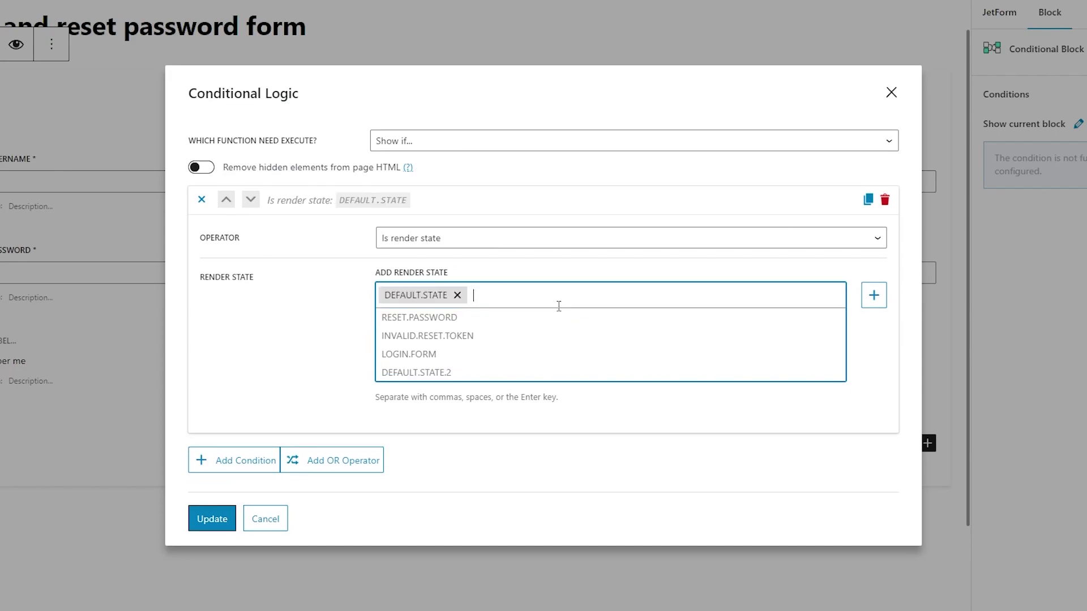
left_click(575, 274)
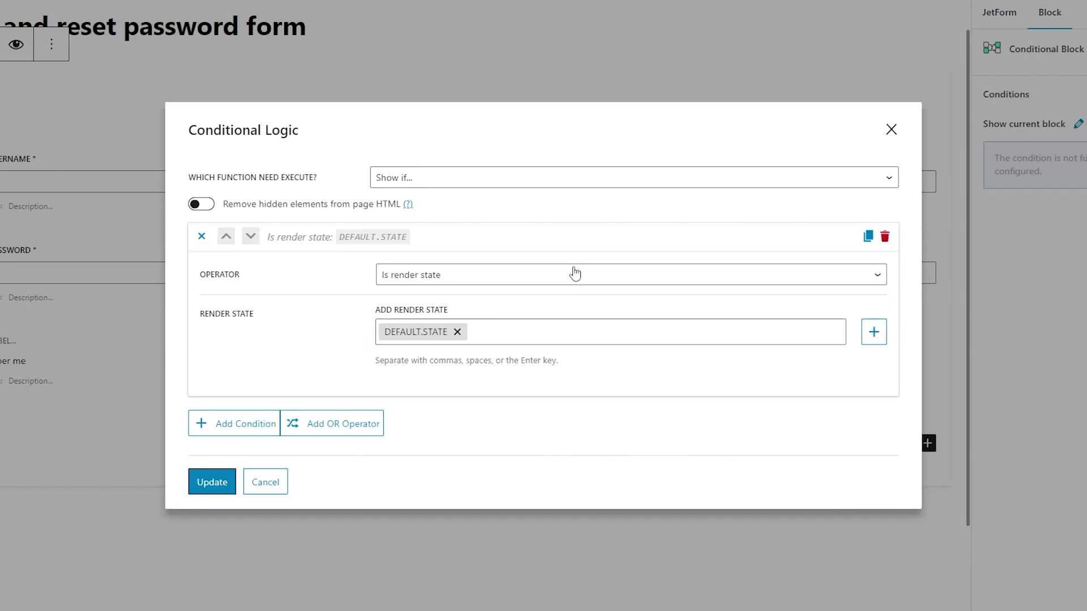
left_click(875, 334)
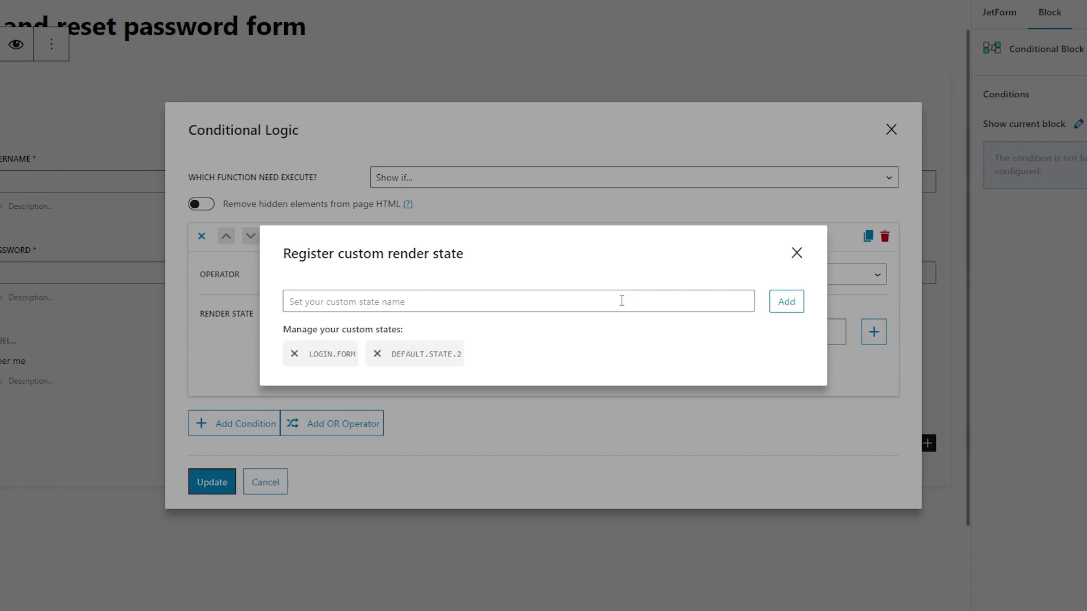
left_click(797, 253)
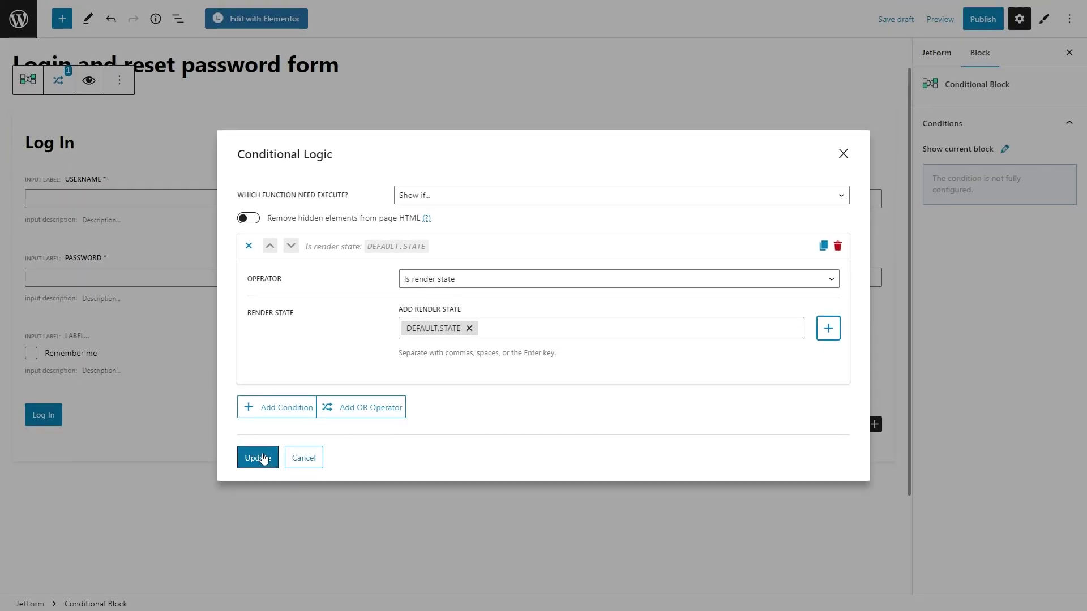
left_click(264, 458)
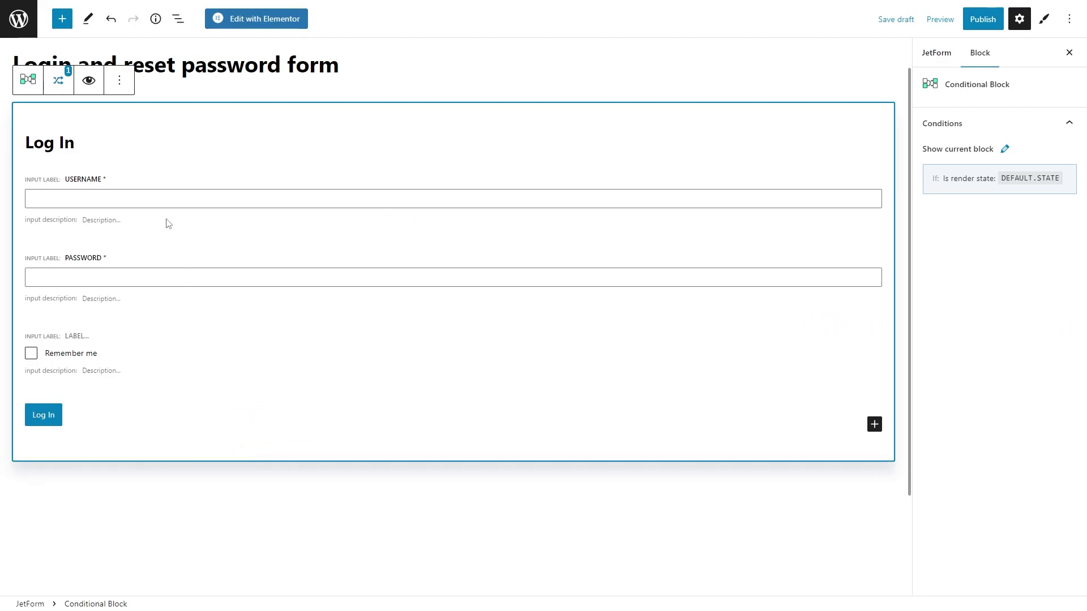
Duplicate the login conditional block and retitle the copy's heading 'Reset Password'
left_click(118, 81)
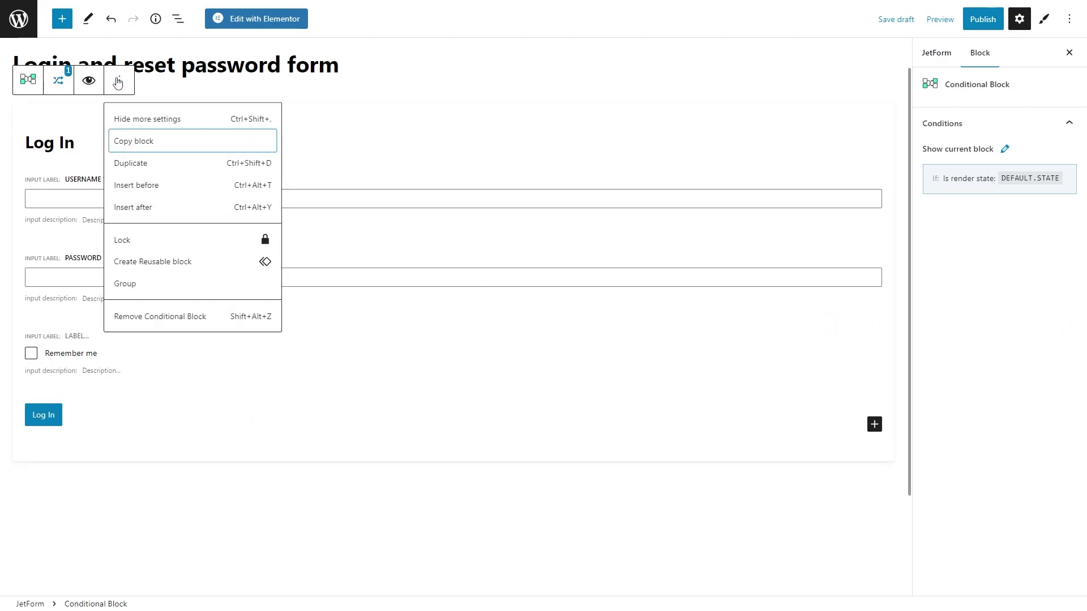
left_click(141, 165)
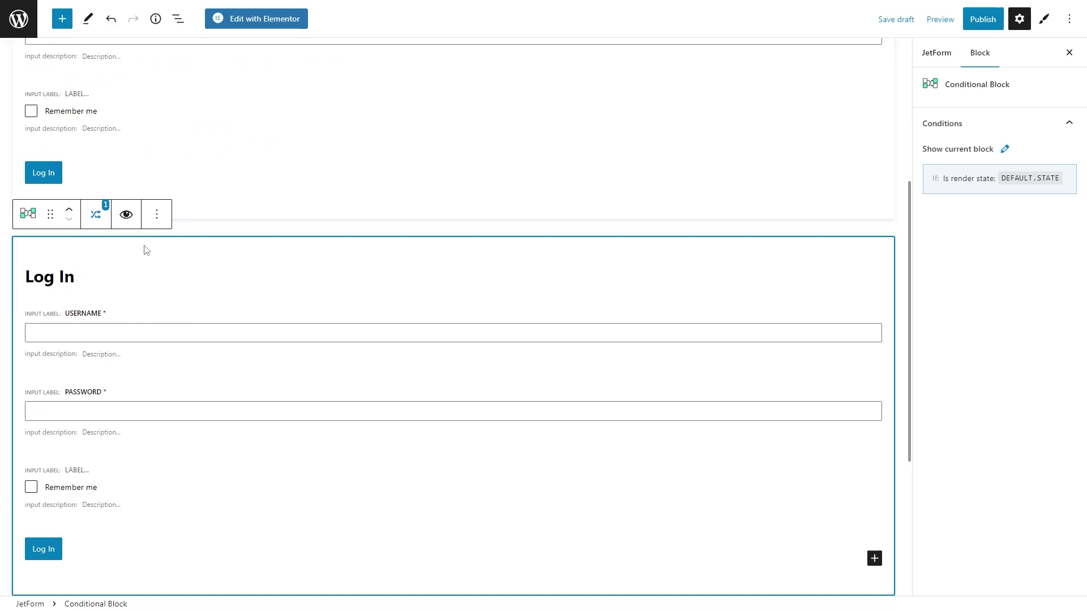
left_click(148, 273)
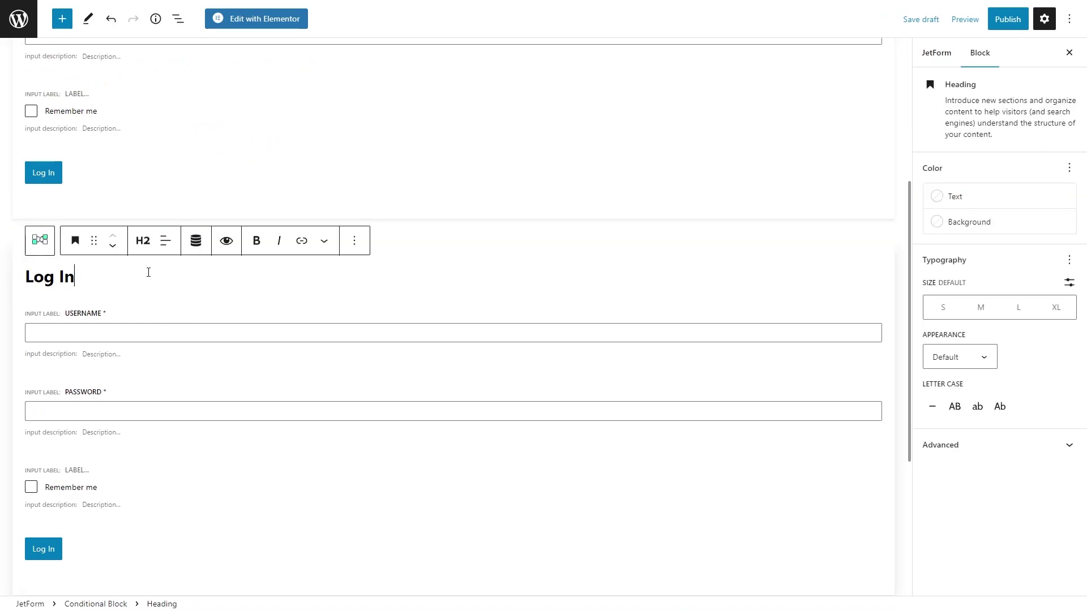
key("BackSpace")
key("BackSpace")
key("BackSpace")
key("BackSpace")
key("BackSpace")
key("BackSpace")
type("Rwe")
key("BackSpace")
key("BackSpace")
type("ese")
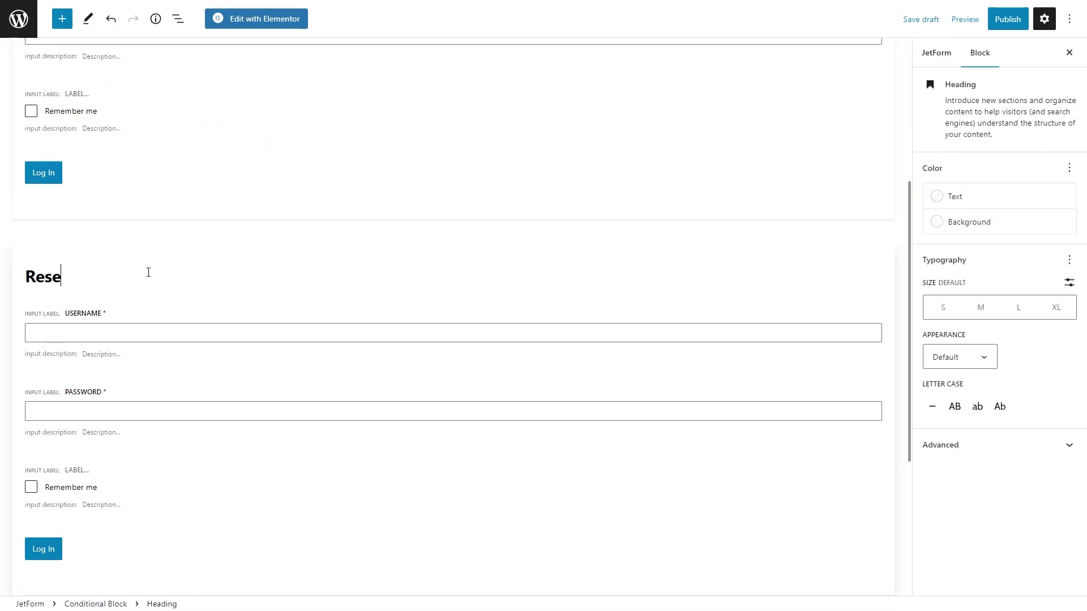
type("t Password")
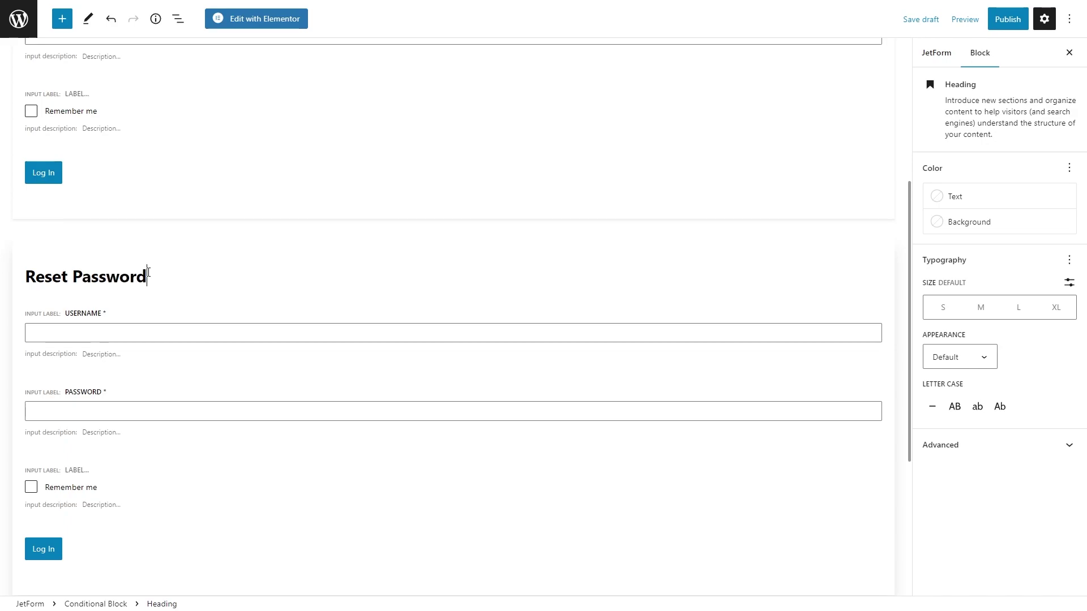
Remove the copy's Username, Password, Remember me and Log In elements
left_click(158, 315)
left_click(383, 283)
left_click(425, 569)
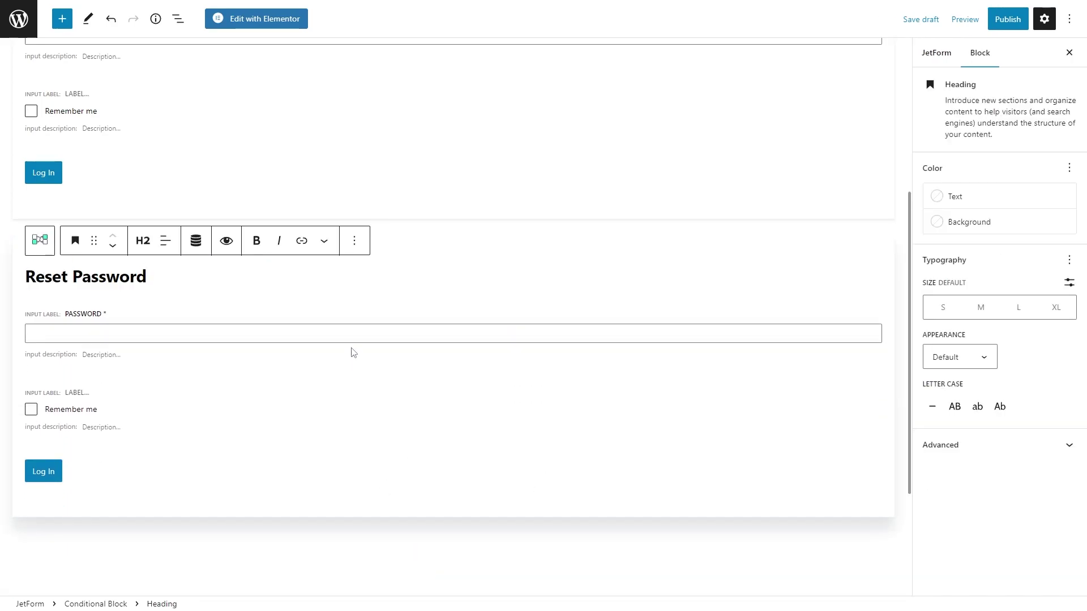
left_click(351, 352)
left_click(383, 284)
left_click(422, 566)
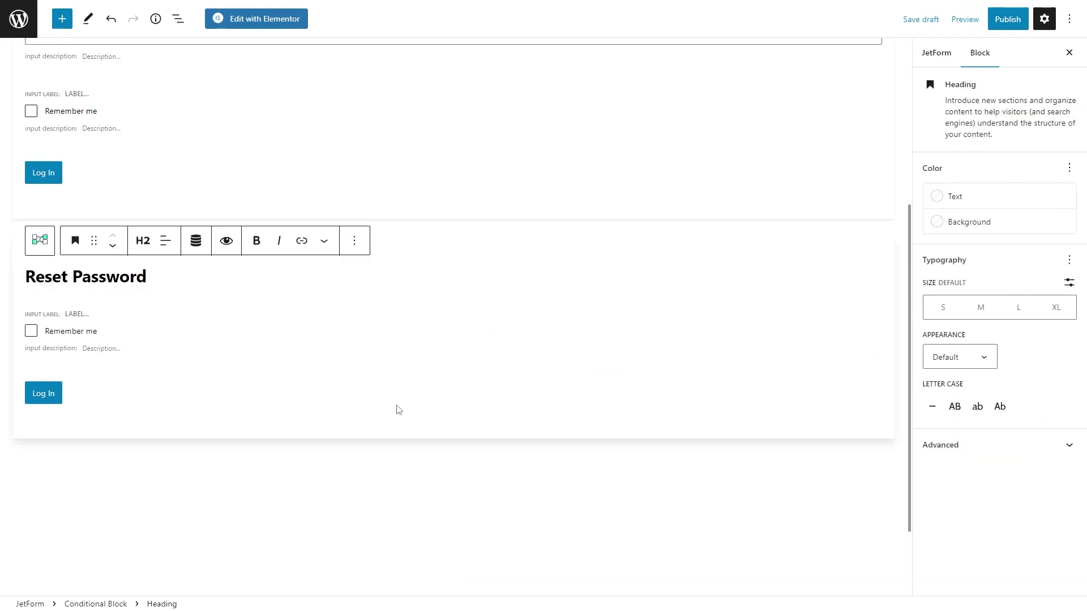
left_click(373, 320)
left_click(381, 285)
left_click(422, 566)
left_click(374, 323)
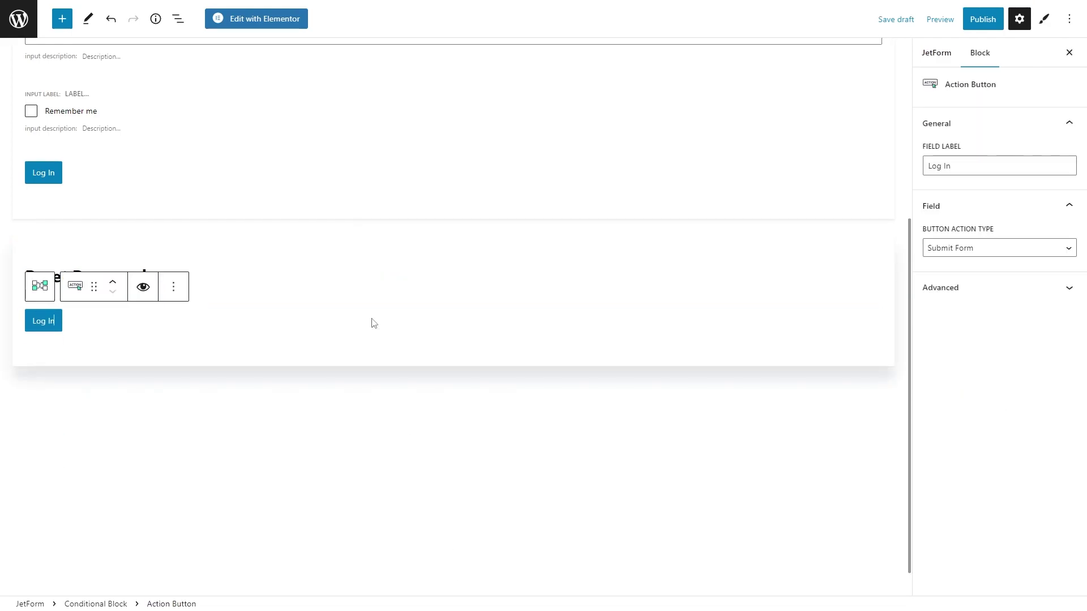
left_click(174, 286)
left_click(254, 570)
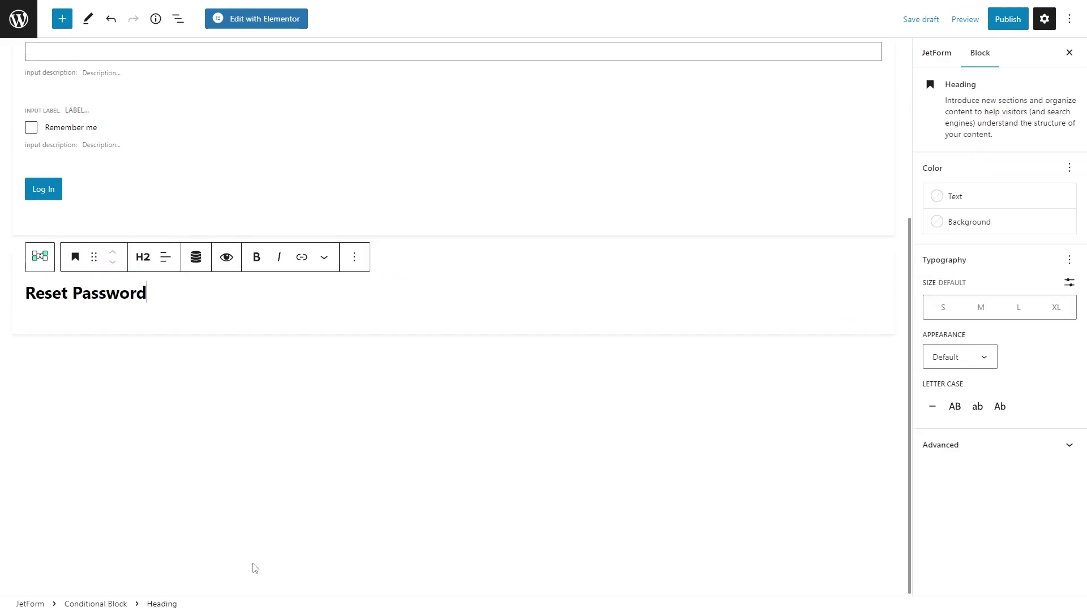
left_click(847, 336)
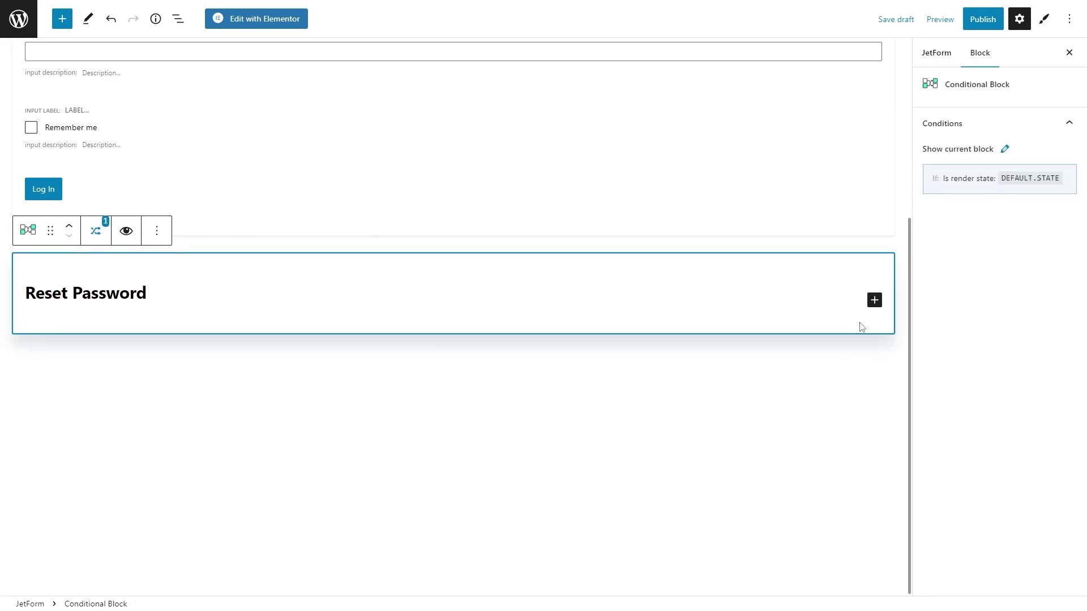
Insert a Reset Password Fields block inside the Reset Password block
left_click(875, 300)
type("rese")
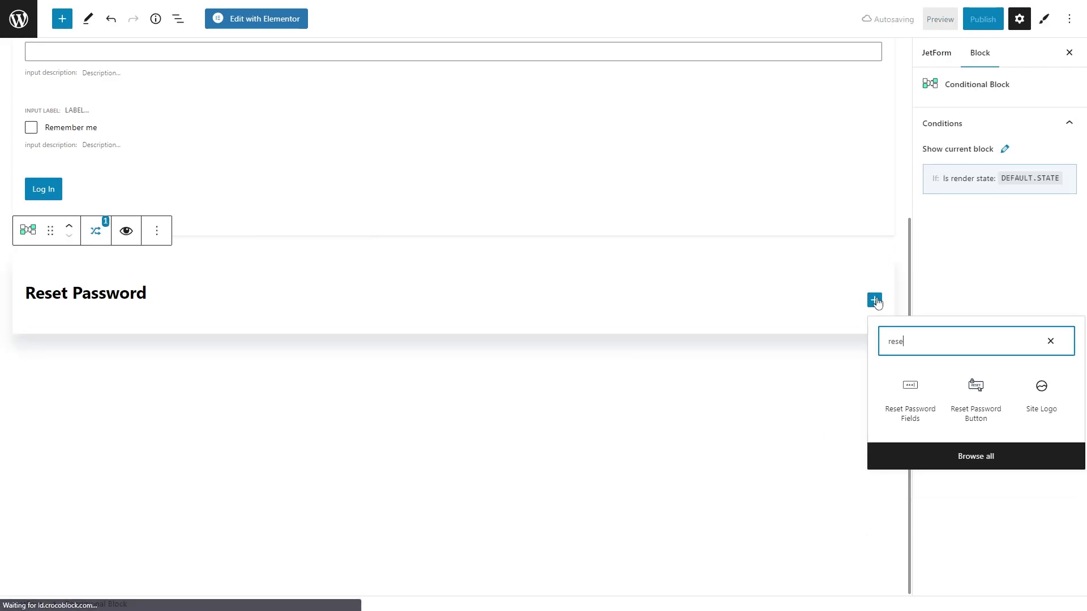
type("t")
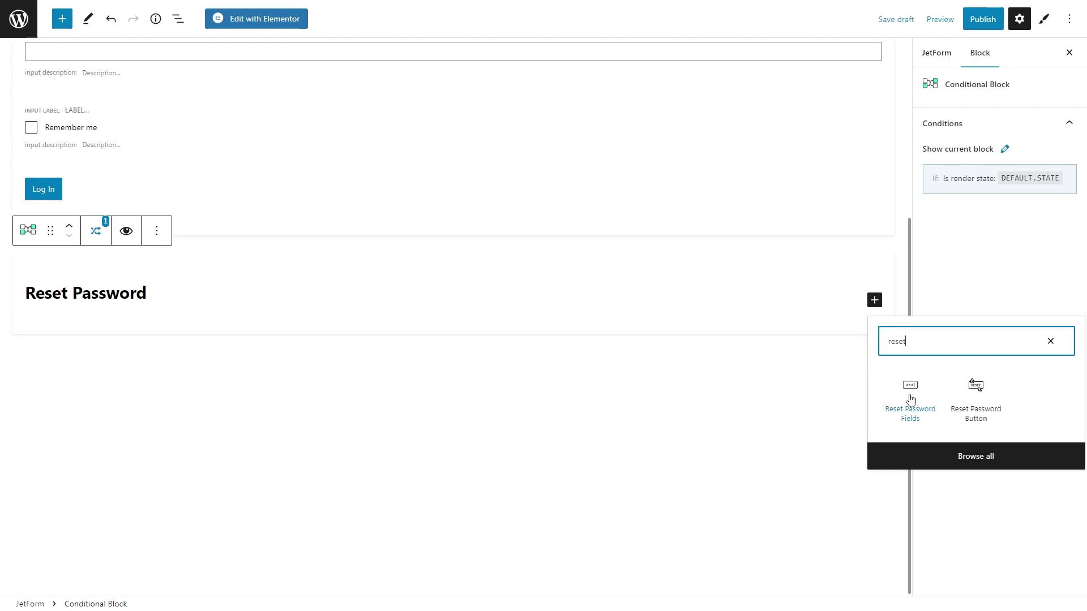
left_click(910, 397)
Add a Reset Password Button block and open the Reset Password block's display condition
left_click(884, 391)
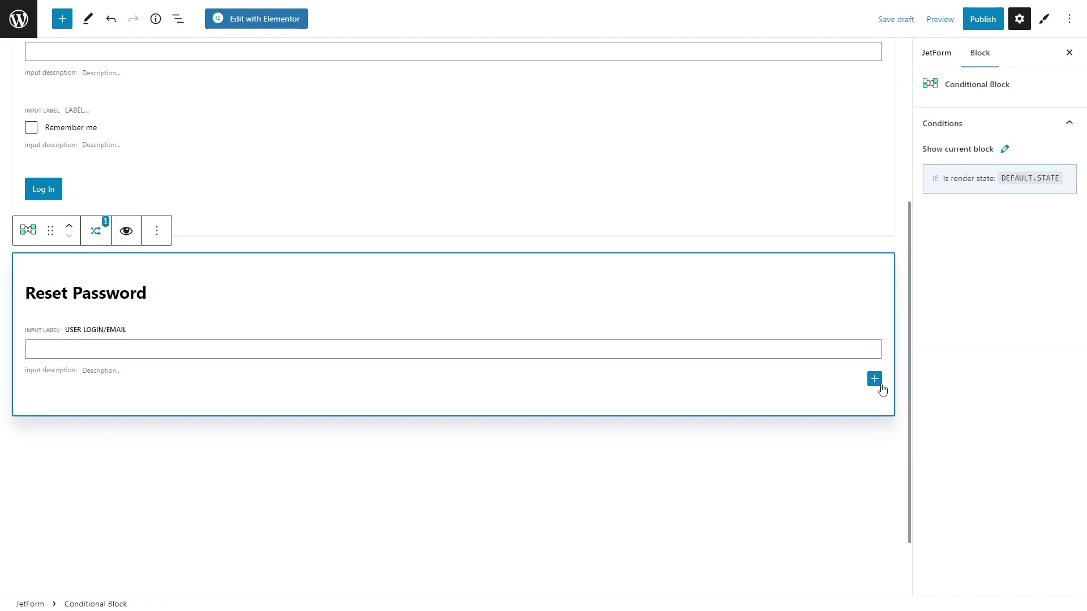
left_click(875, 379)
type("reset")
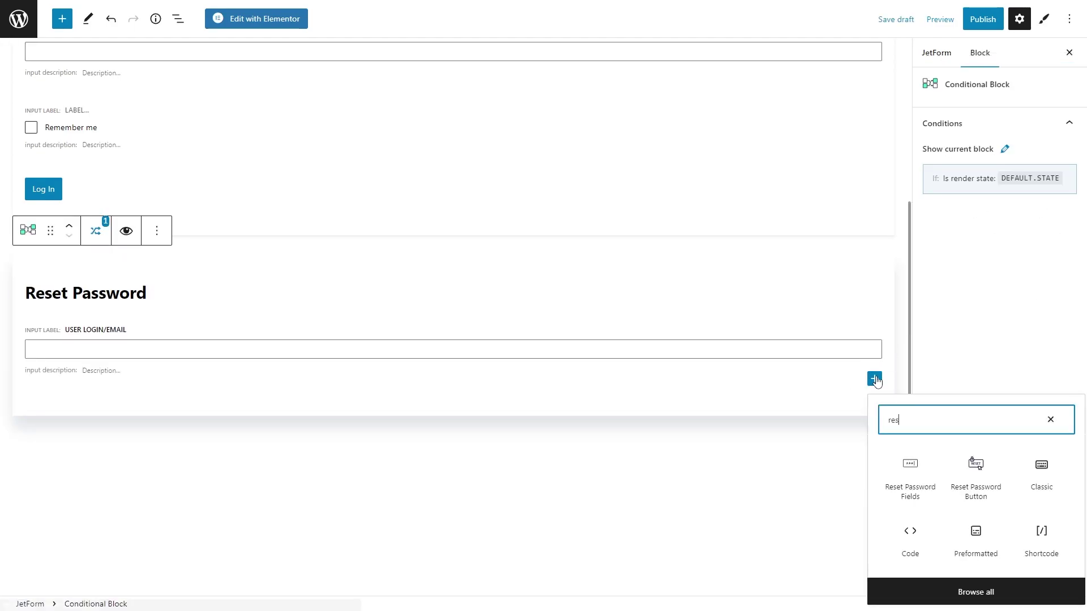
left_click(976, 475)
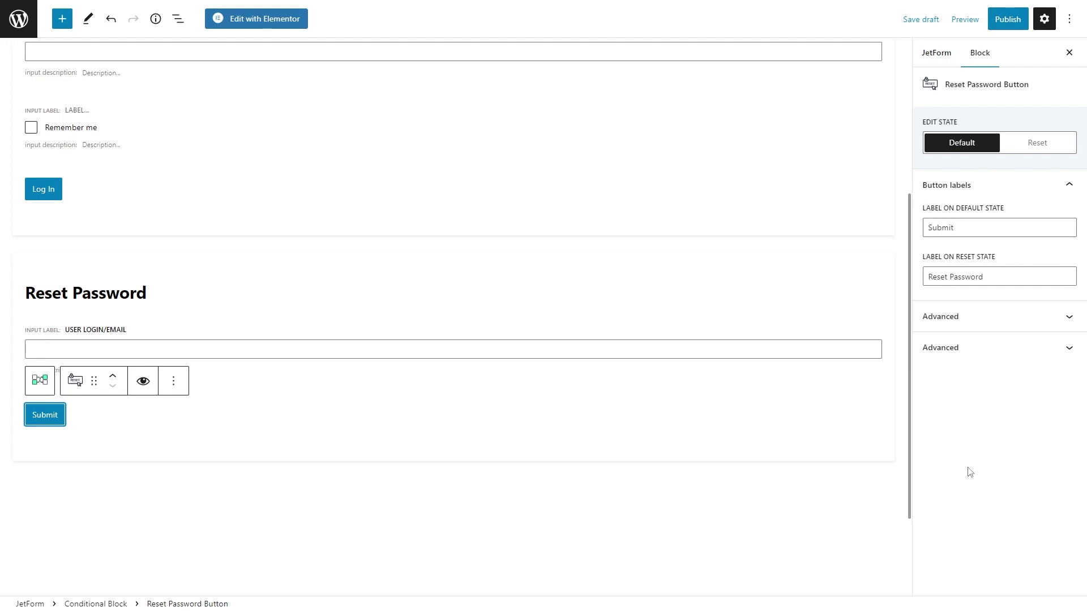
left_click(880, 452)
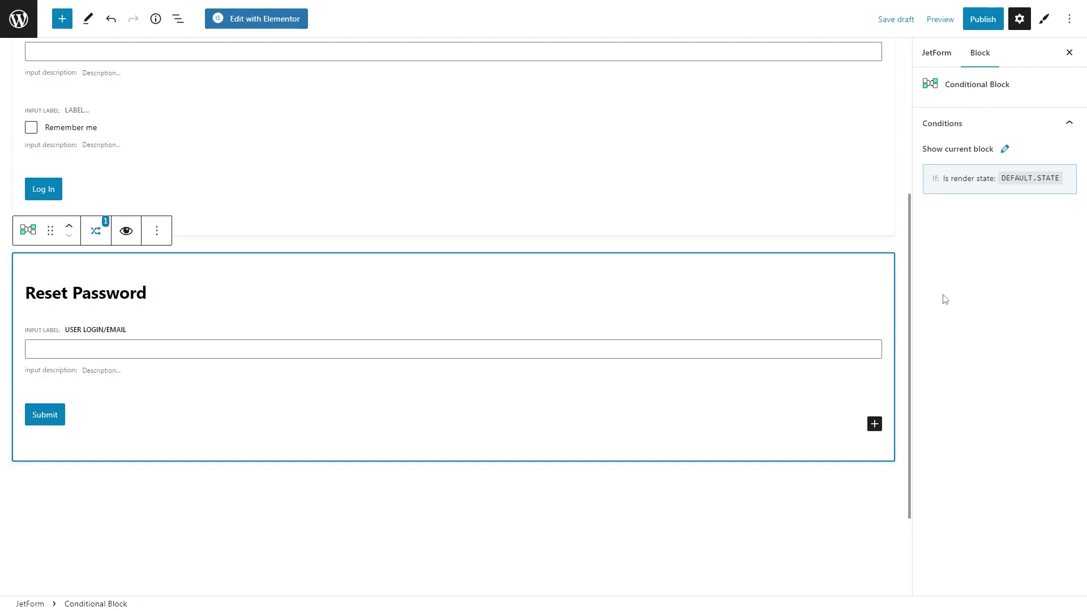
left_click(986, 179)
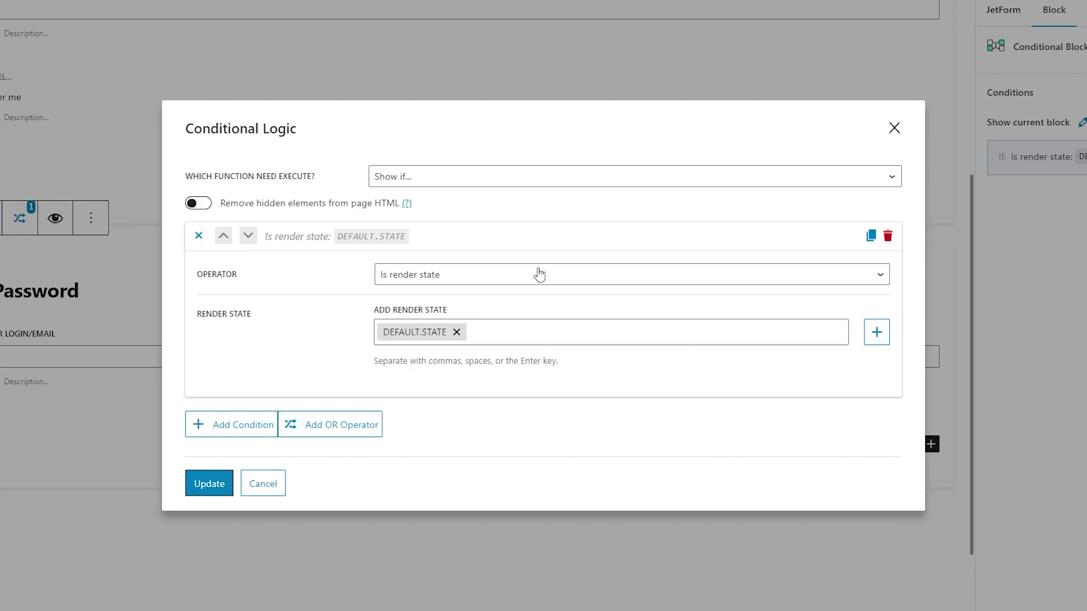
Replace DEFAULT.STATE with DEFAULT.STATE.2 and RESET.PASSWORD render states in the condition and update it
left_click(457, 332)
left_click(343, 302)
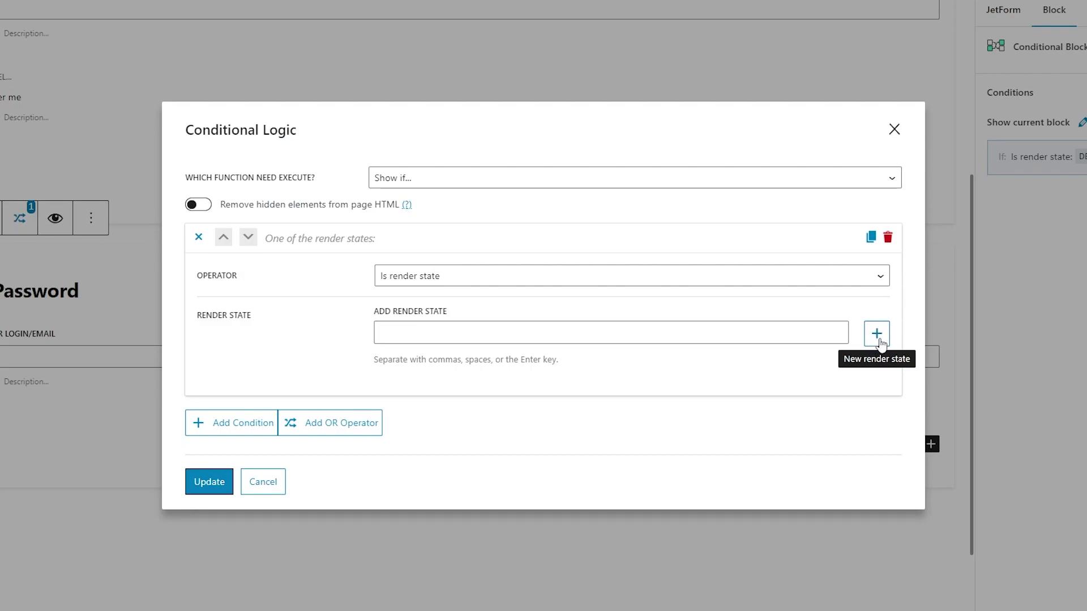
left_click(643, 334)
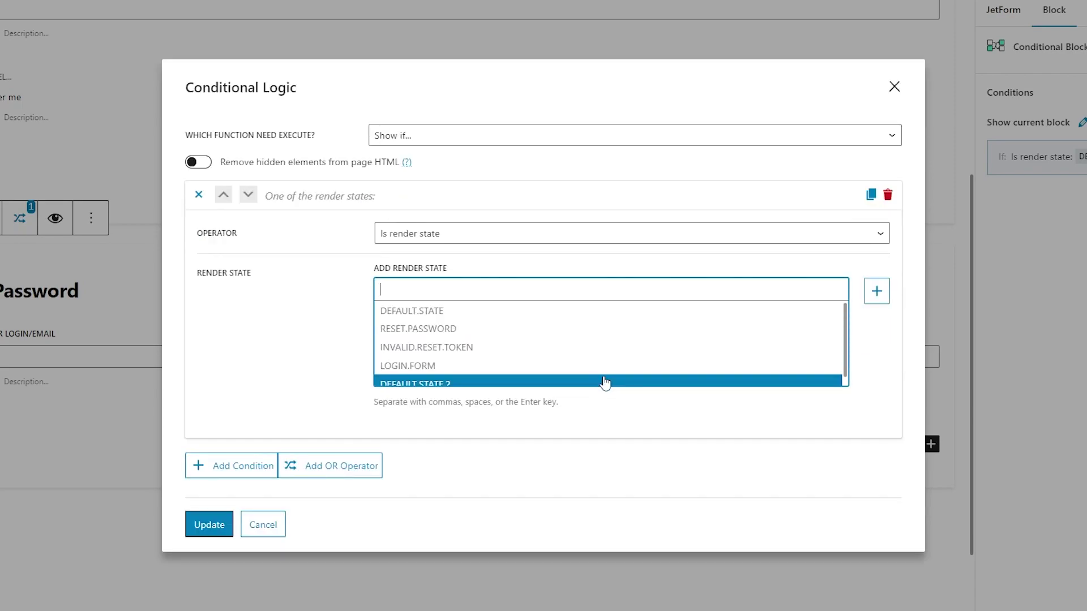
left_click(604, 383)
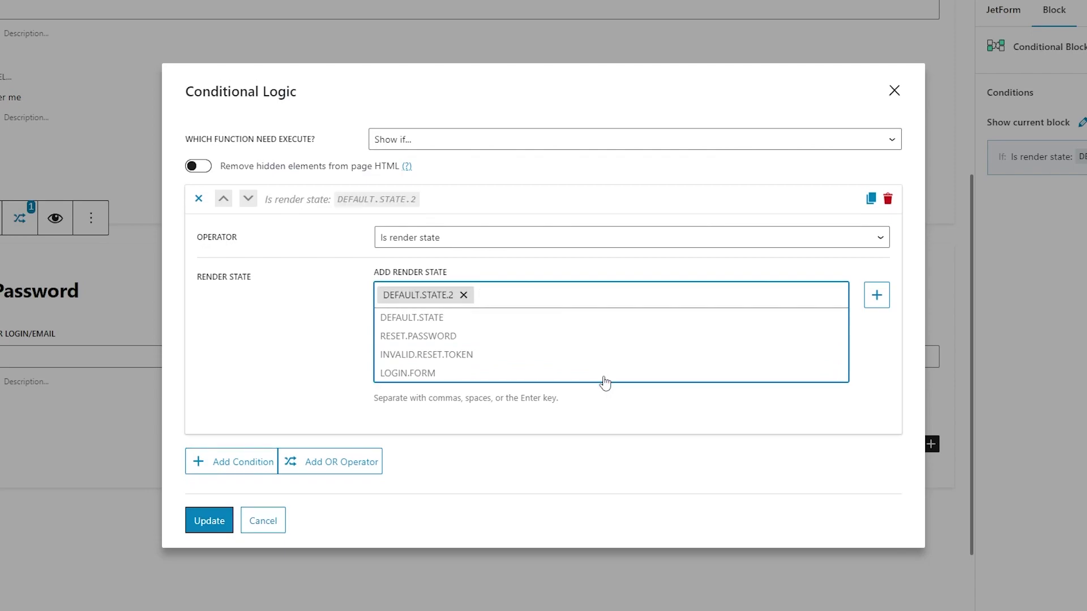
left_click(603, 338)
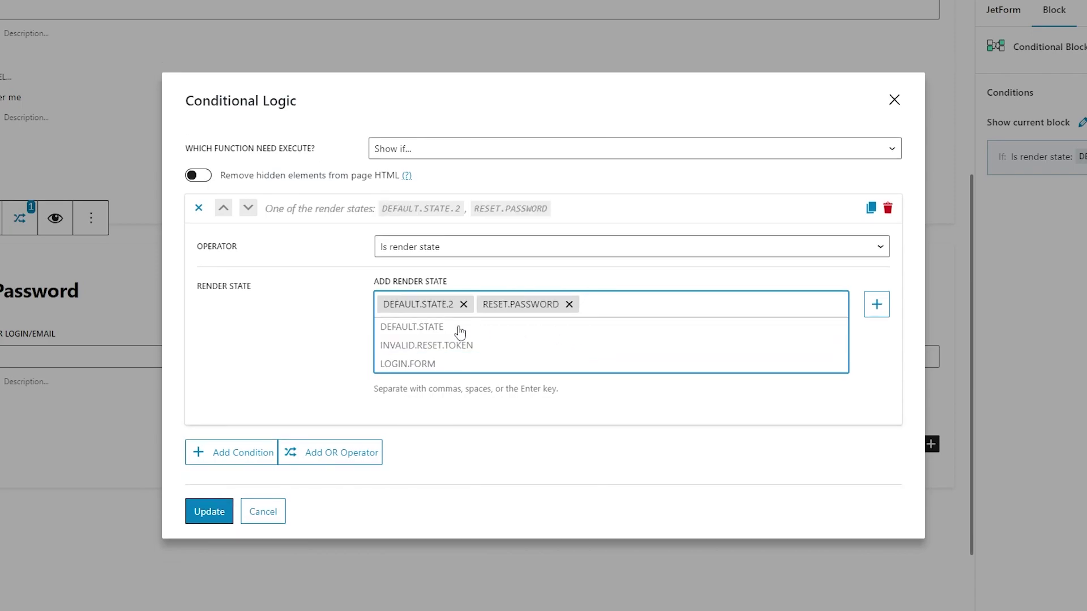
left_click(331, 331)
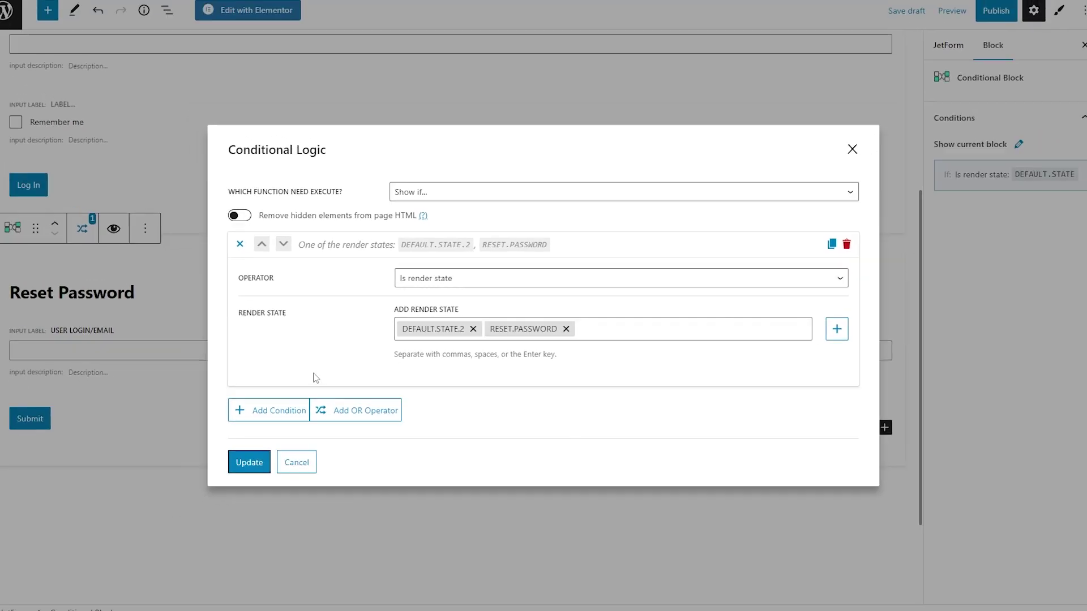
left_click(258, 458)
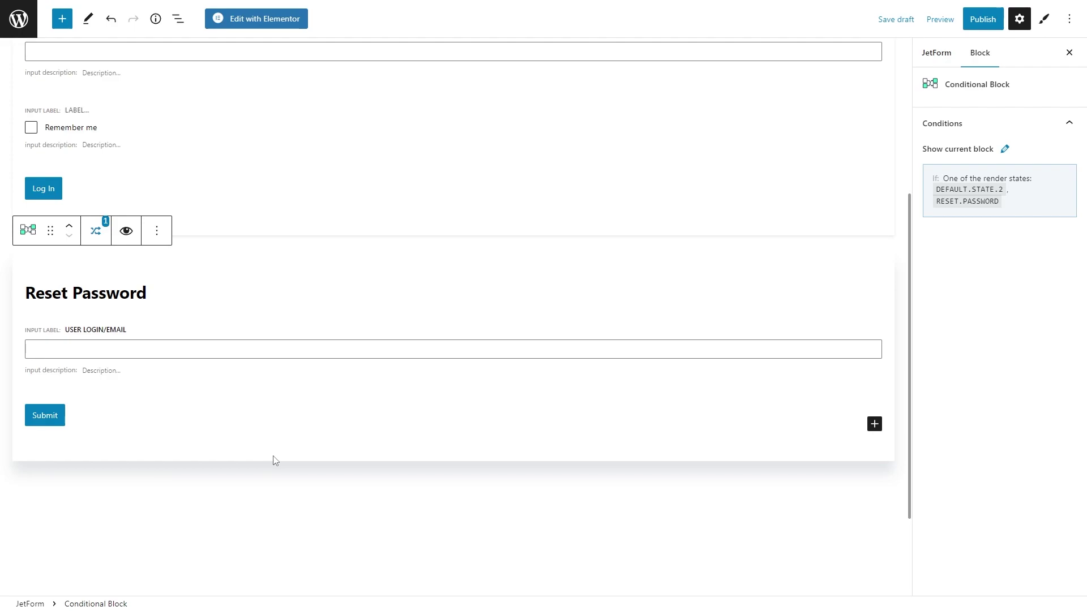
Add an Action Button labelled 'Forgot your password?' to the Log In block
scroll(274, 458, "up", 3)
scroll(274, 456, "up", 1)
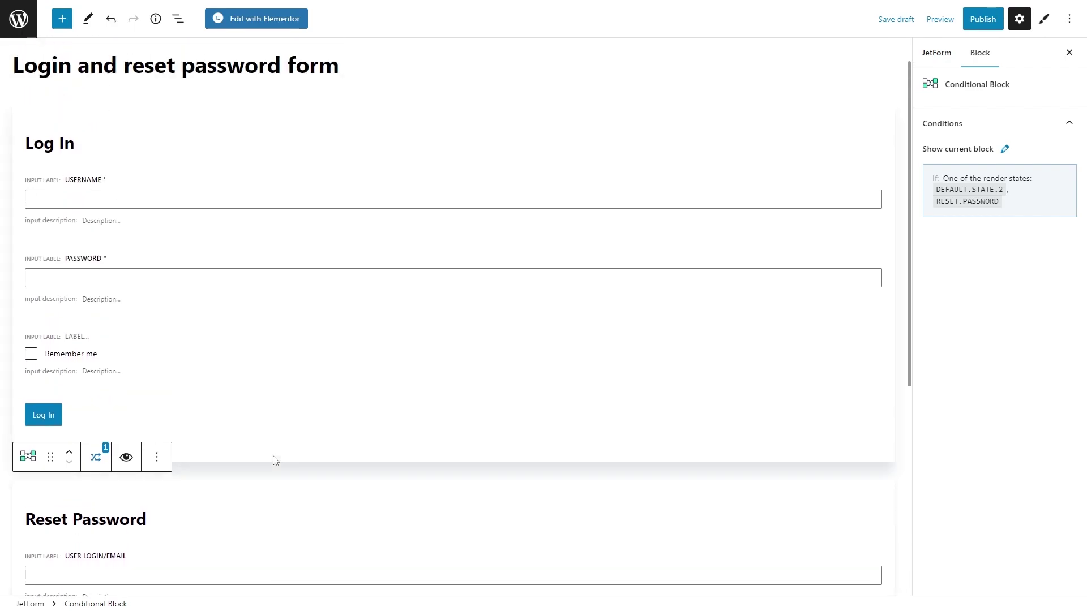
left_click(275, 457)
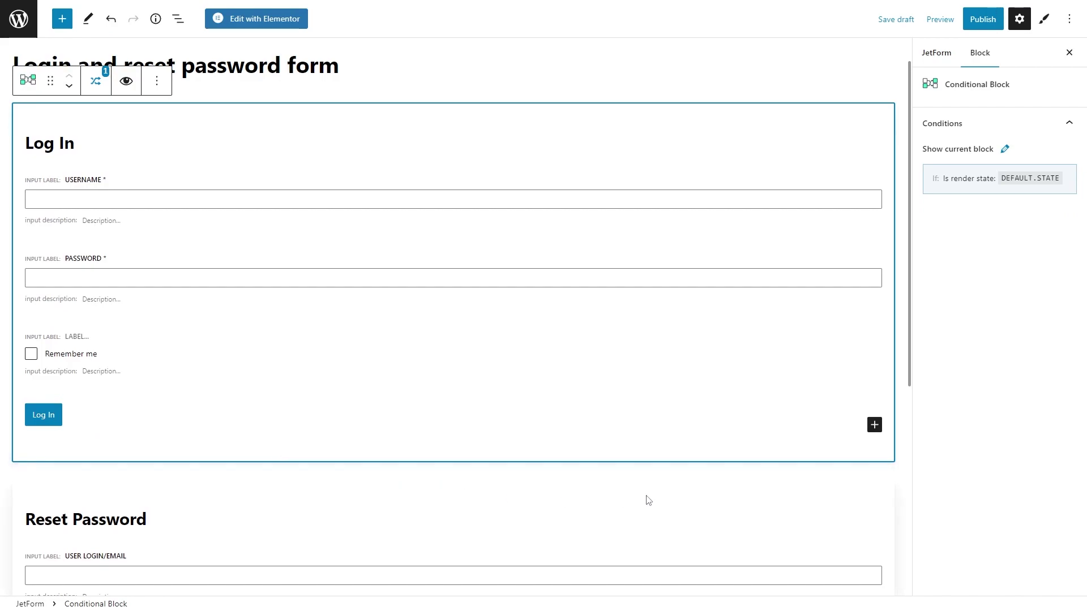
left_click(875, 425)
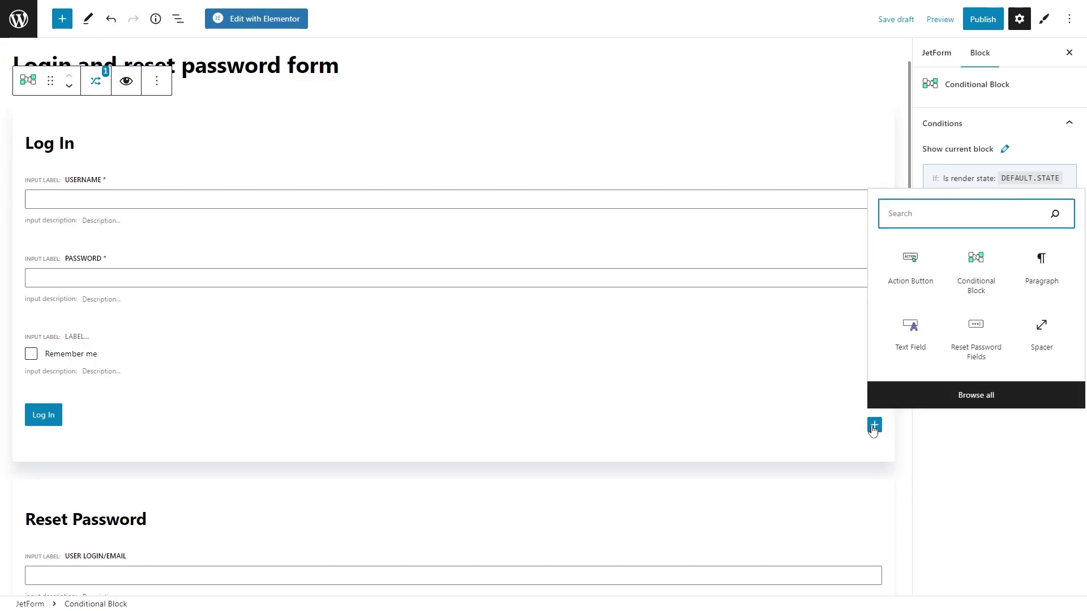
left_click(906, 278)
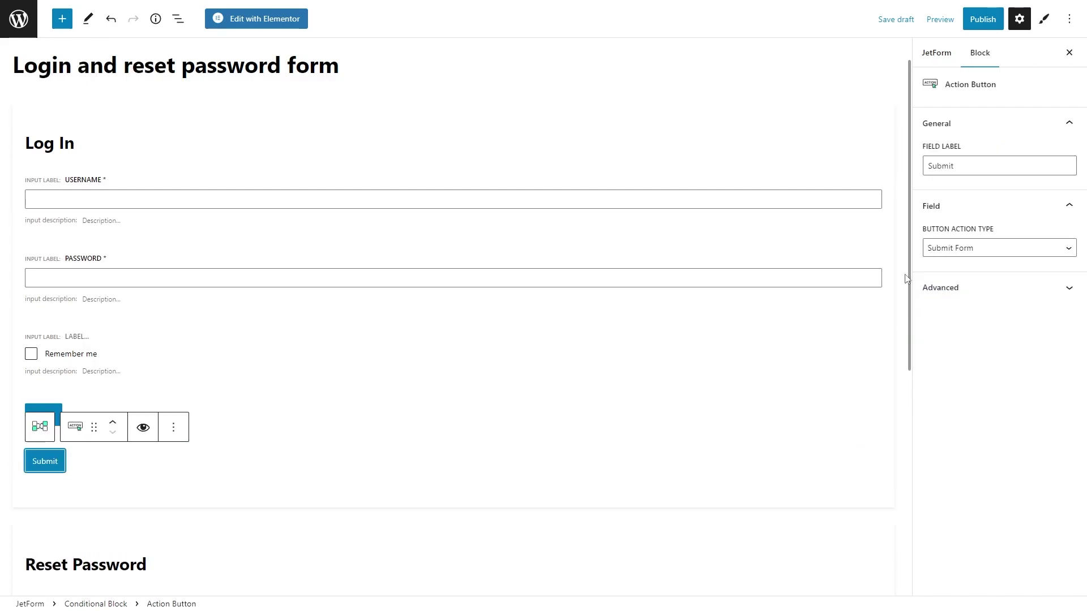
left_click_drag(967, 166, 928, 163)
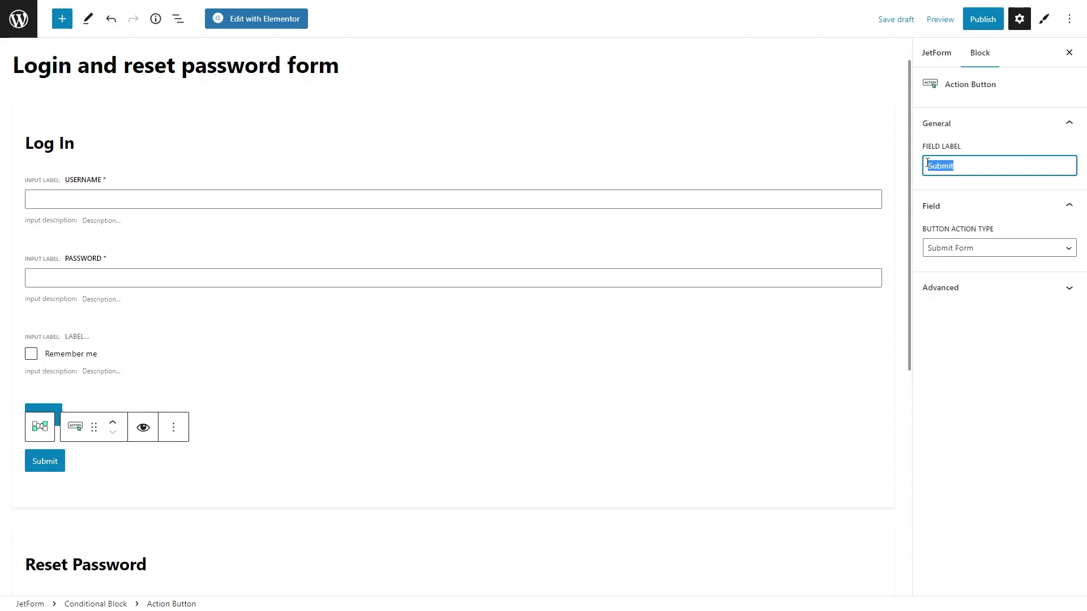
type("Forgot your")
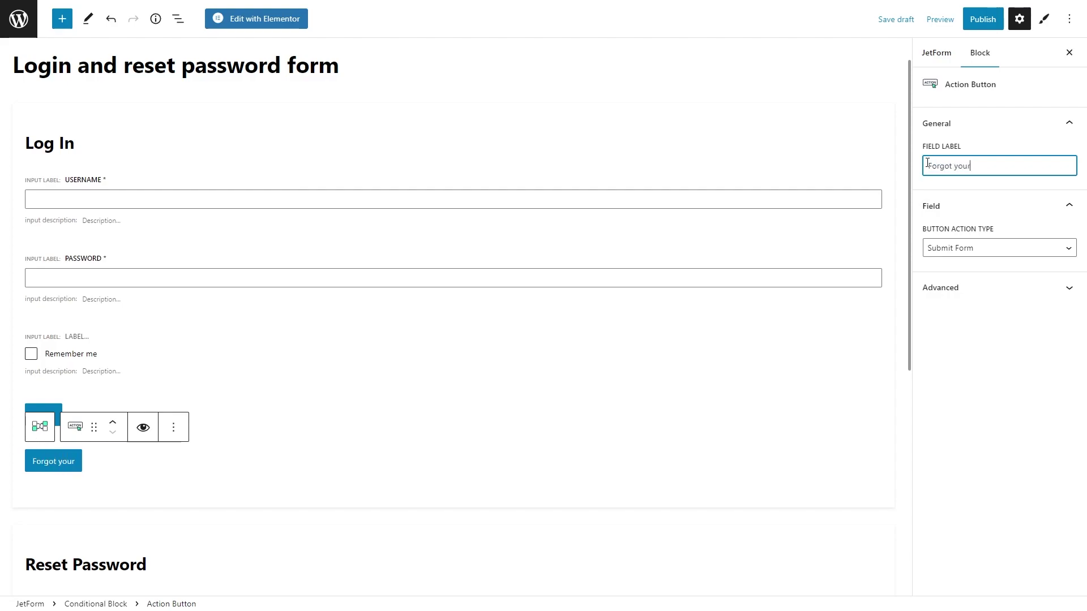
type(" password?")
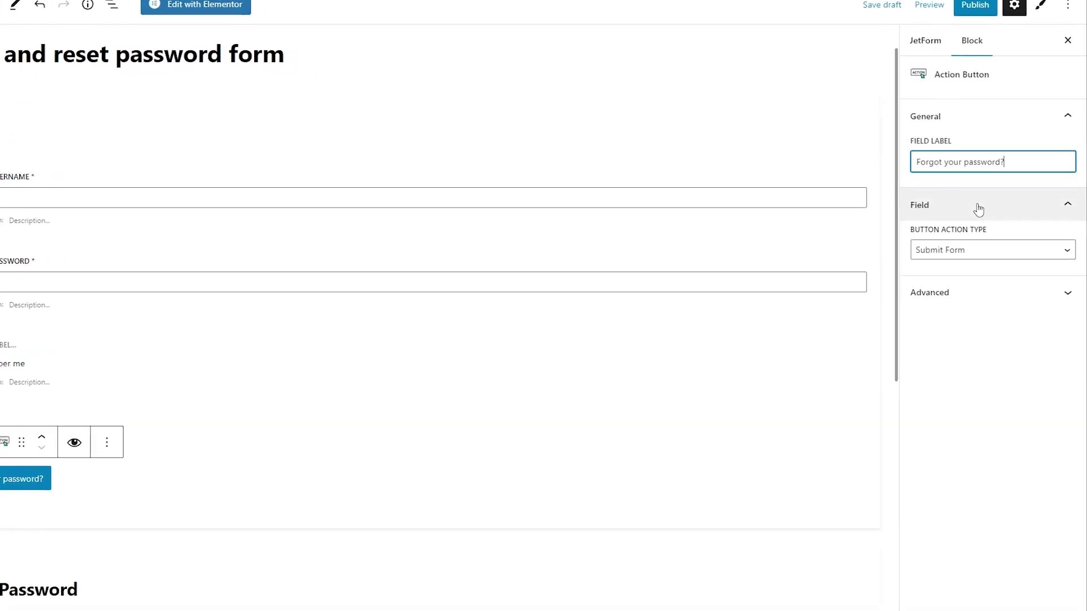
Set the button's action to Change Render State, switching to DEFAULT.STATE.2
left_click(1028, 254)
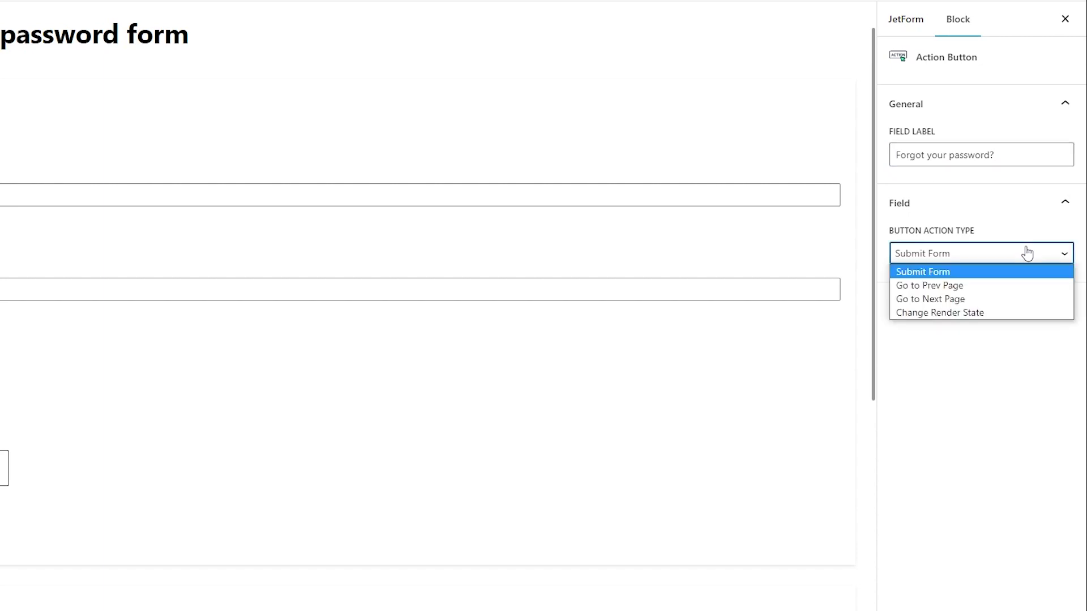
left_click(1021, 313)
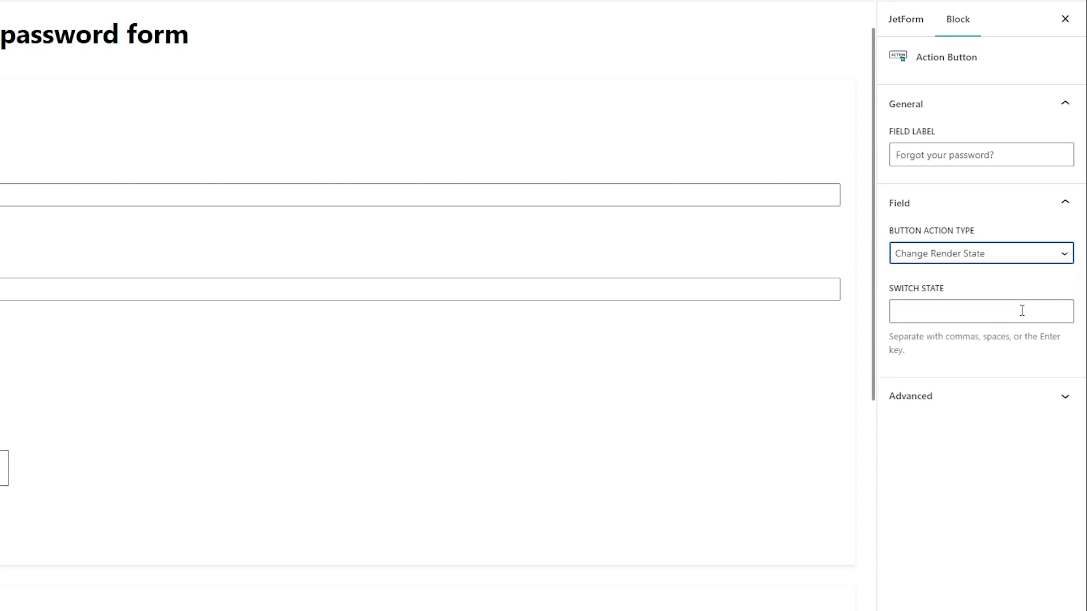
left_click(995, 312)
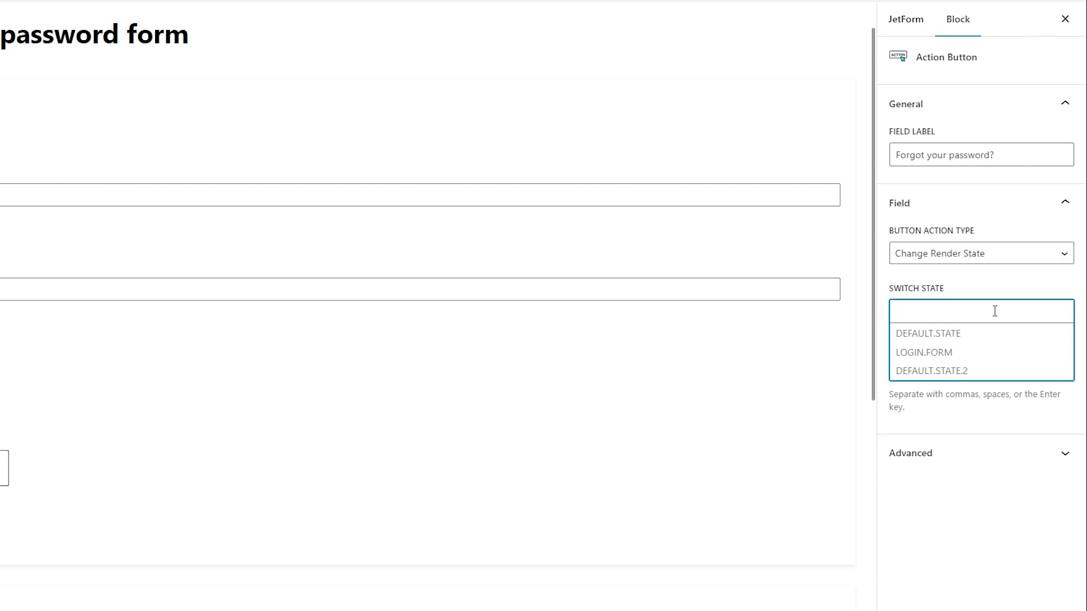
left_click(997, 373)
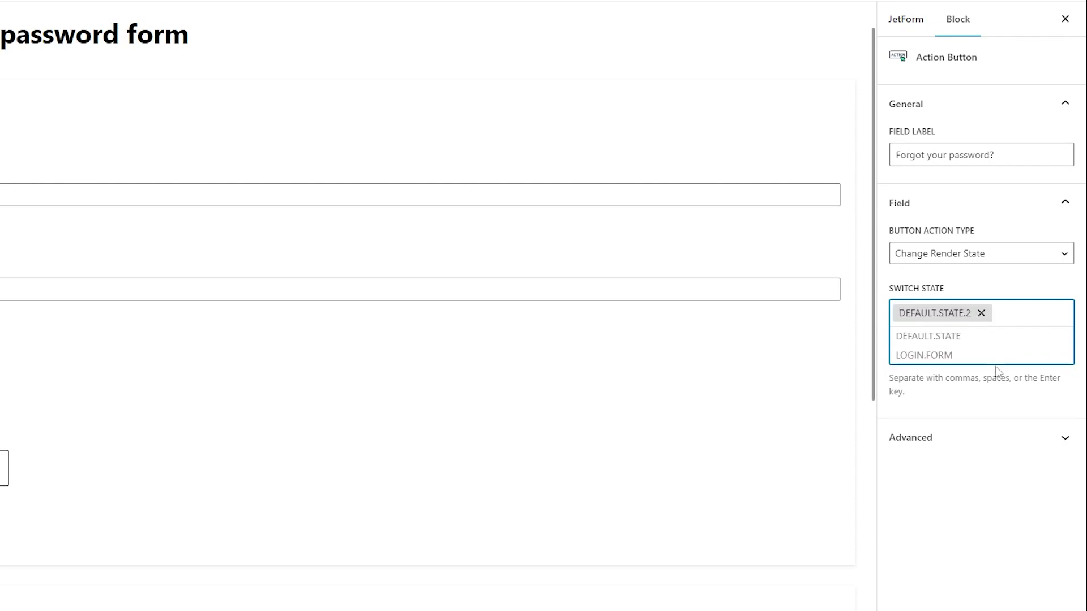
left_click(991, 397)
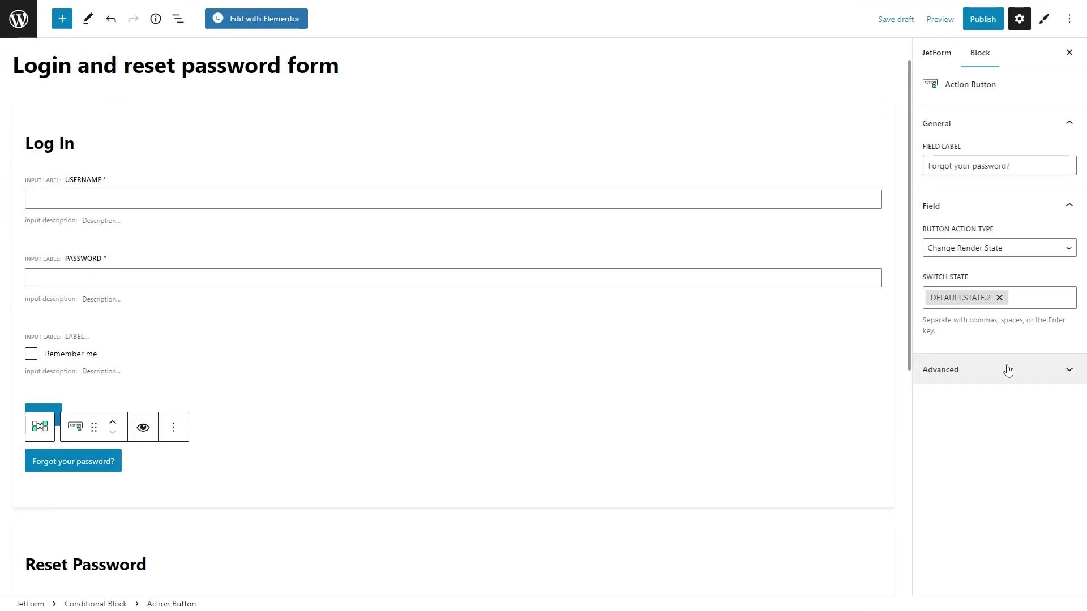
Add an Action Button labelled 'Get back to login form' to the Reset Password block
scroll(810, 391, "down", 4)
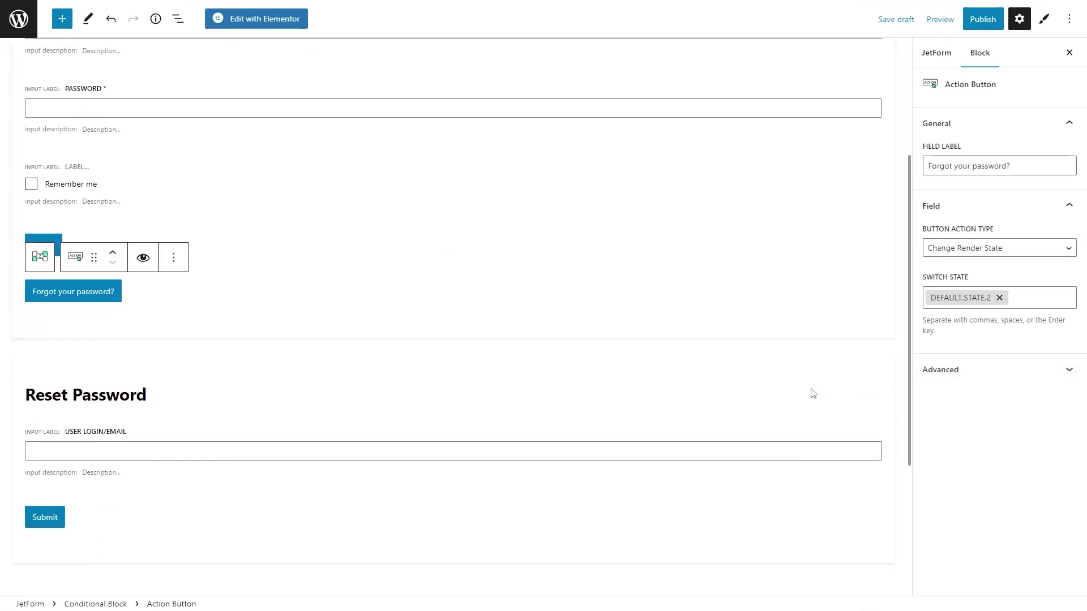
left_click(871, 486)
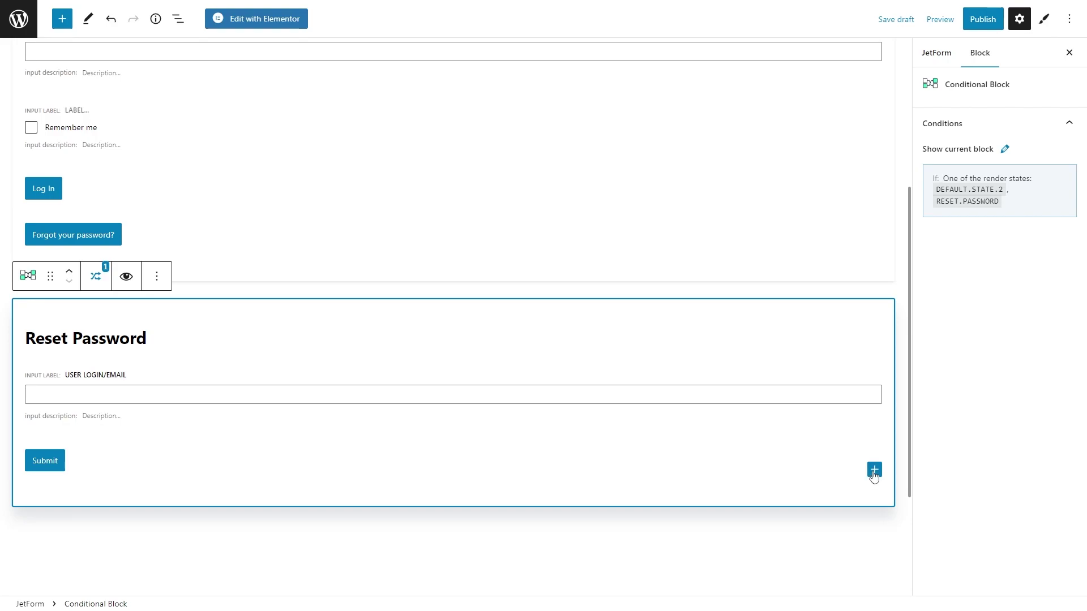
left_click(875, 470)
left_click(910, 323)
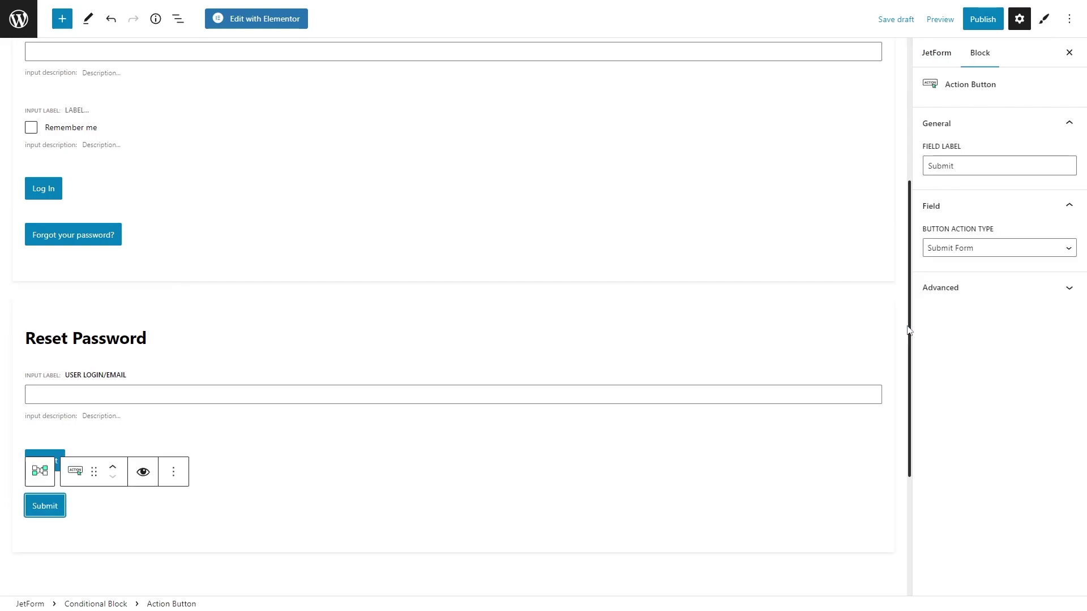
left_click_drag(960, 165, 922, 167)
type("Get back to login form")
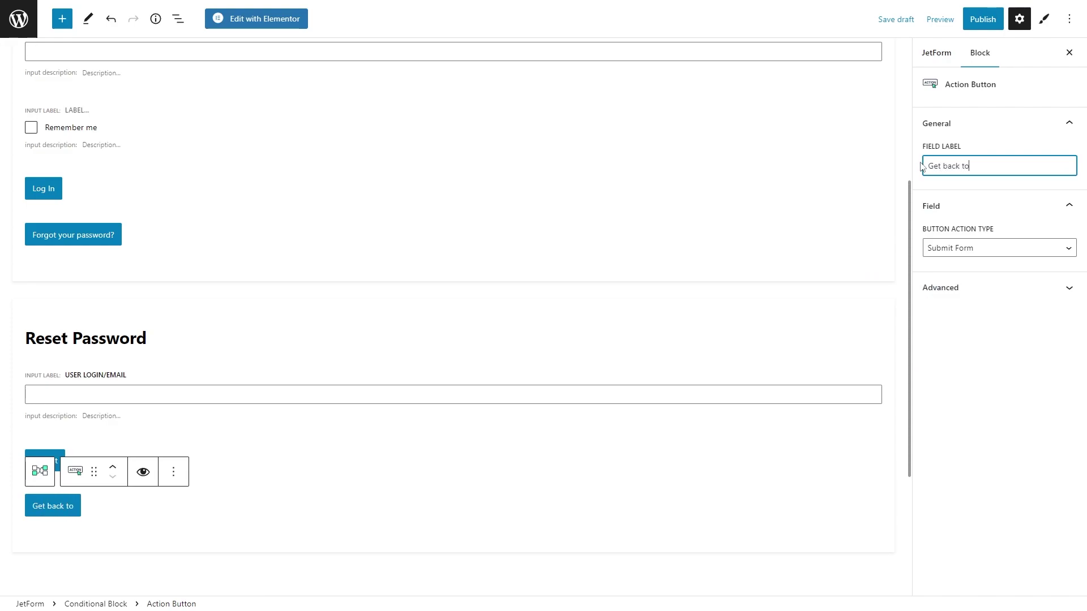
Set the button's action to Change Render State, switching to DEFAULT.STATE
left_click(988, 248)
left_click(1007, 295)
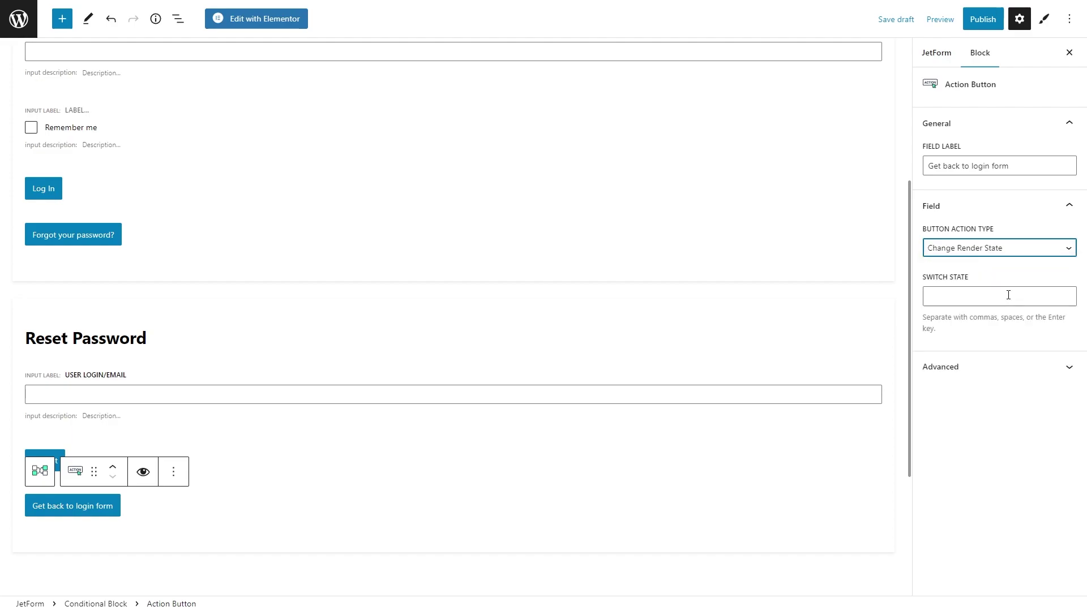
left_click(999, 296)
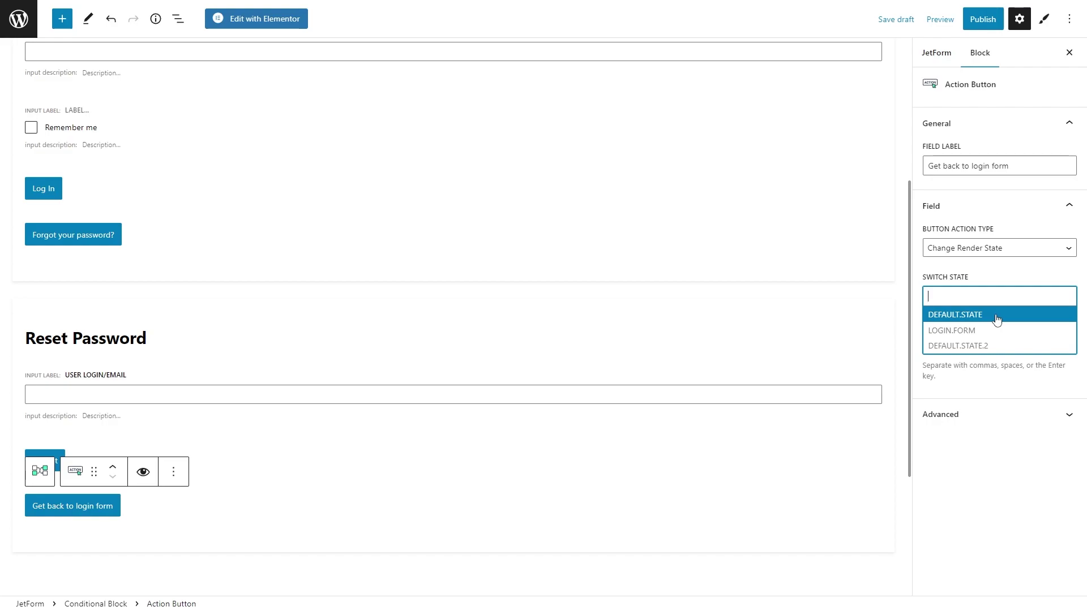
left_click(996, 319)
left_click(968, 367)
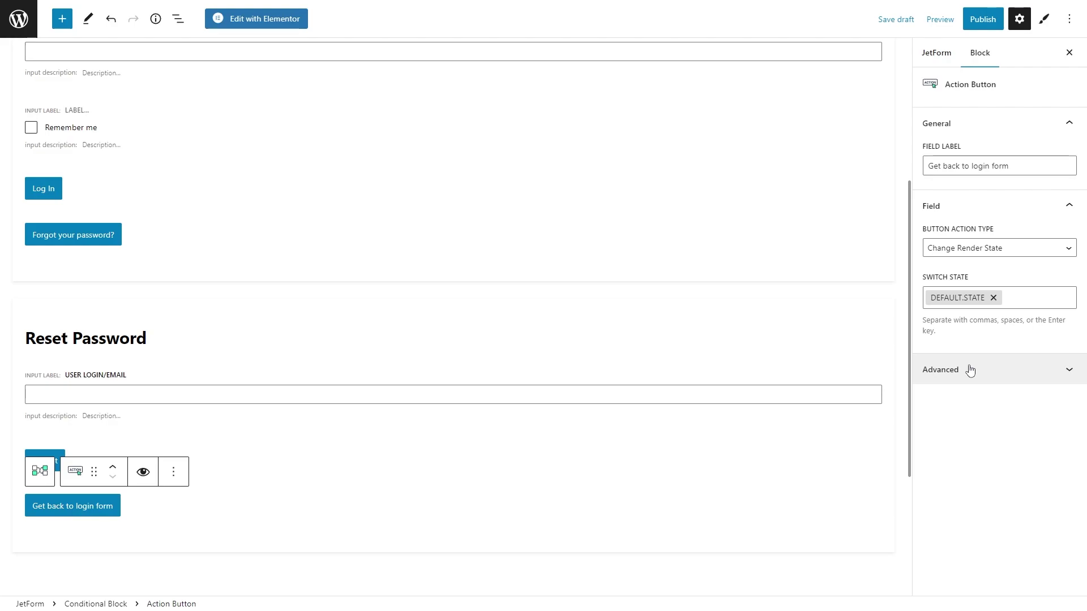
Set the Reset Password Fields block's Edit State to Reset, revealing new and confirm password fields
left_click(759, 424)
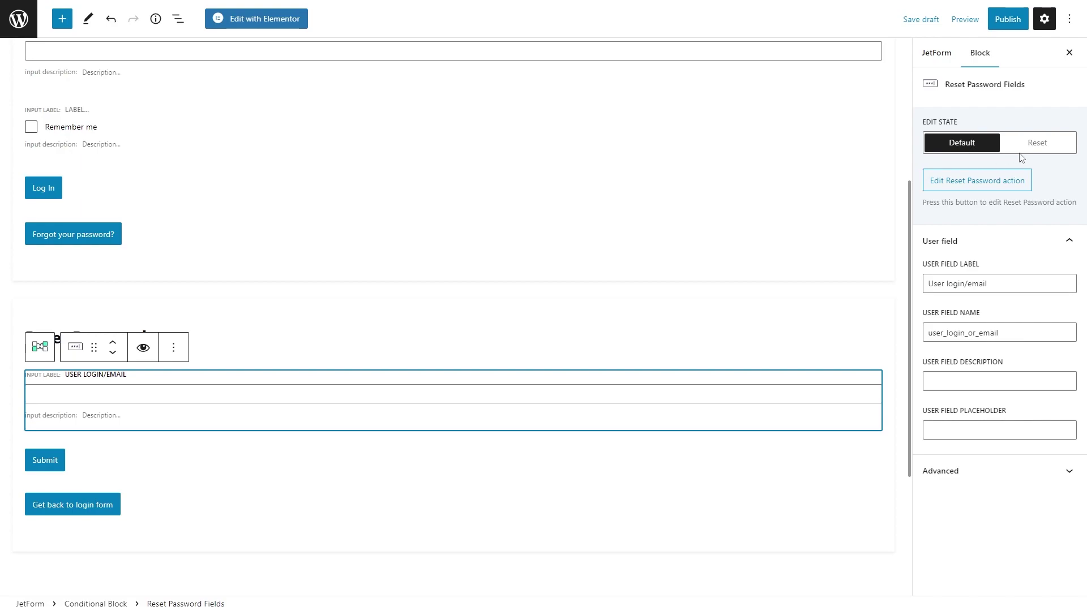
left_click(1048, 143)
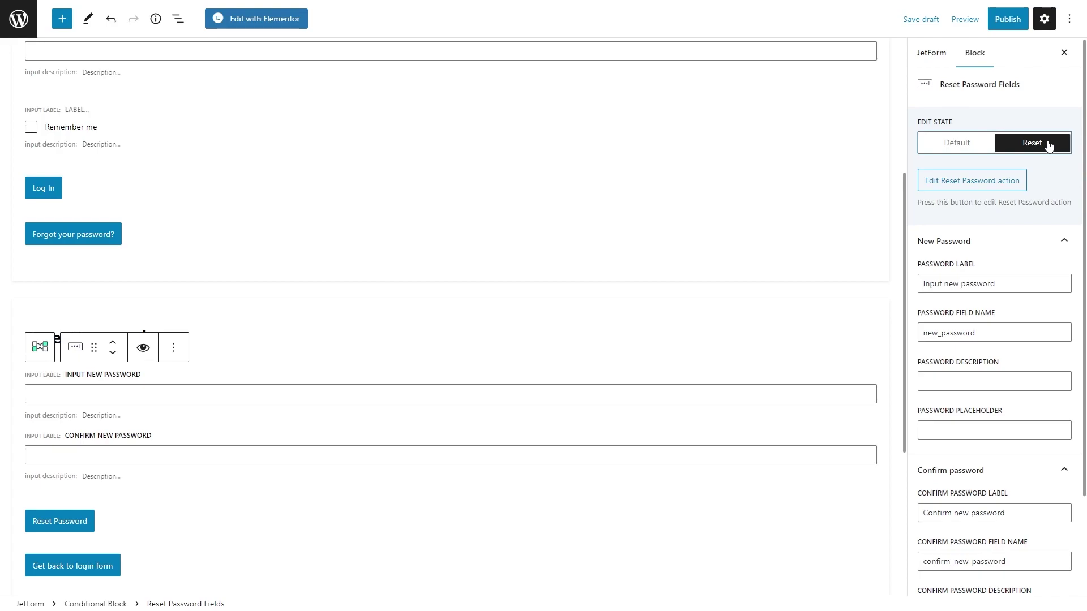
left_click(973, 187)
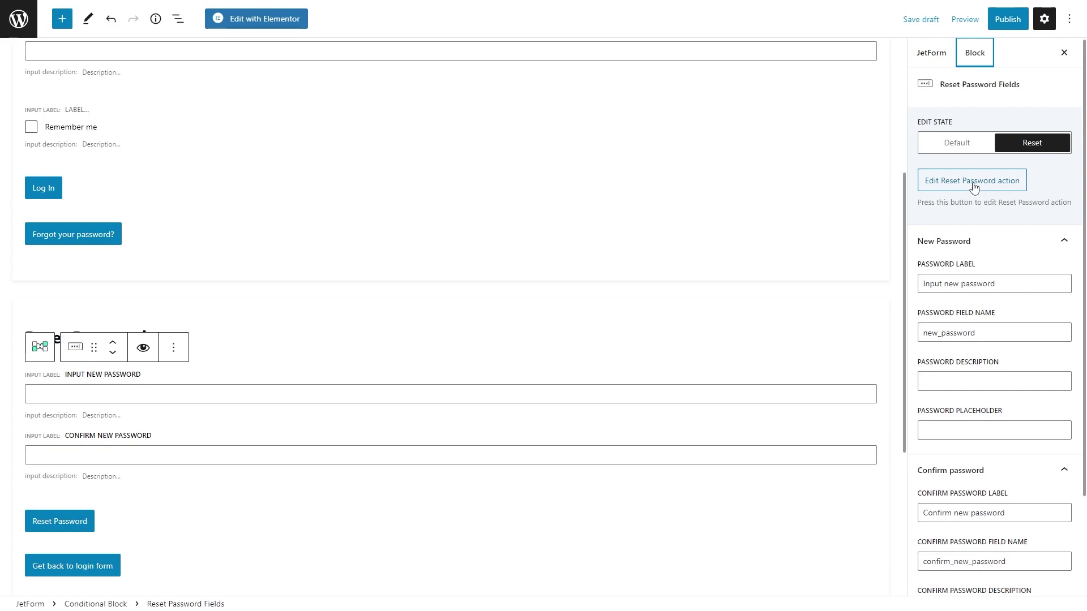
Switch on 'Add custom reset password email' in the Reset Password action settings
left_click(973, 181)
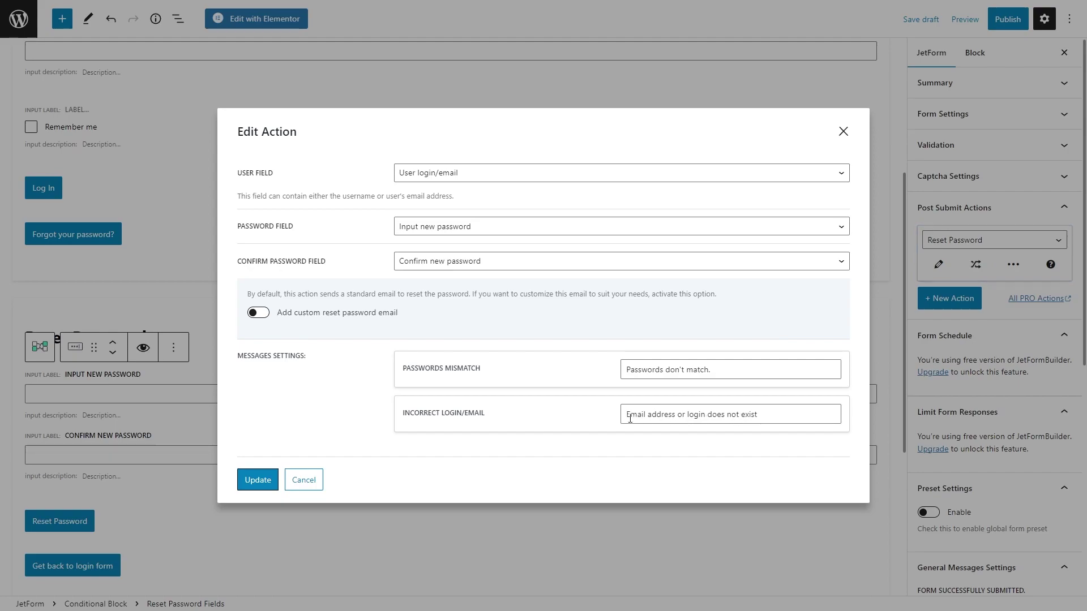
left_click(262, 317)
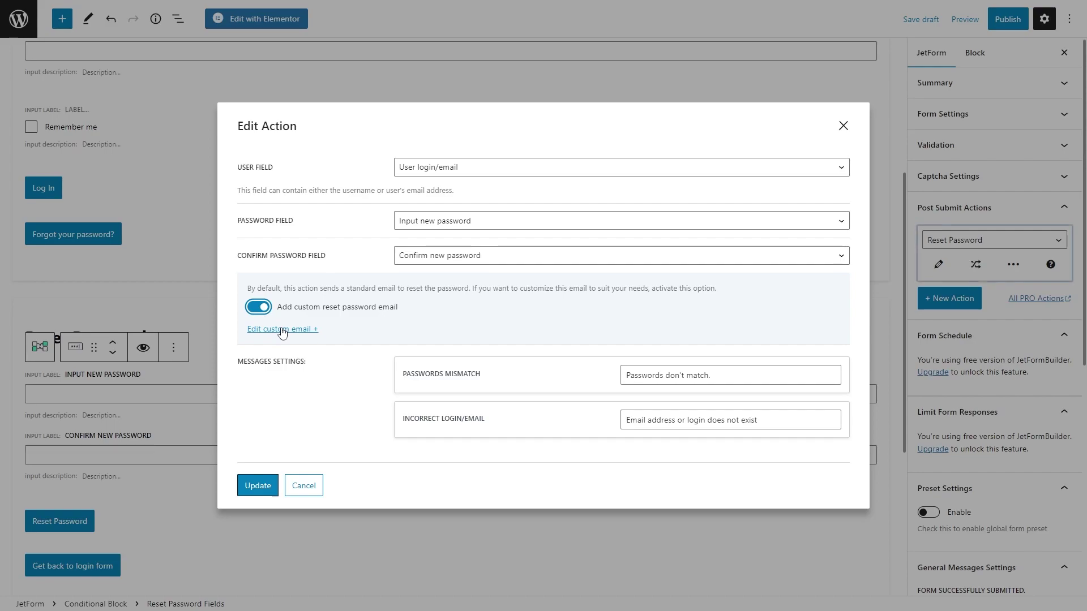
Review the custom reset email's Content field and save the email action settings
left_click(282, 329)
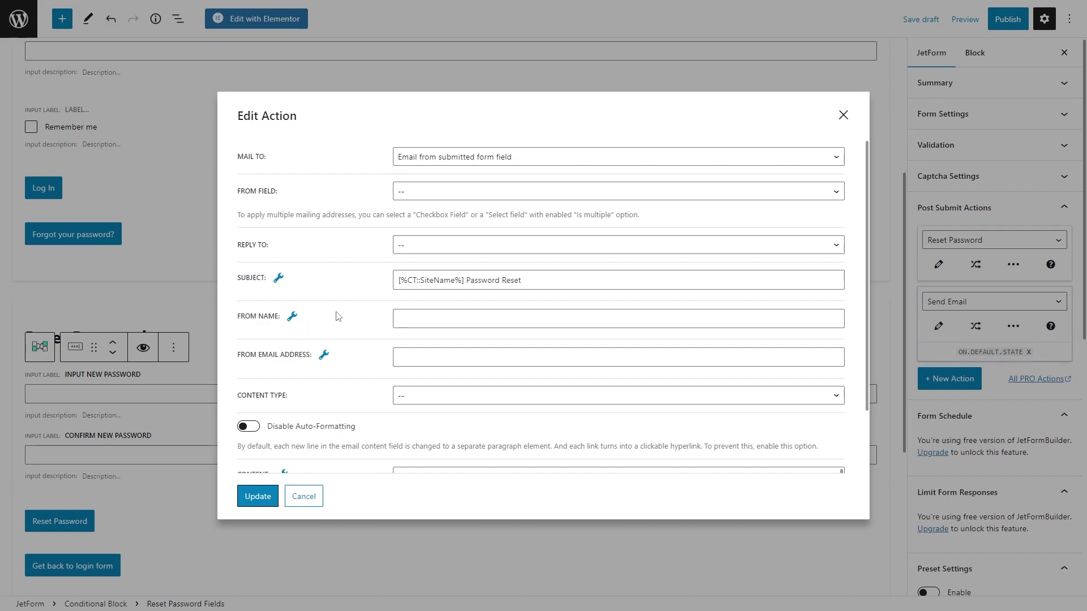
scroll(336, 315, "down", 1)
scroll(338, 315, "down", 2)
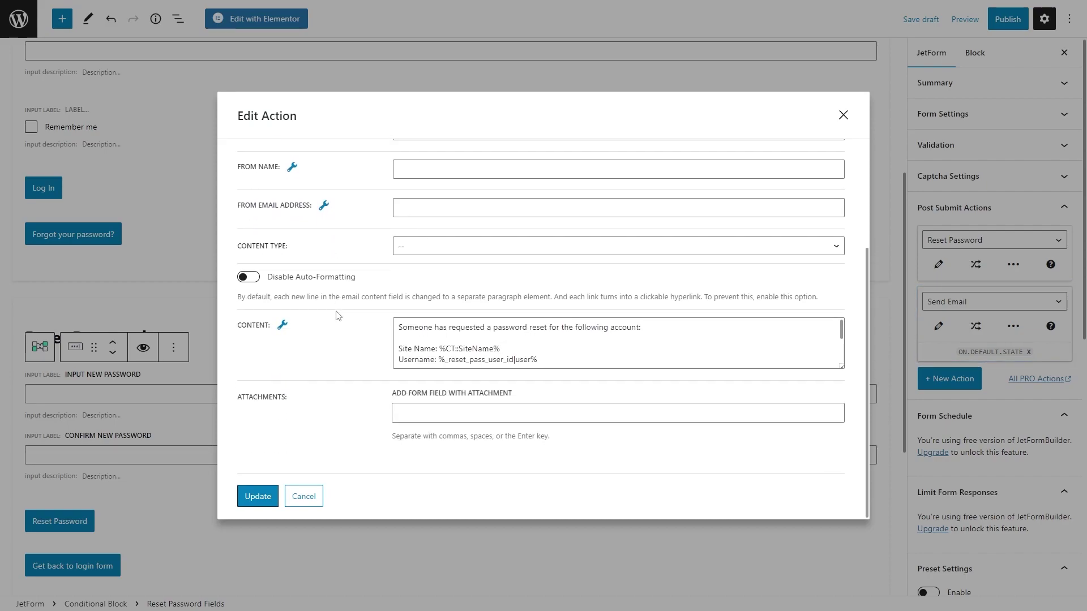
scroll(570, 325, "down", 2)
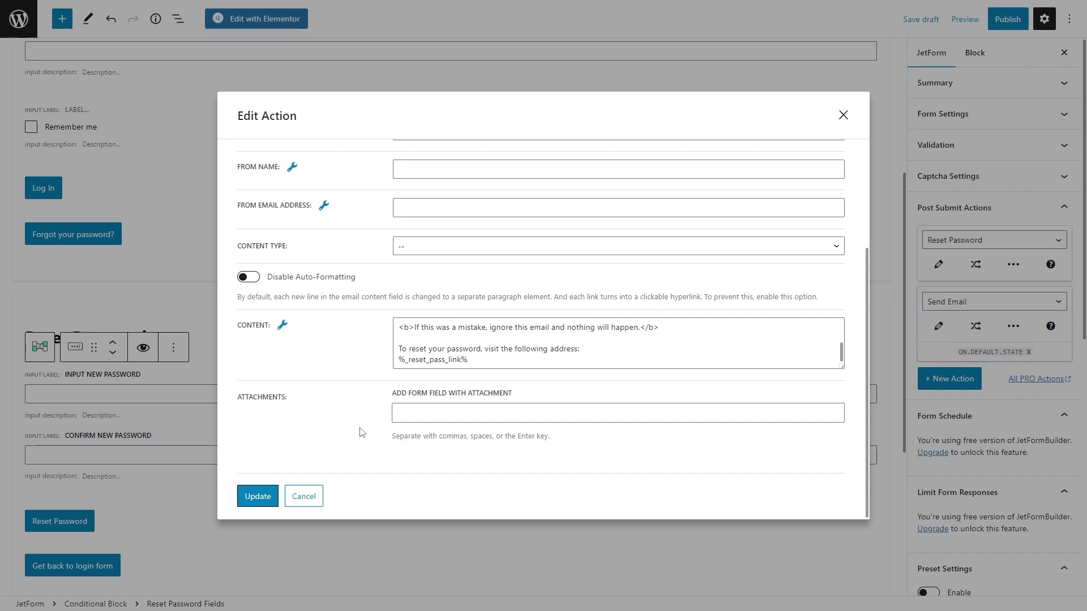
left_click(264, 498)
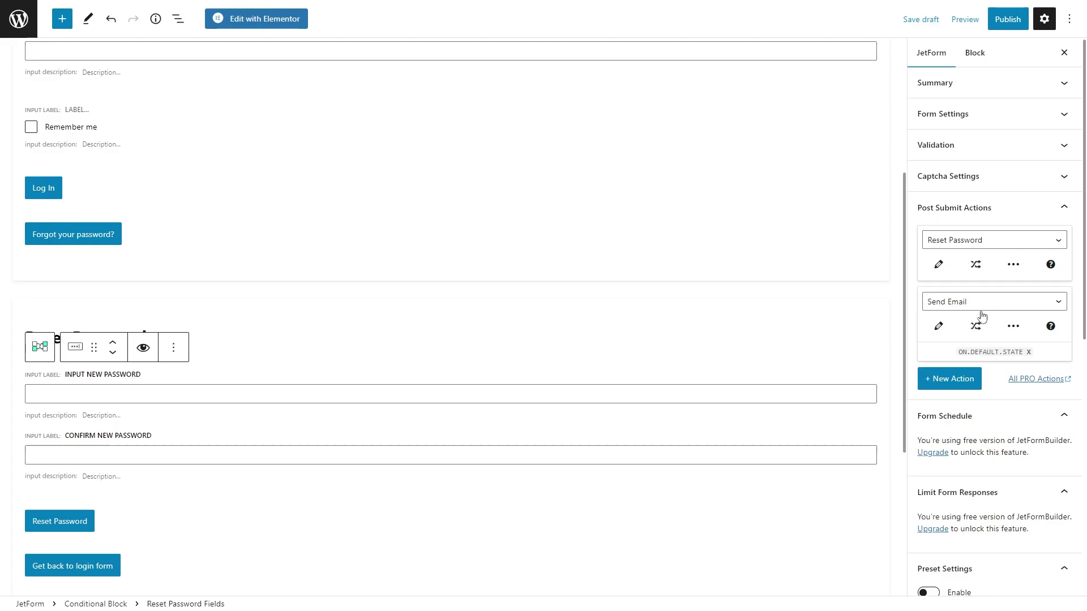
left_click(932, 333)
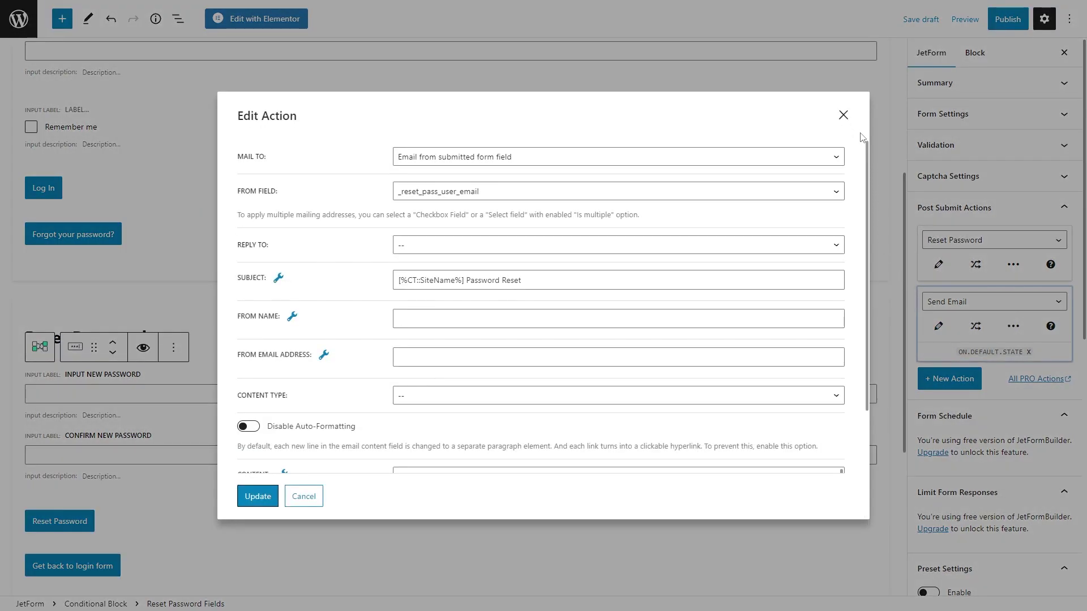
left_click(843, 115)
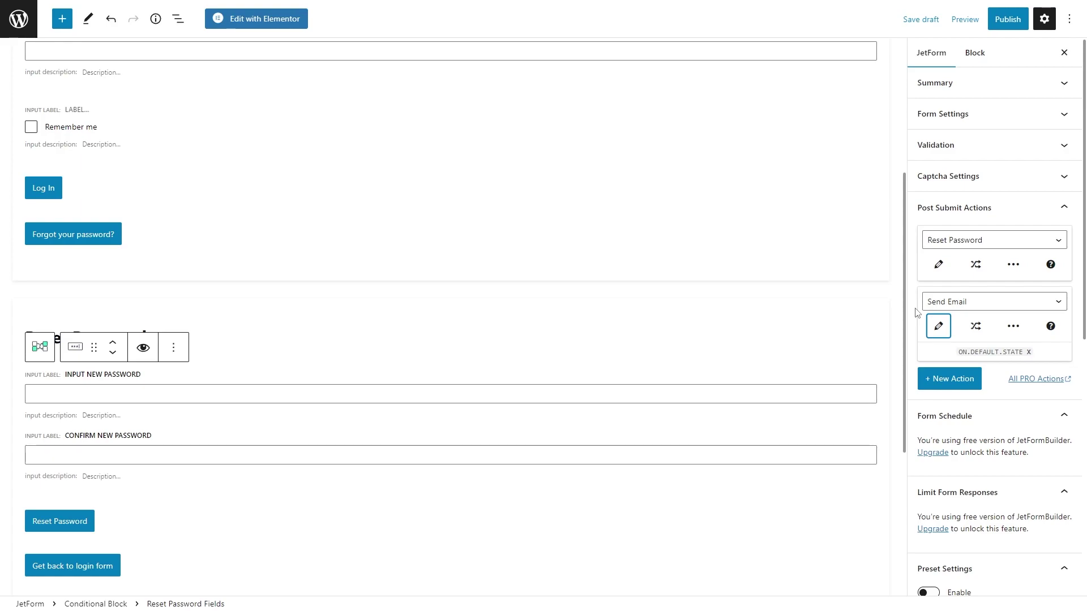
Add a new post-submit action of type User Login
left_click(956, 379)
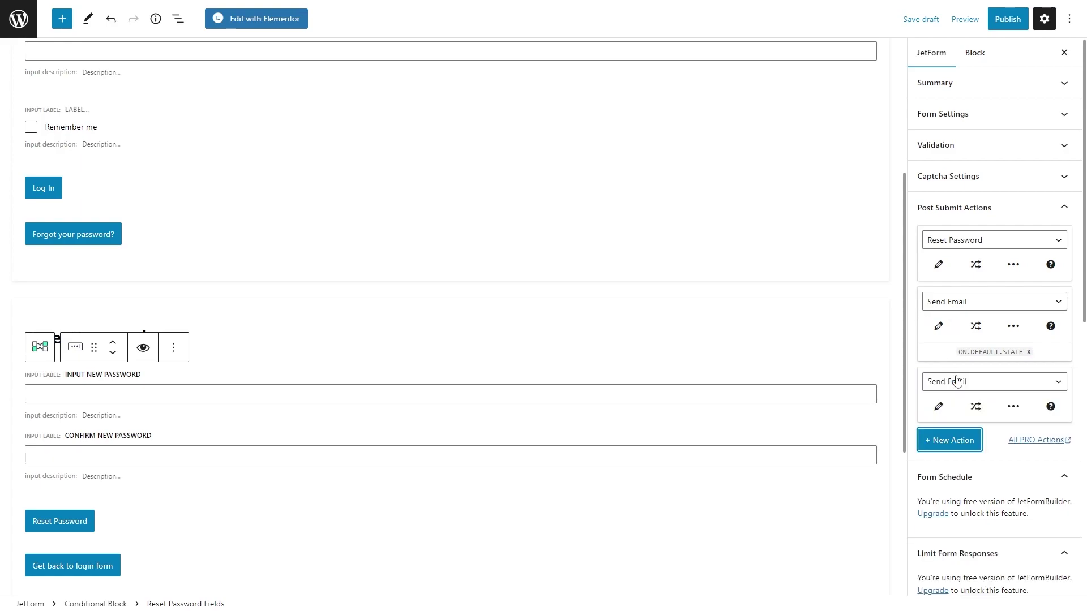
left_click(1012, 382)
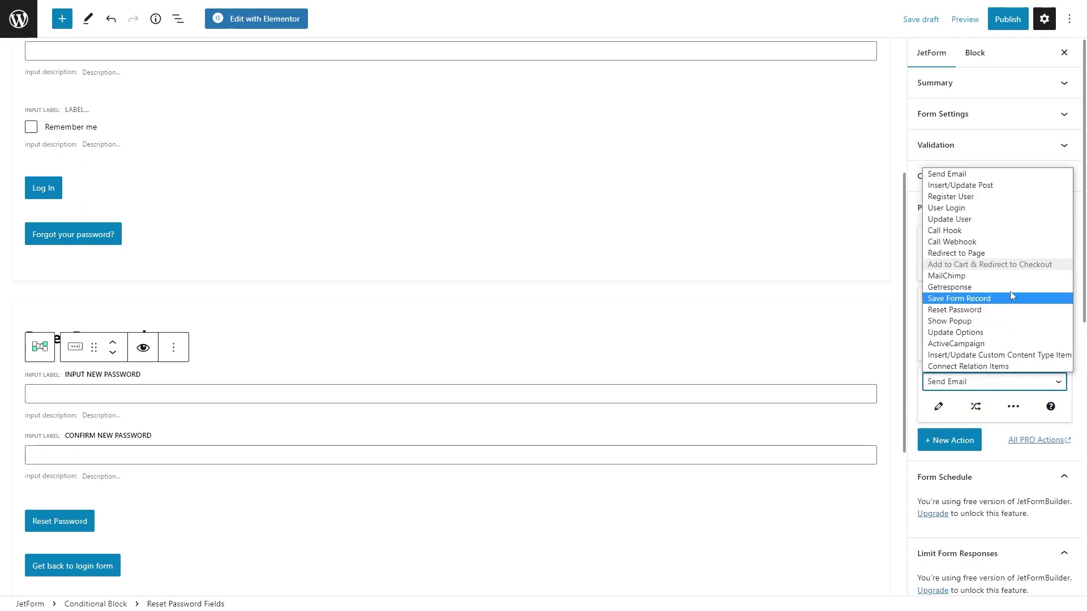
left_click(1007, 209)
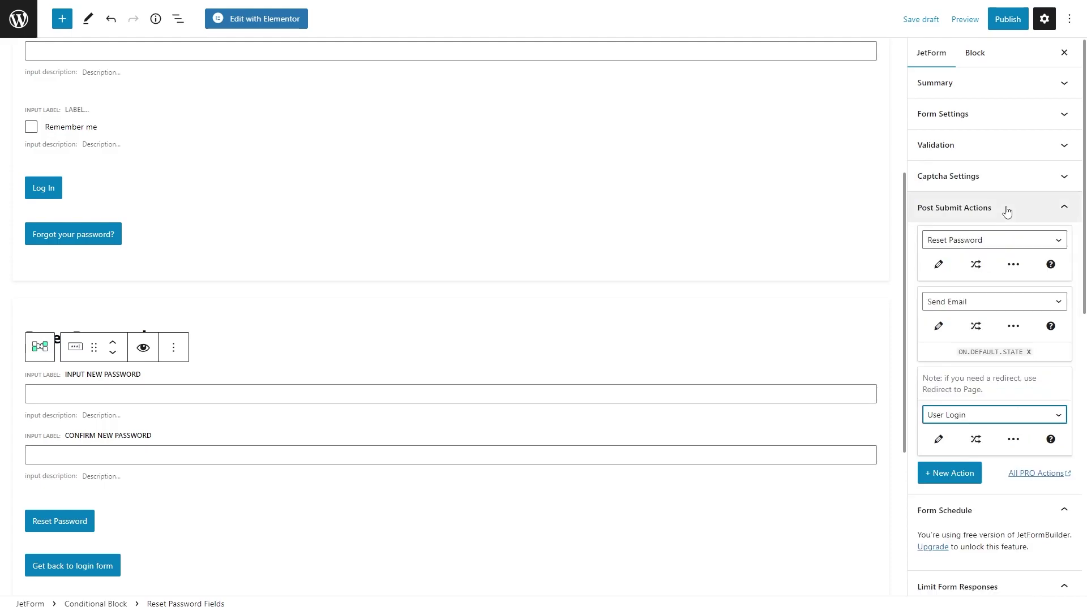
Map User Login's fields to Username, Password and remember_me, then save the action
left_click(939, 439)
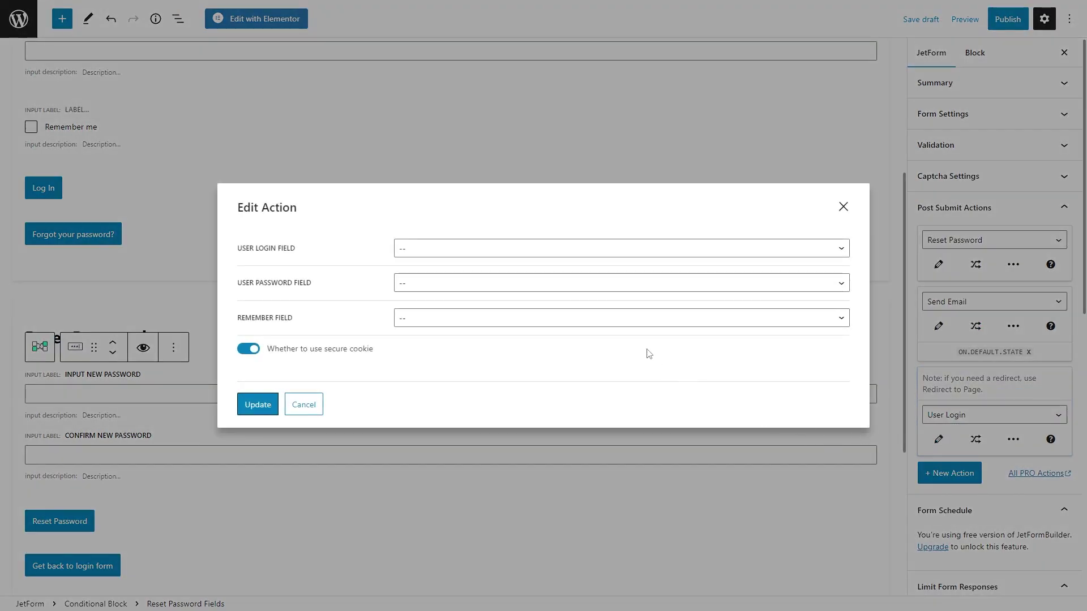
left_click(566, 247)
left_click(571, 280)
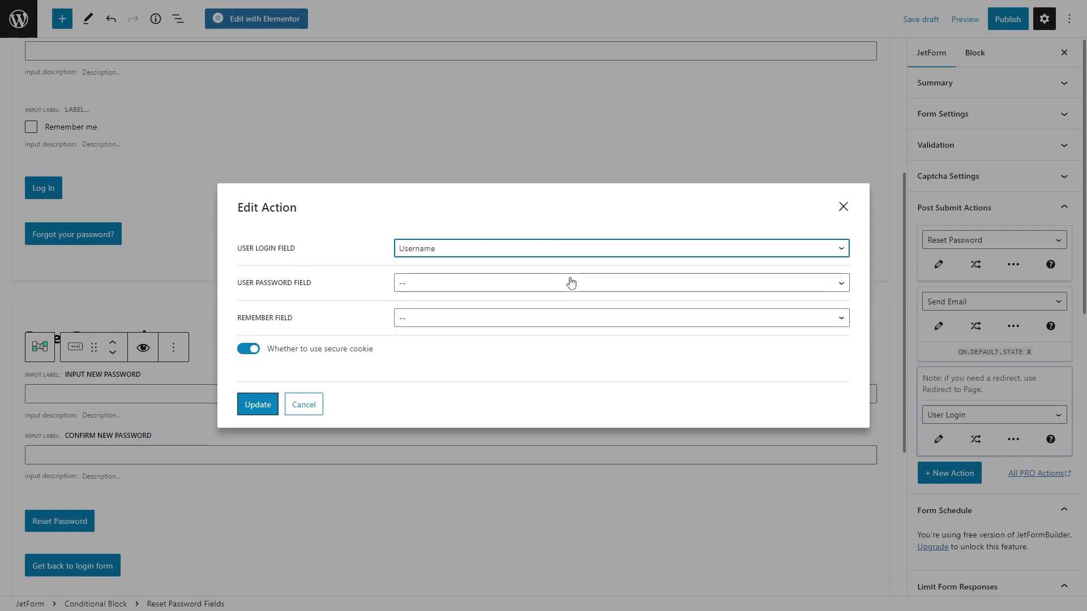
left_click(571, 282)
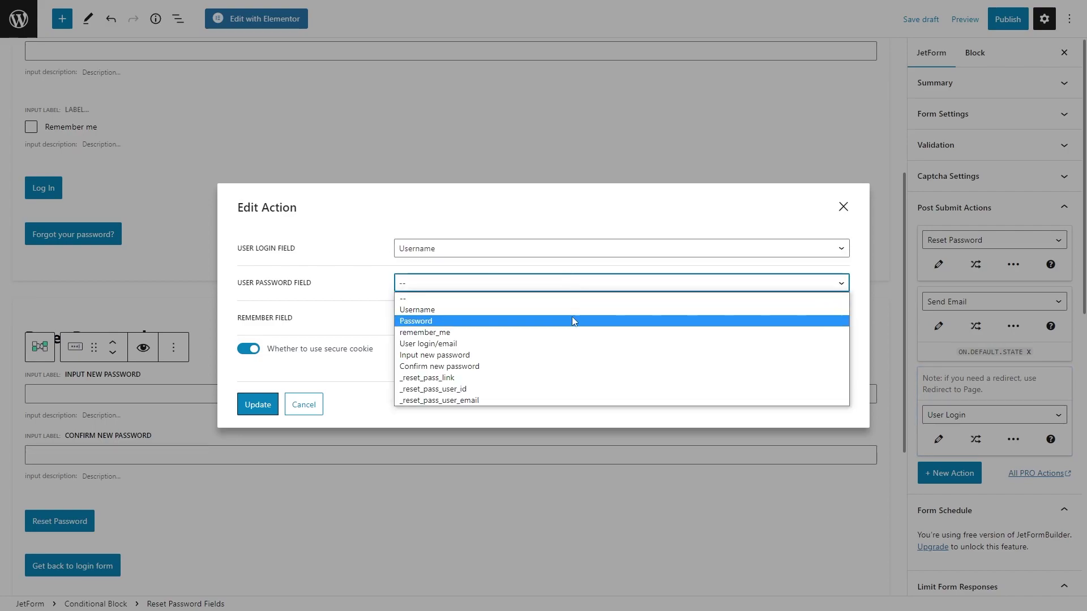
left_click(573, 321)
left_click(571, 318)
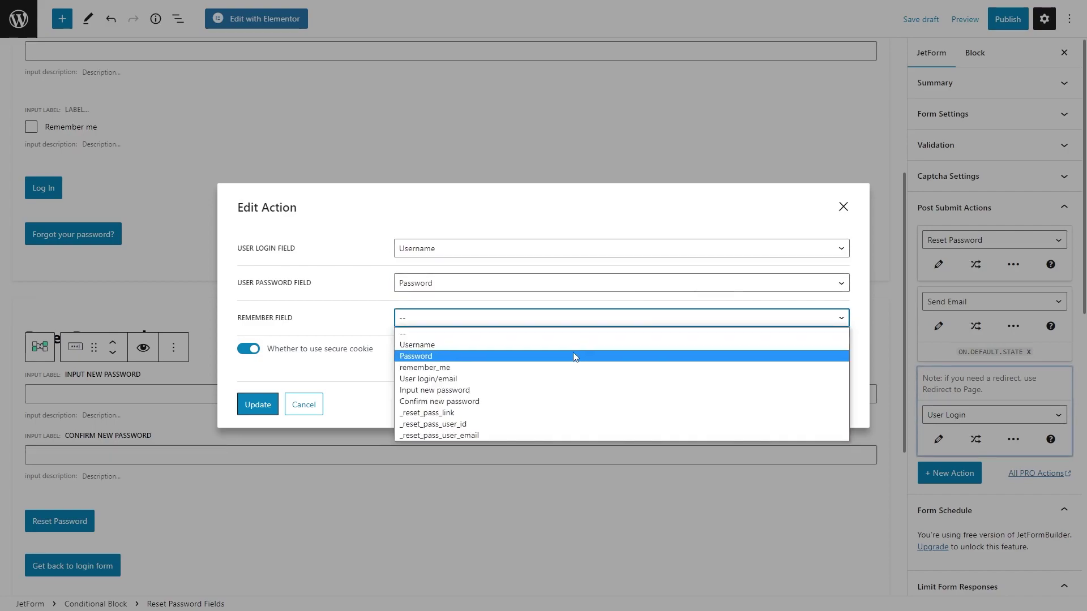
left_click(573, 368)
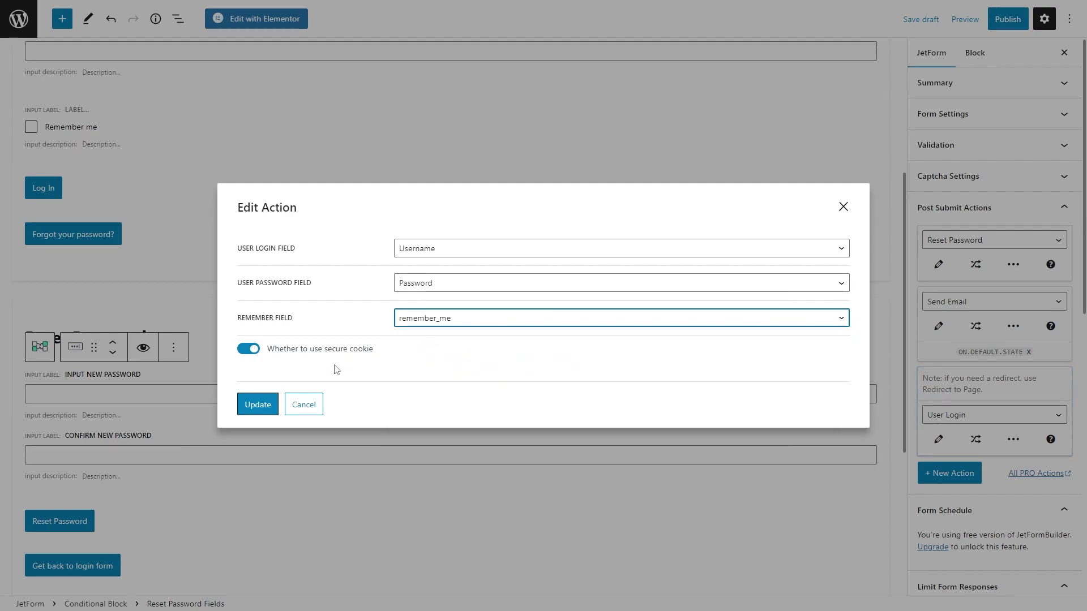
left_click(262, 406)
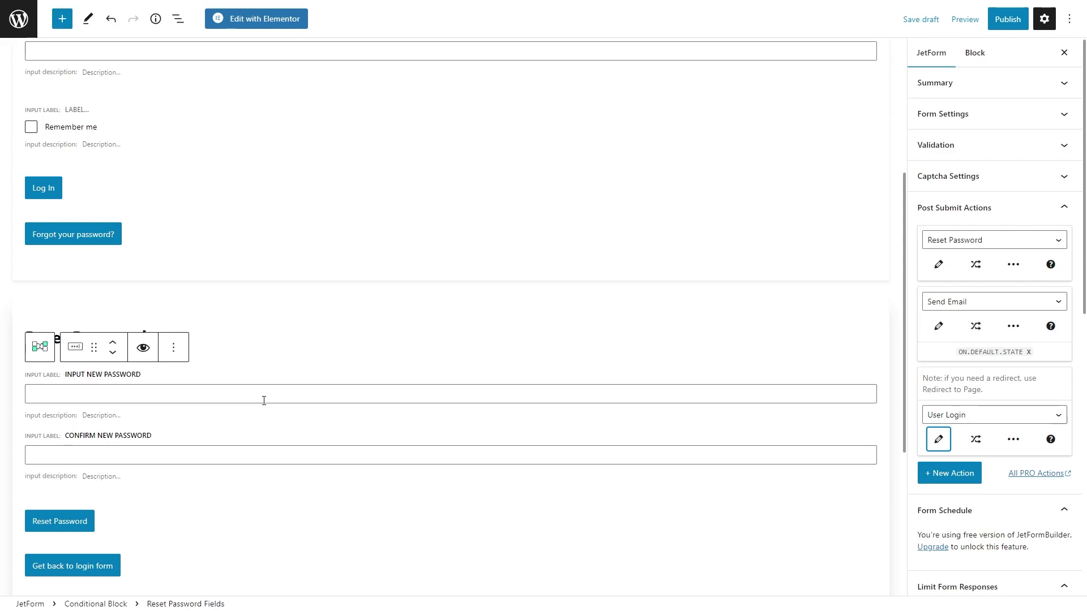
Set the User Login action's event match to ON.DEFAULT.STATE
scroll(264, 401, "up", 5)
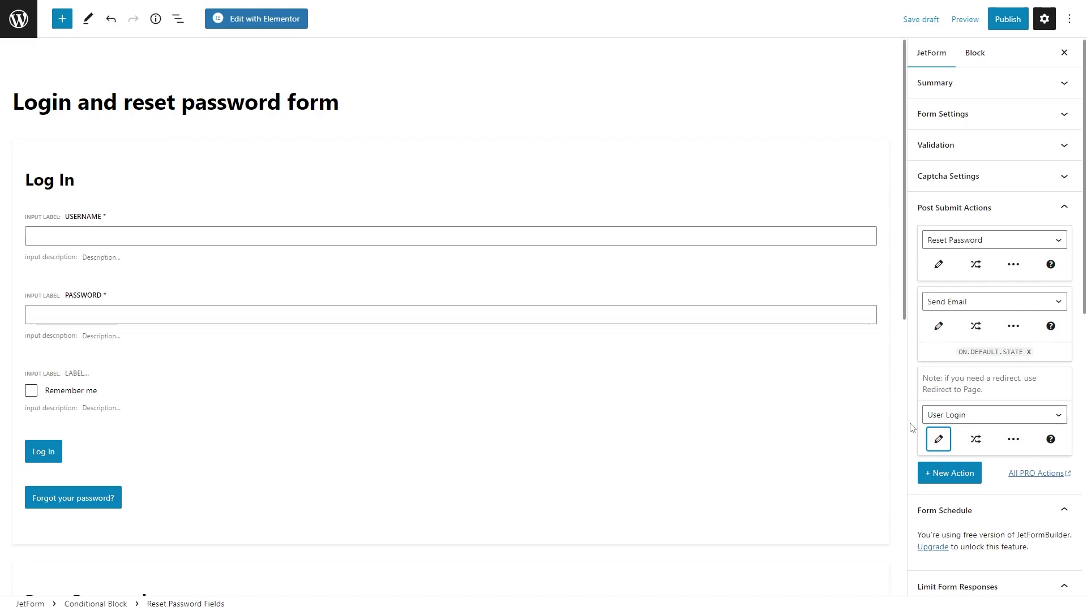
left_click(976, 440)
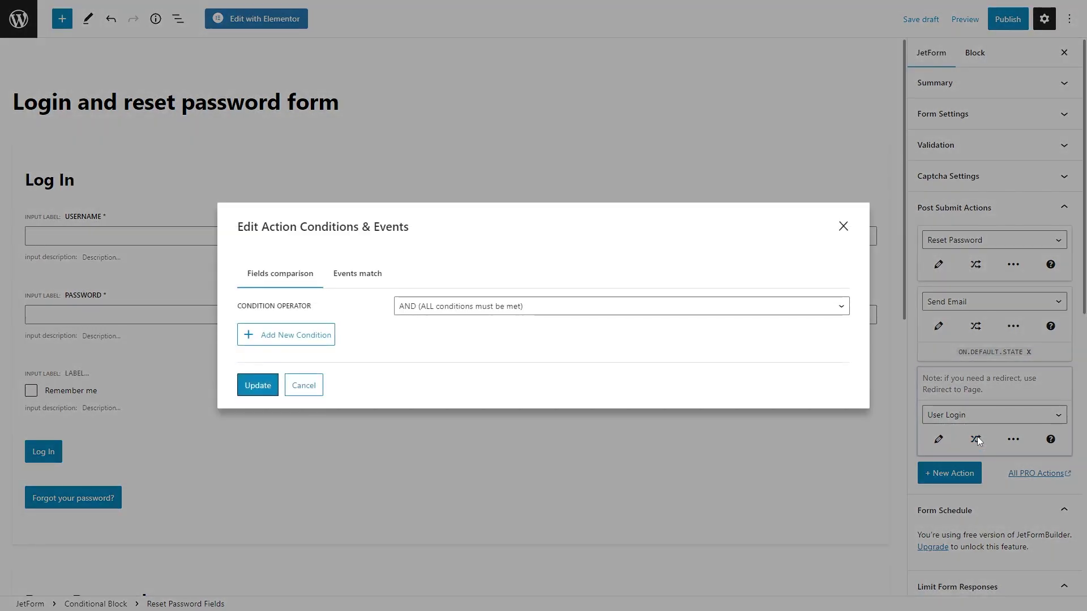
left_click(358, 274)
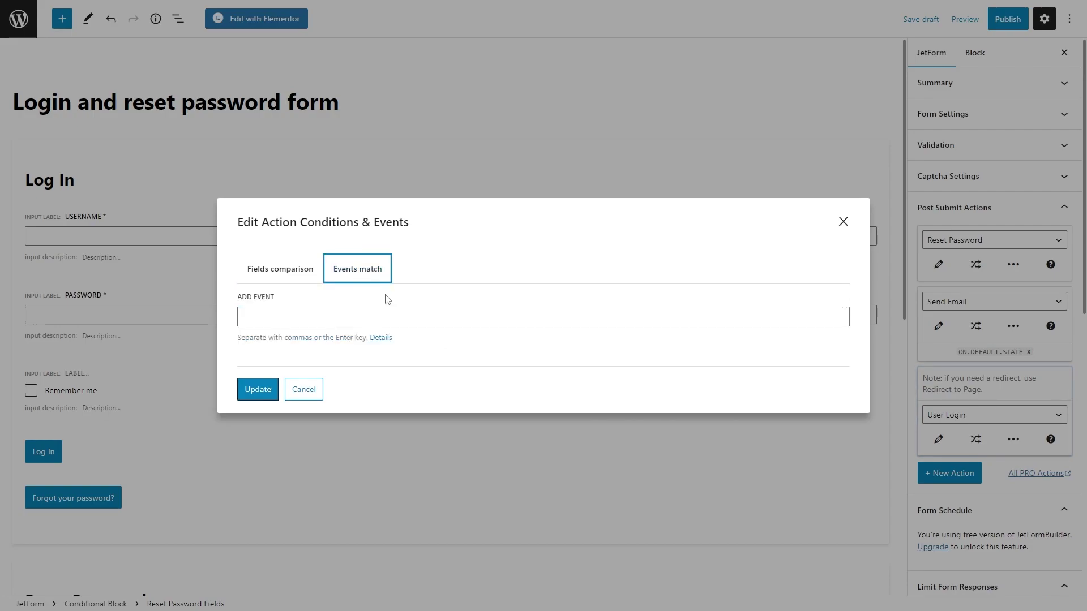
left_click(417, 318)
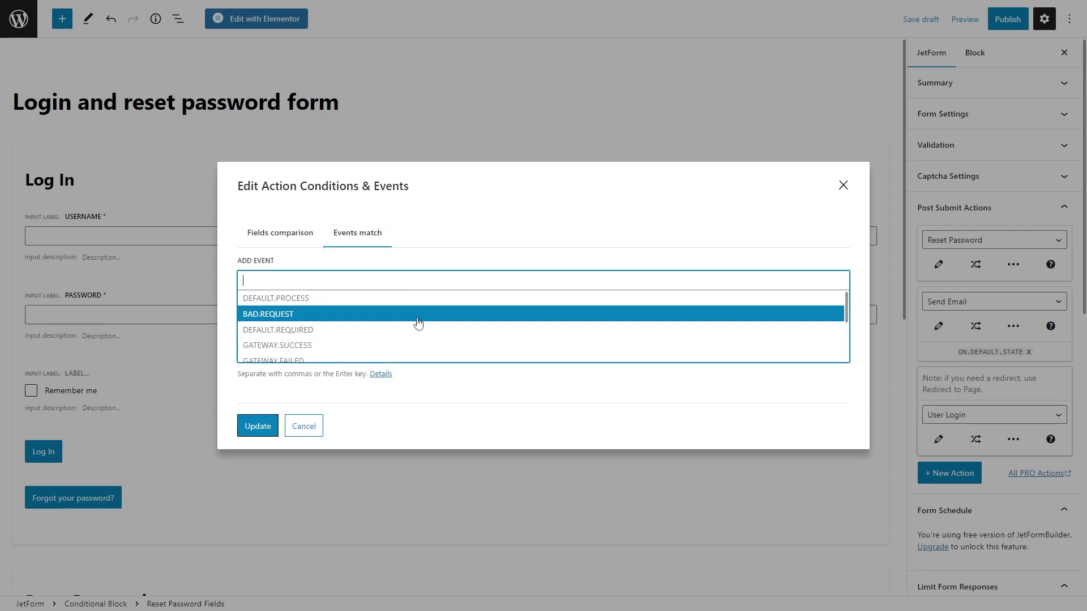
scroll(417, 322, "down", 2)
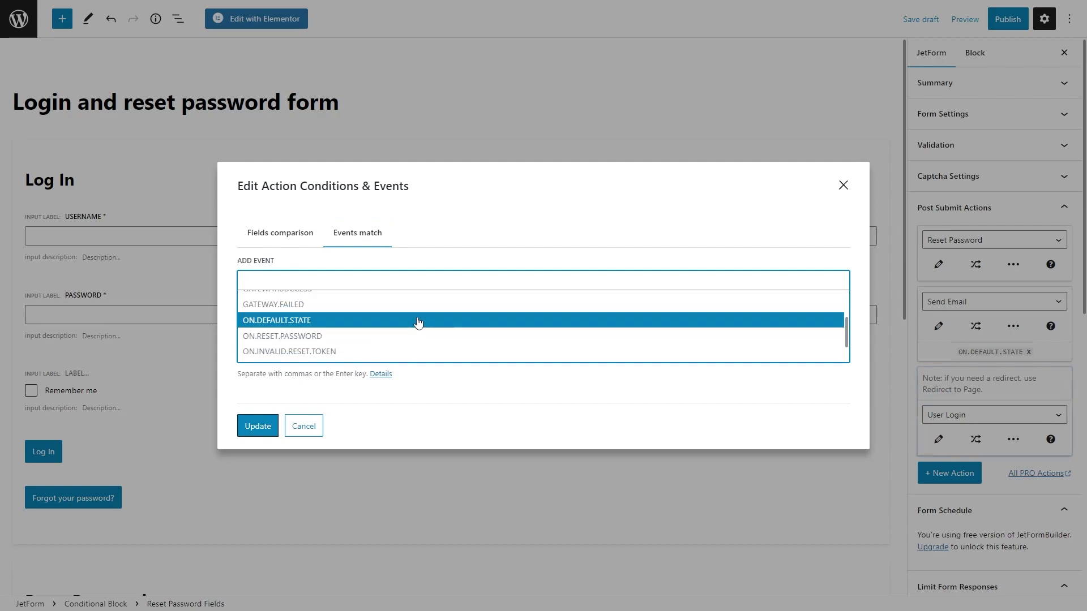
left_click(418, 321)
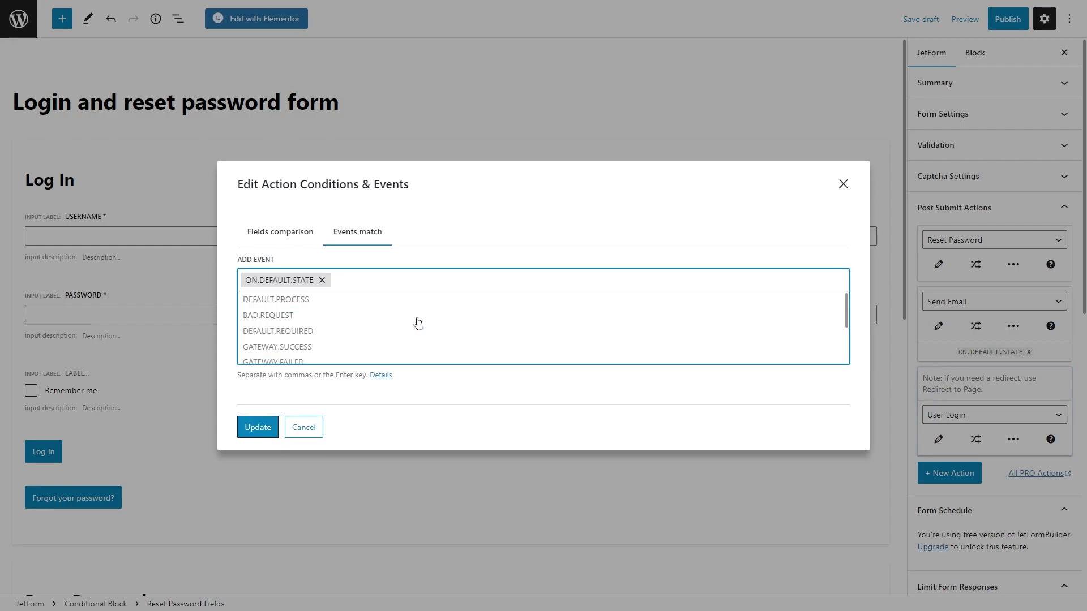
left_click(426, 377)
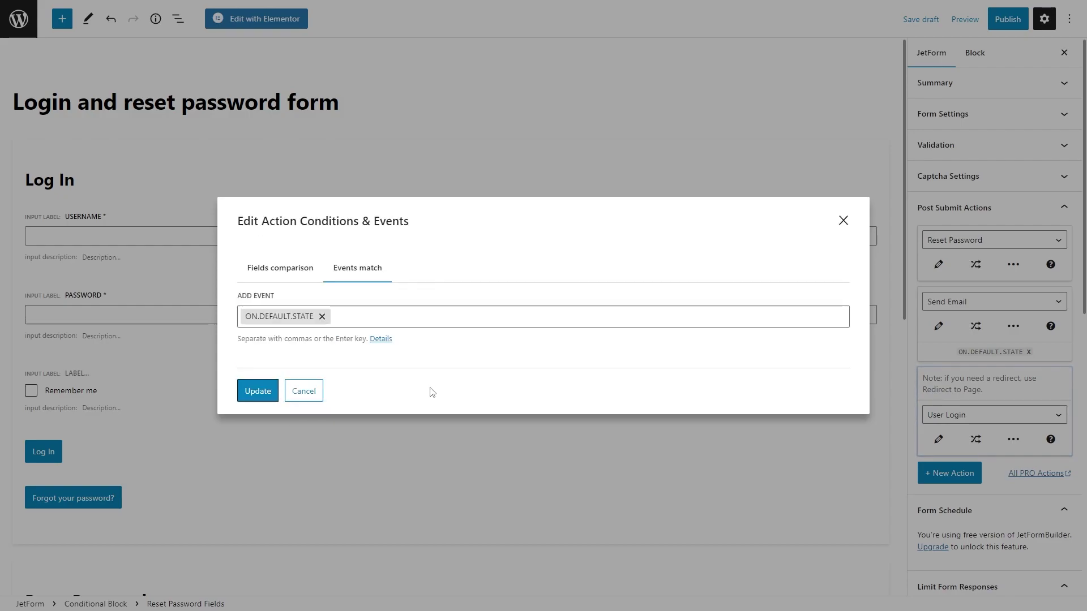
Save User Login's event and change the Send Email action's event from ON.DEFAULT.STATE to ON.DEFAULT.STATE.2
left_click(266, 390)
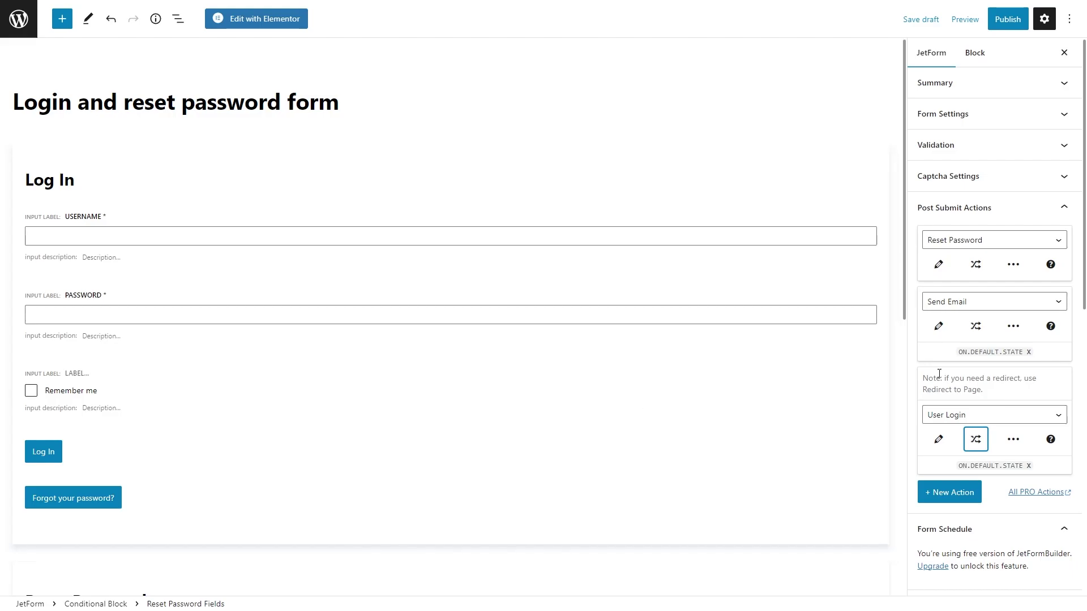
left_click(1029, 352)
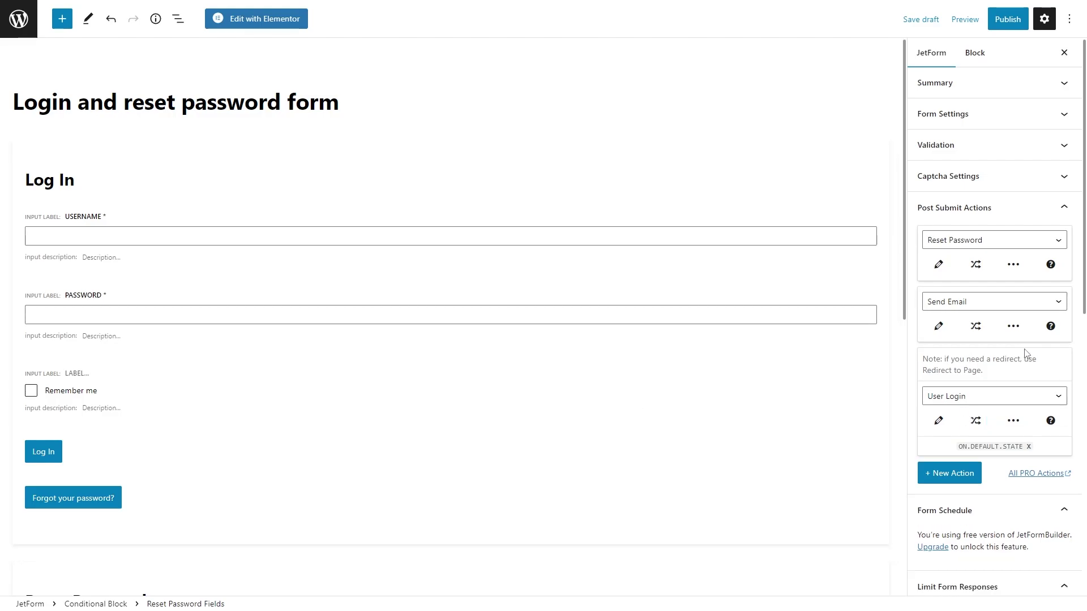
left_click(976, 324)
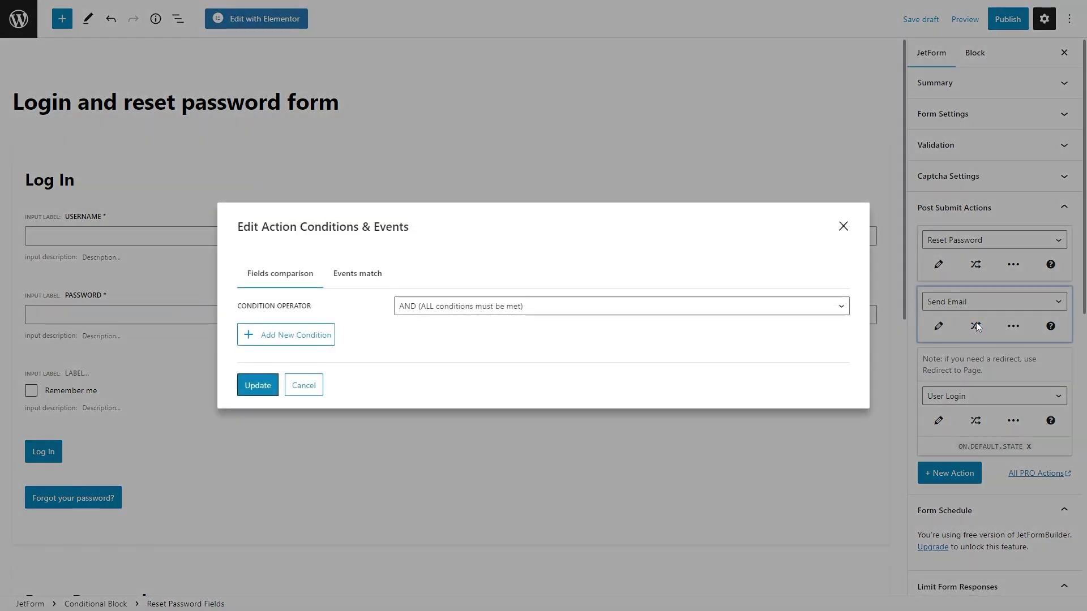
left_click(366, 276)
left_click(417, 315)
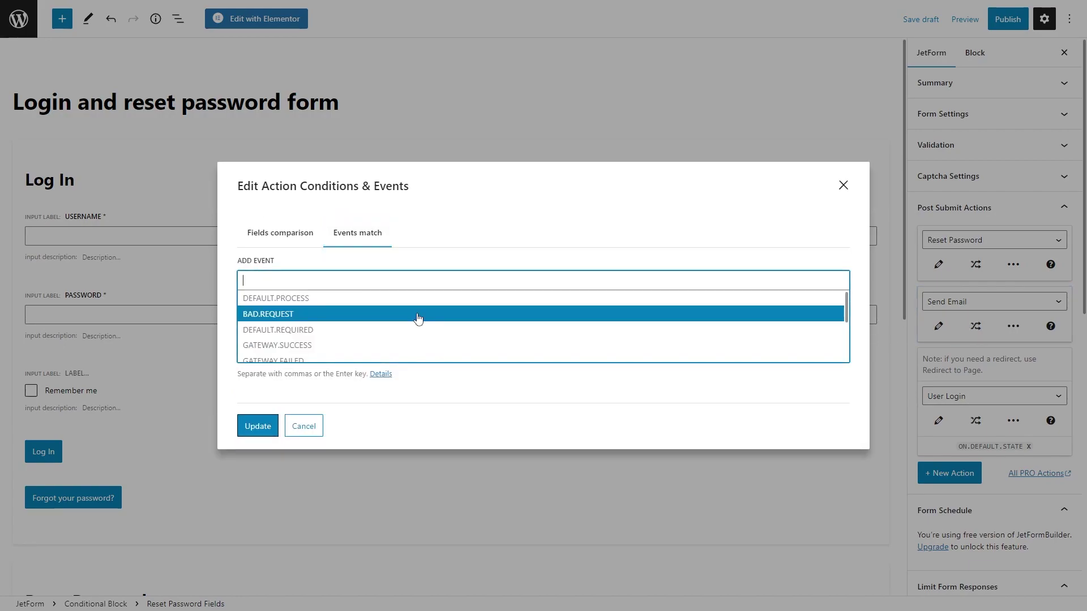
scroll(417, 317, "down", 5)
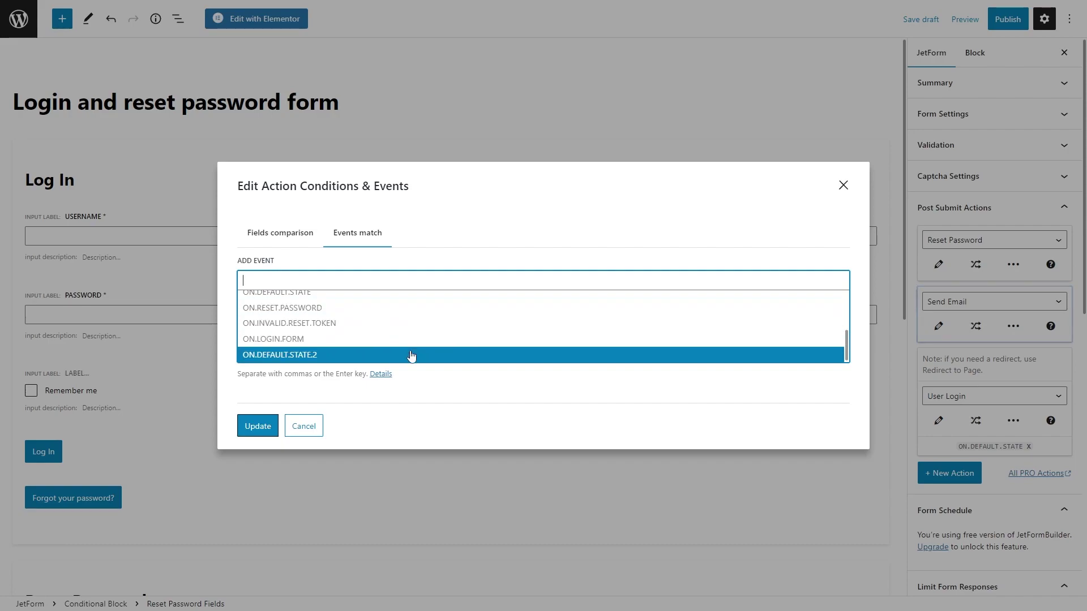
left_click(412, 355)
left_click(409, 397)
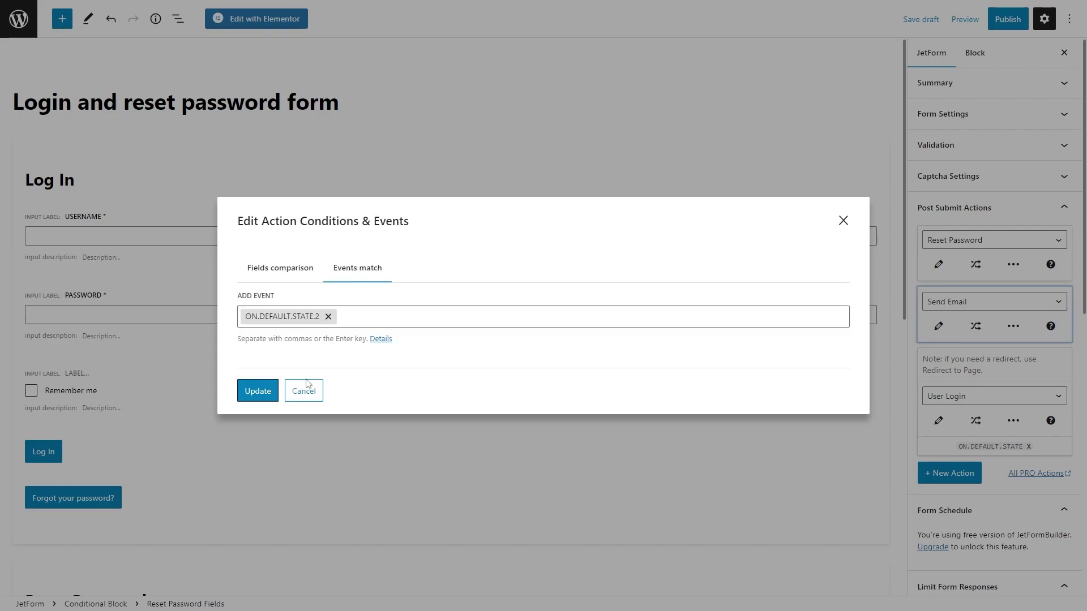
left_click(257, 390)
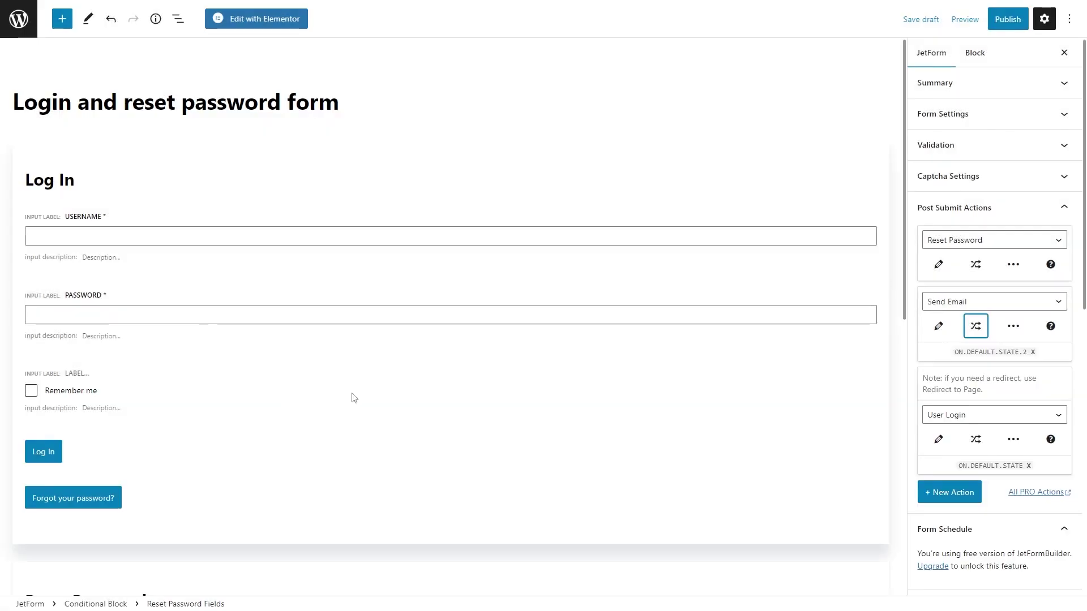
Give the Reset Password action the ON.DEFAULT.STATE.2 and ON.RESET.PASSWORD events
left_click(977, 265)
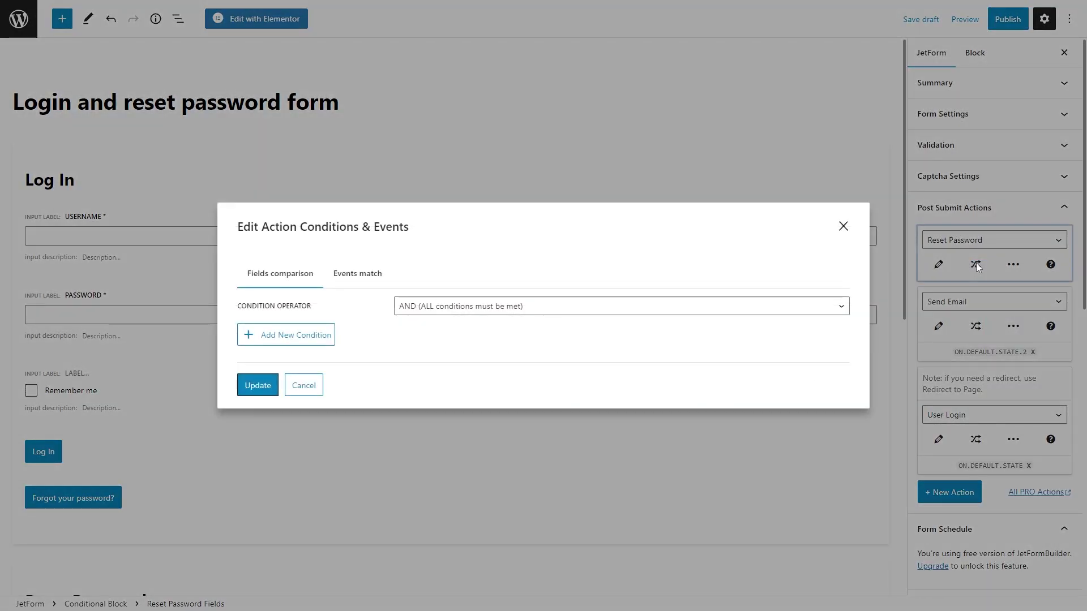
left_click(340, 274)
left_click(364, 316)
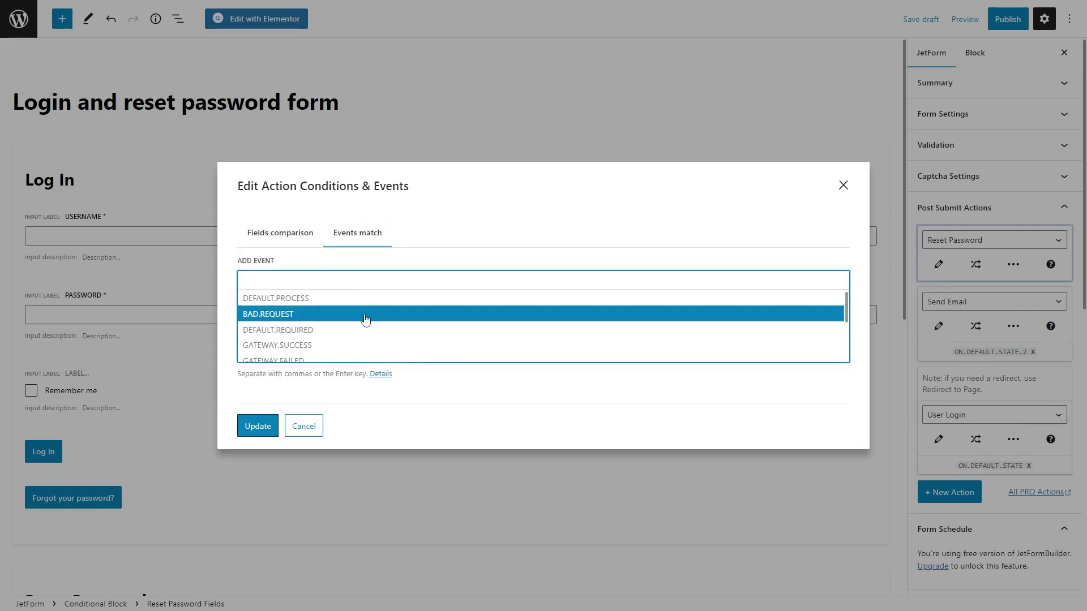
scroll(366, 320, "down", 2)
scroll(367, 334, "down", 2)
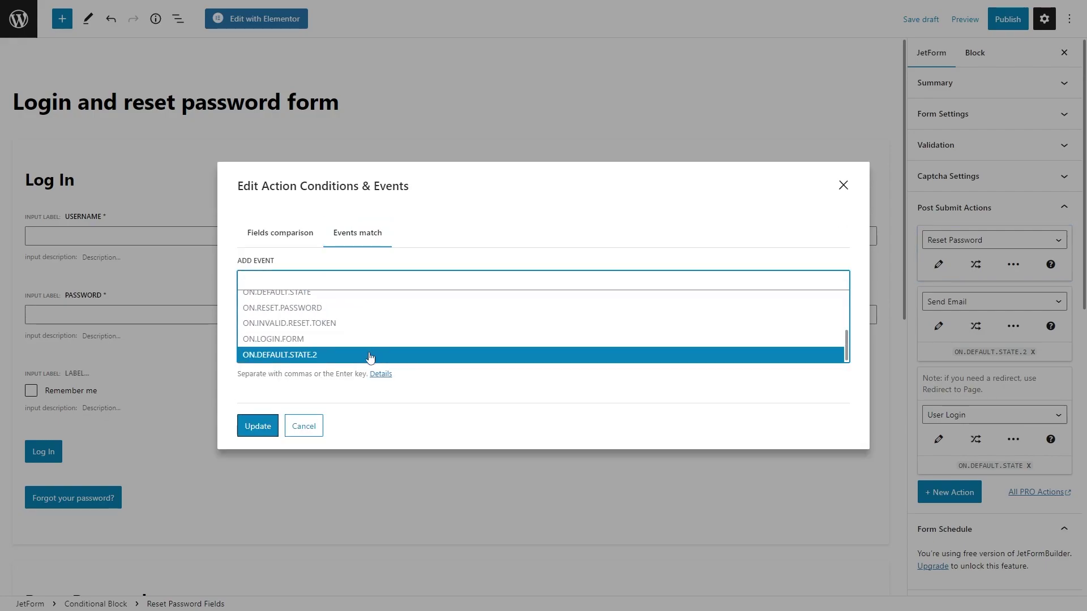
left_click(368, 354)
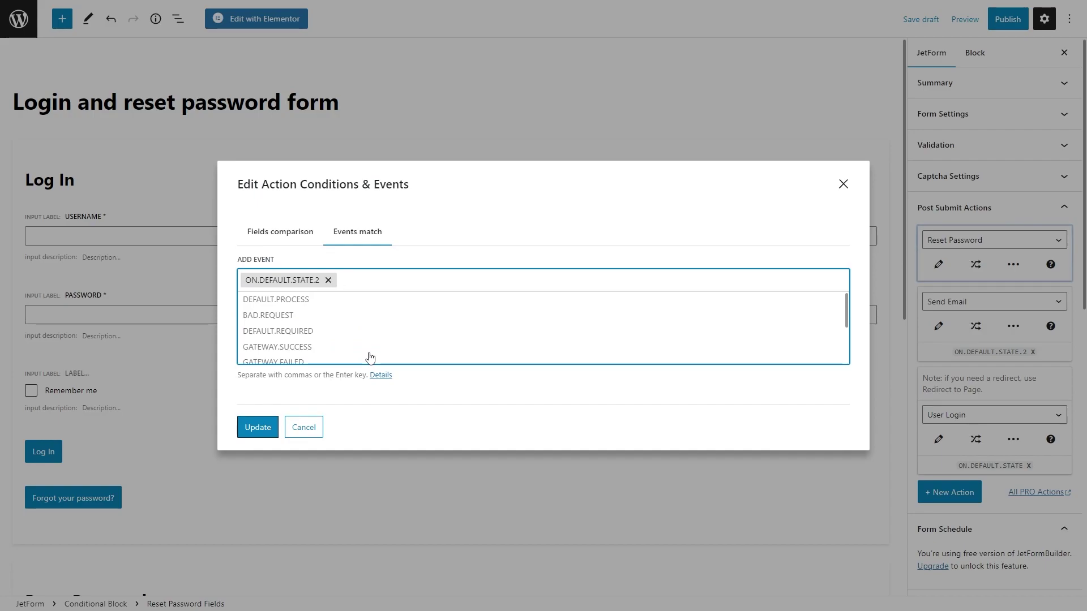
scroll(370, 357, "down", 3)
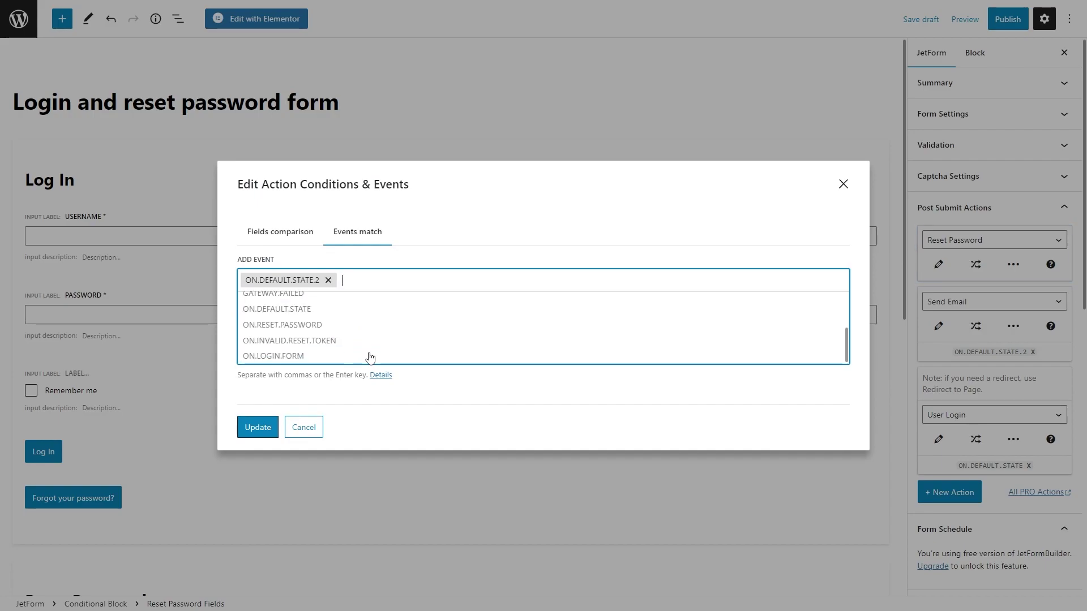
left_click(378, 324)
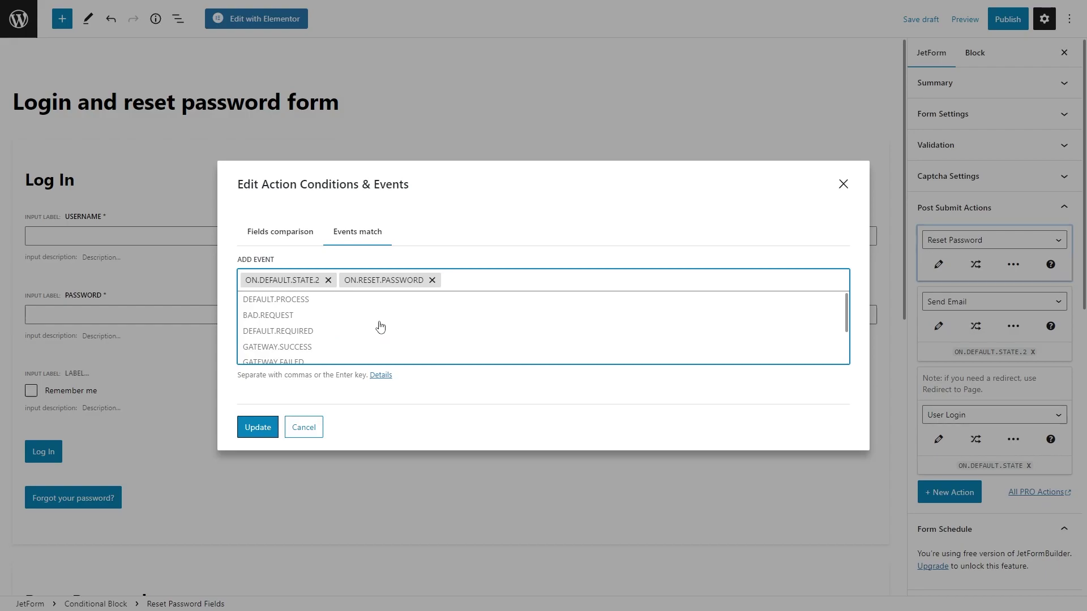
left_click(425, 388)
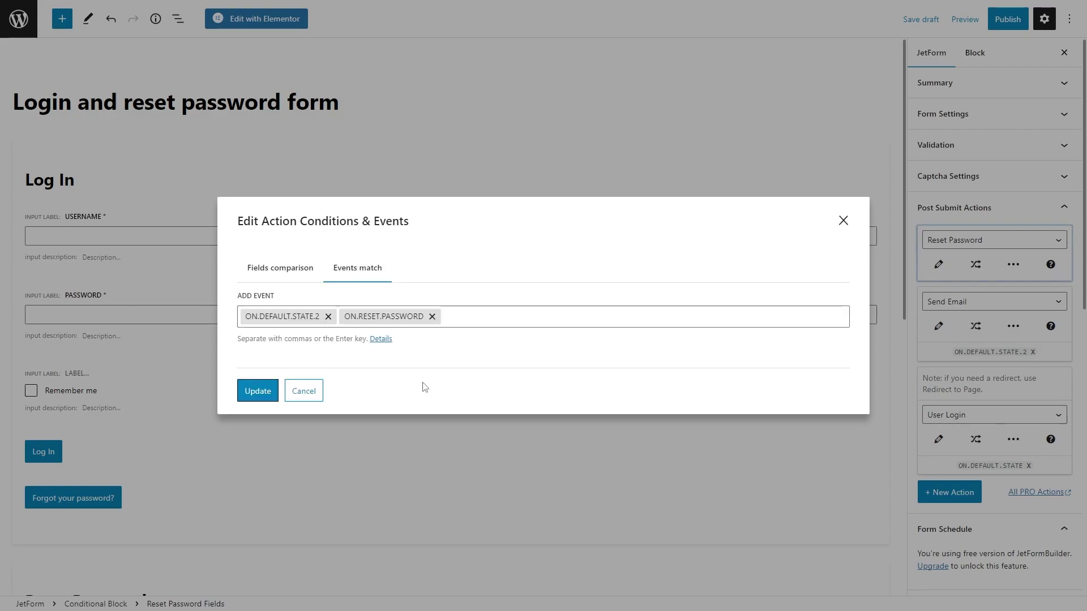
Save the Reset Password event conditions, then add and delete a Redirect to Page action
left_click(260, 391)
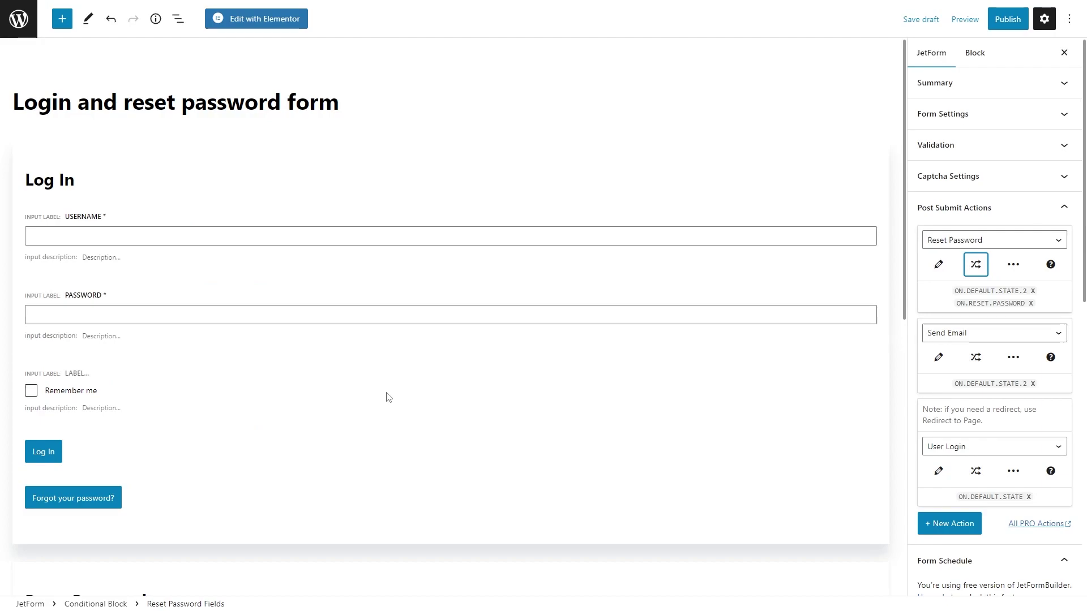
scroll(933, 381, "down", 3)
left_click(949, 354)
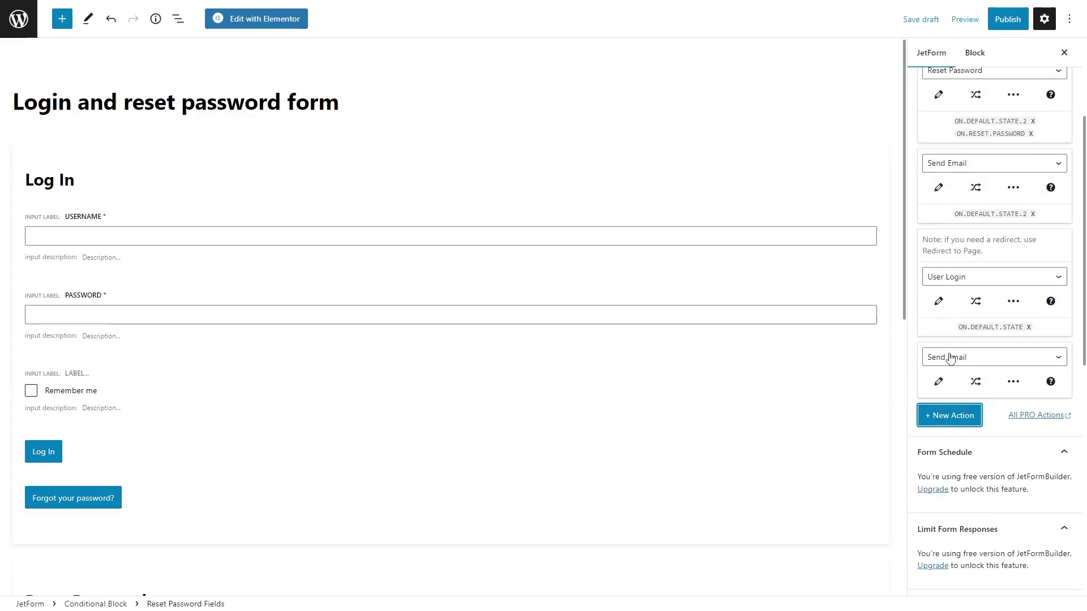
left_click(945, 357)
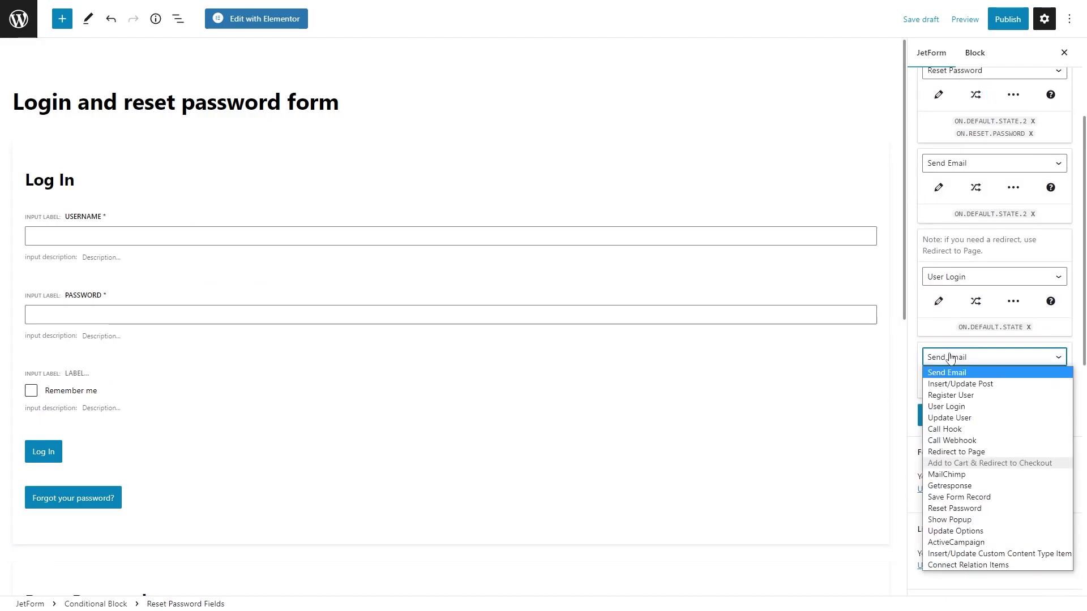
left_click(973, 450)
left_click(939, 382)
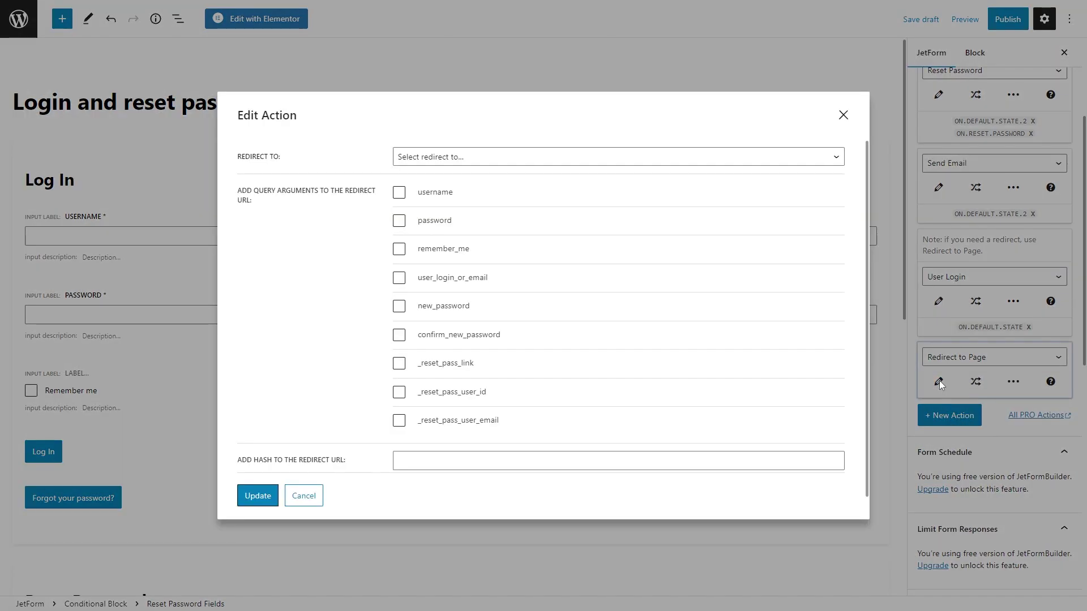
left_click(843, 115)
left_click(1013, 382)
left_click(1042, 462)
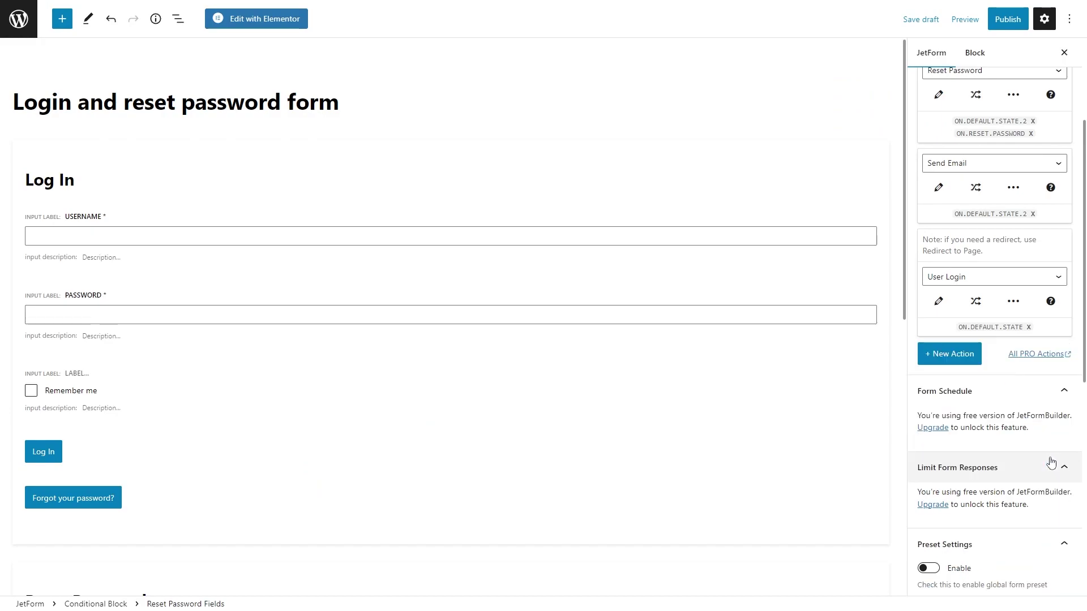
Review the Password field's text input and label block styles, then publish the form
left_click(772, 338)
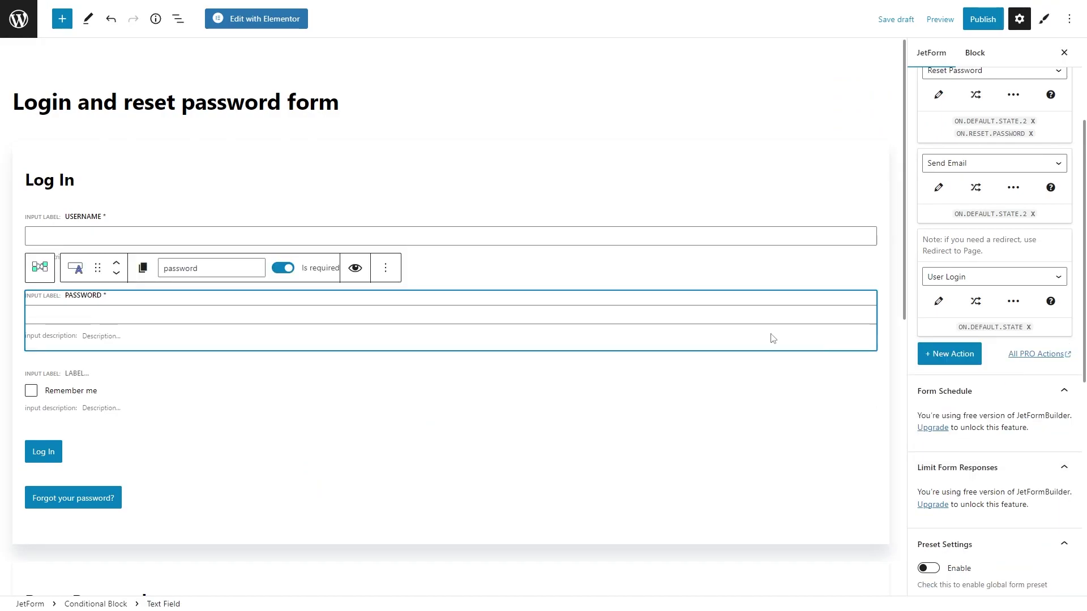
left_click(1045, 18)
left_click(1044, 81)
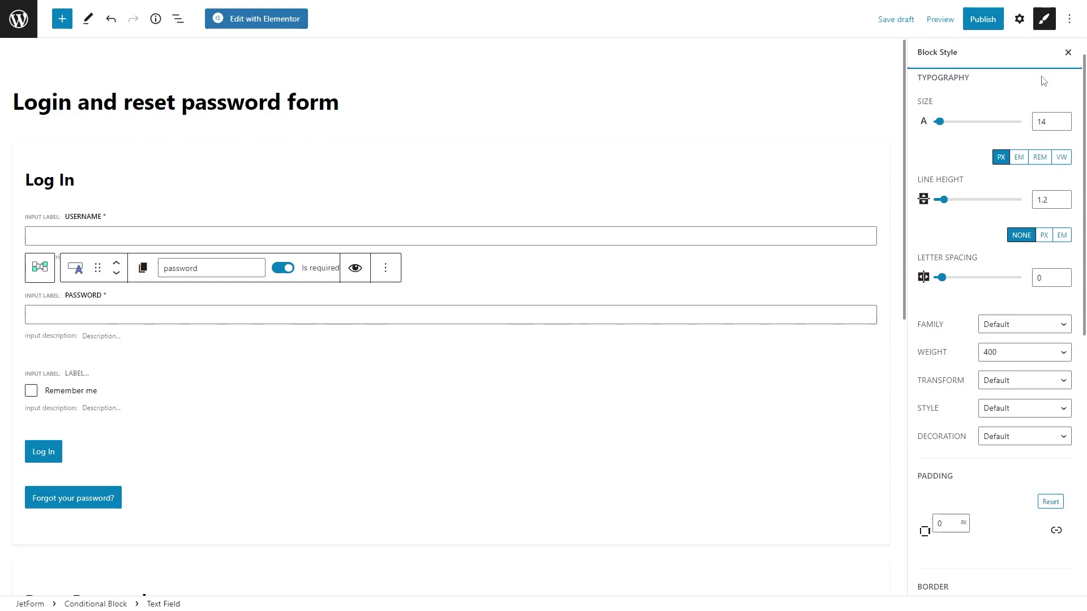
scroll(1044, 81, "up", 1)
left_click(1043, 83)
left_click(1038, 150)
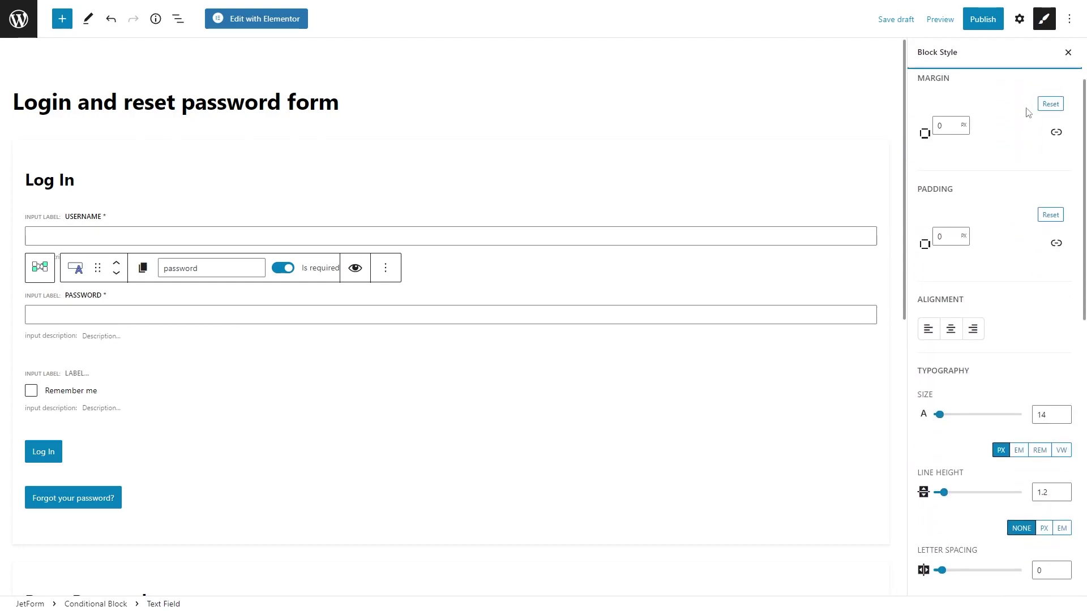
left_click(994, 18)
left_click(994, 19)
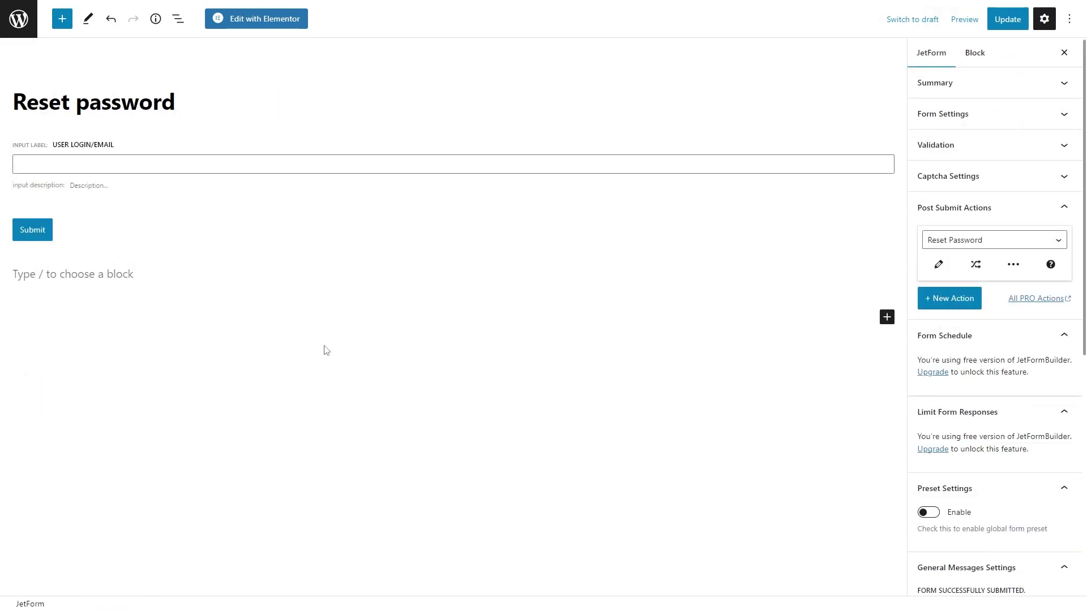
left_click(396, 187)
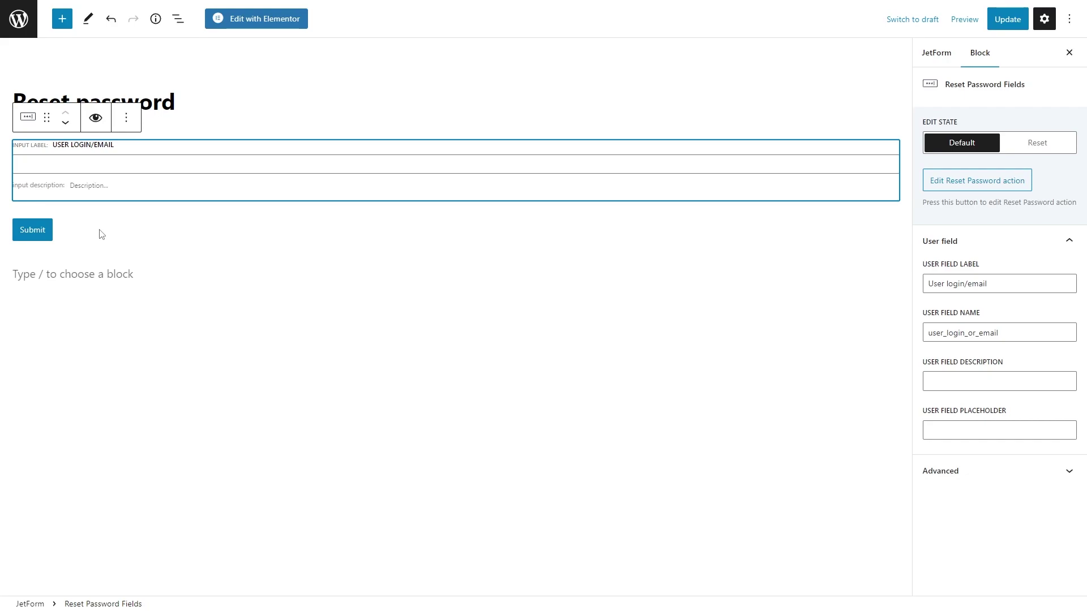
left_click(935, 57)
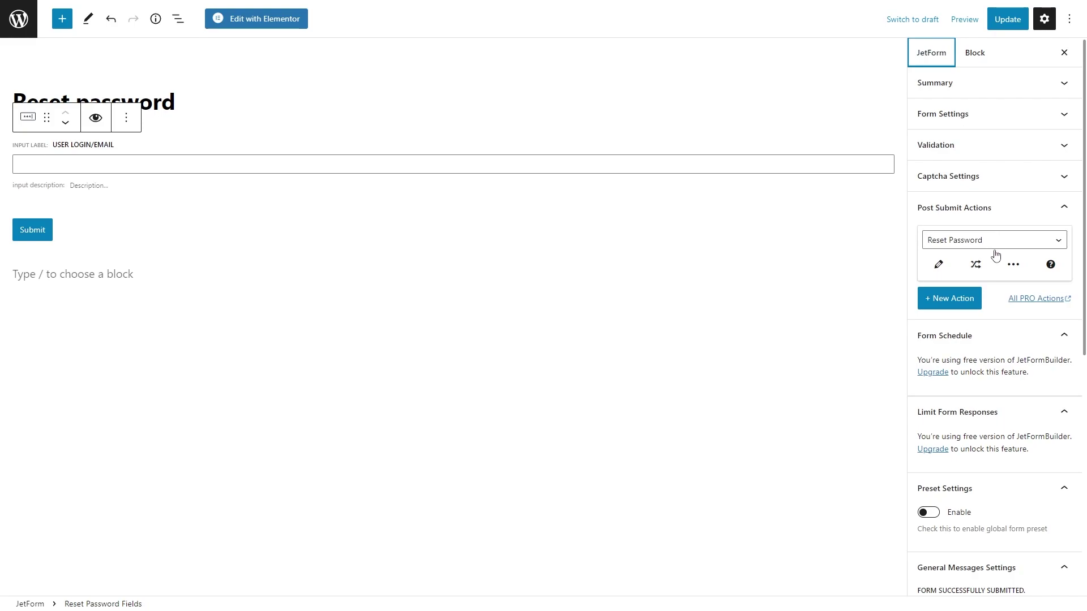
left_click(978, 267)
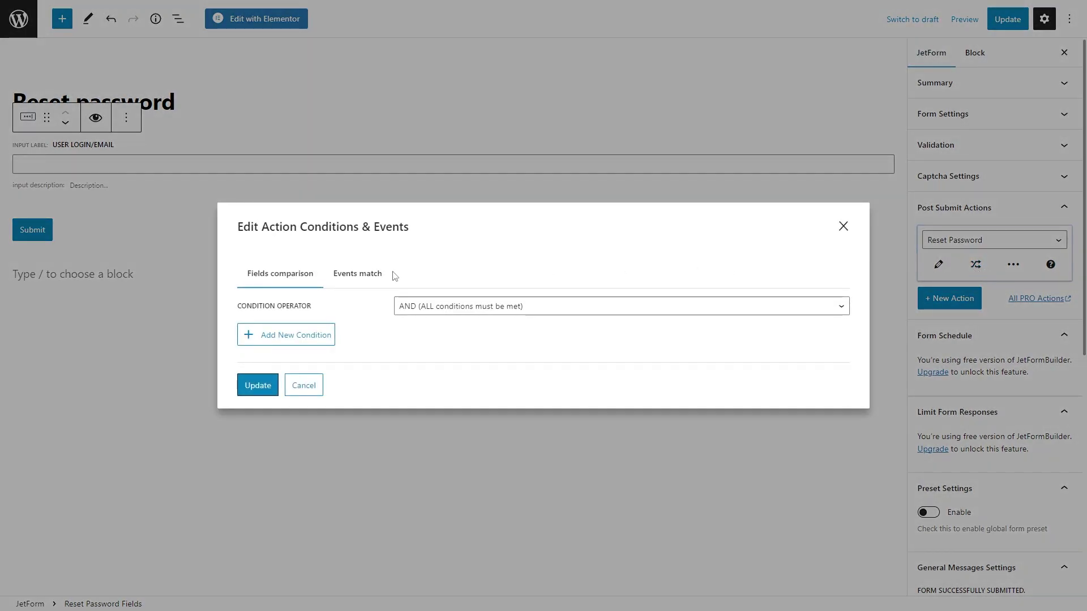
left_click(377, 275)
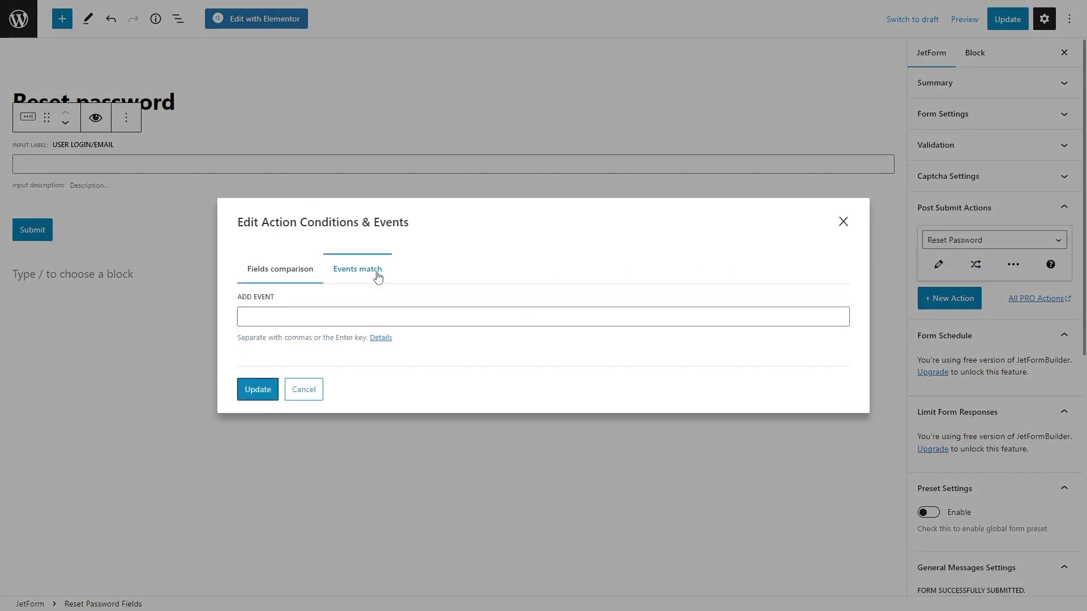
left_click(844, 224)
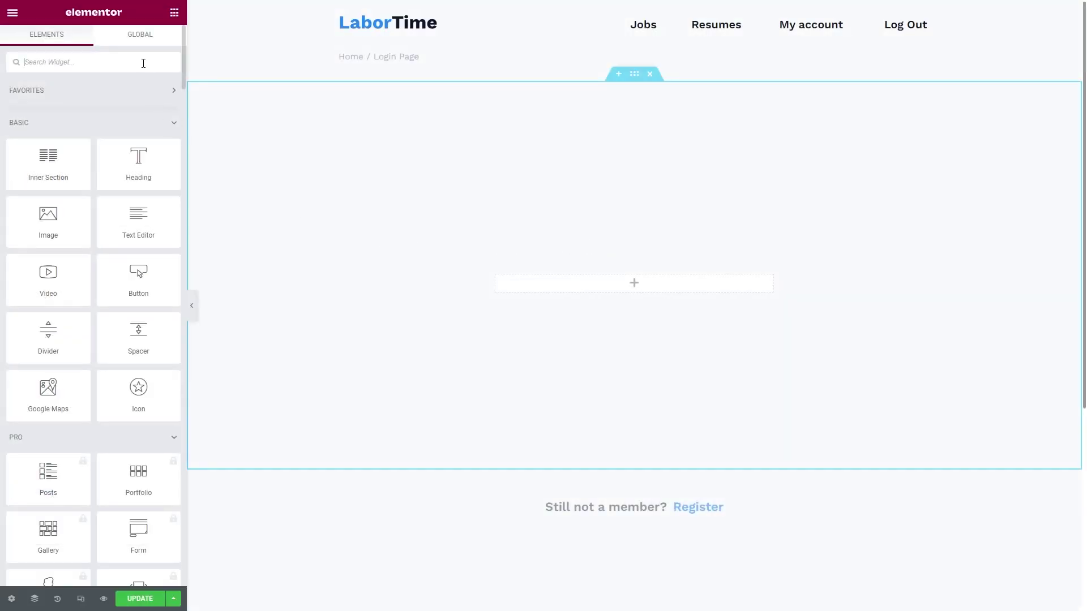
Add a JetForm widget to the empty section showing the 'Login and reset password' form
type("jetform")
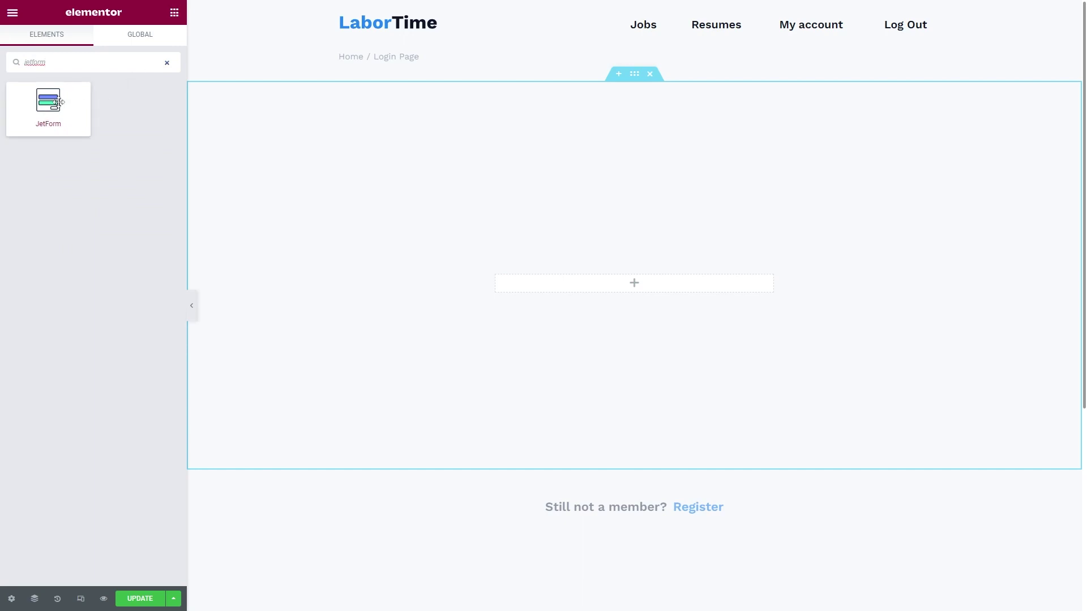
left_click_drag(48, 101, 620, 283)
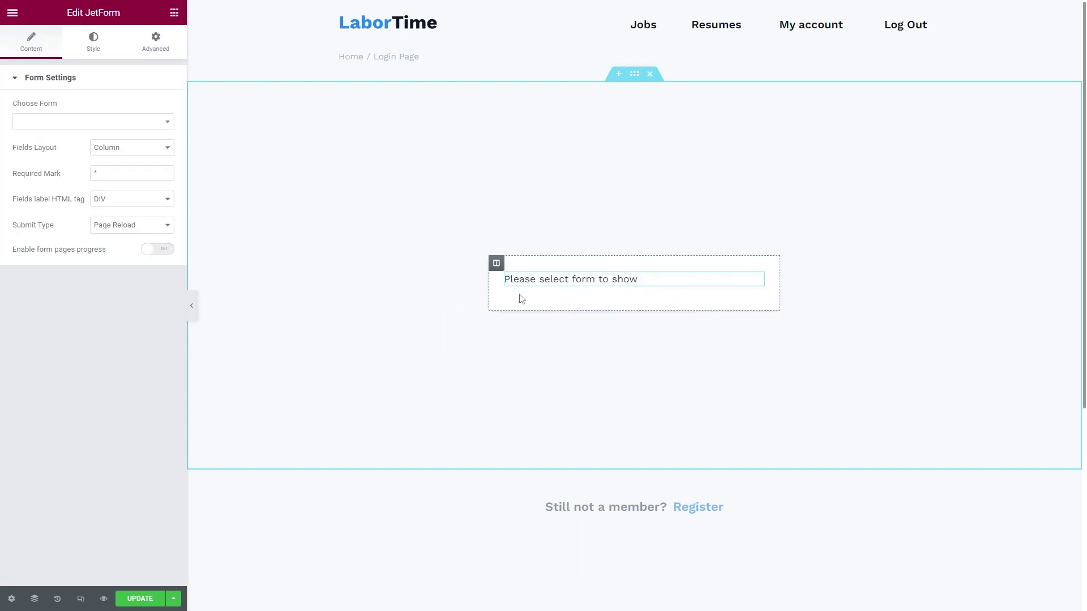
left_click(125, 122)
scroll(125, 204, "down", 5)
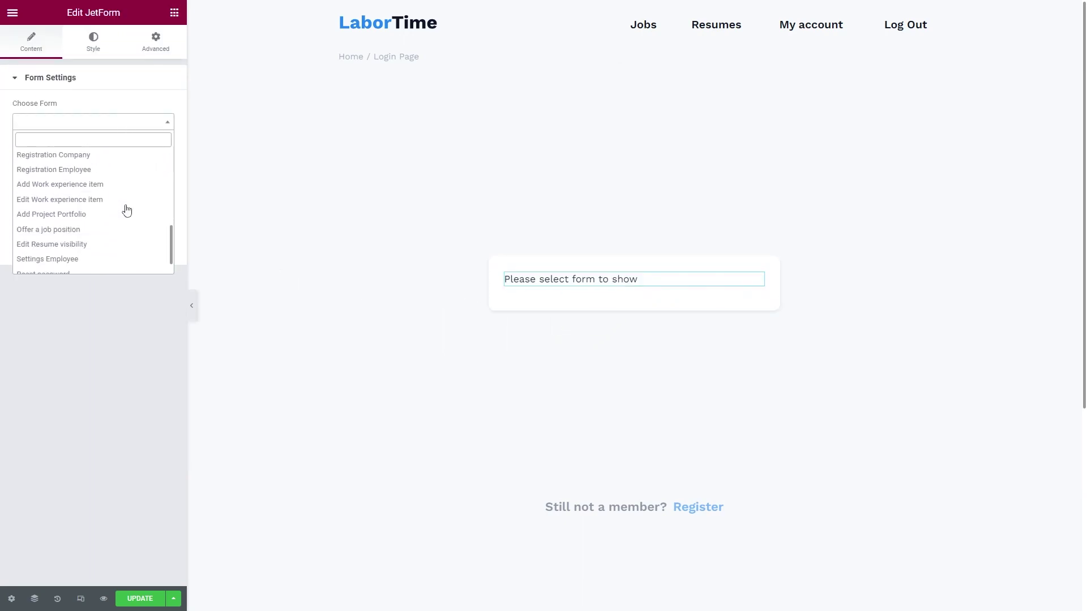
left_click(135, 265)
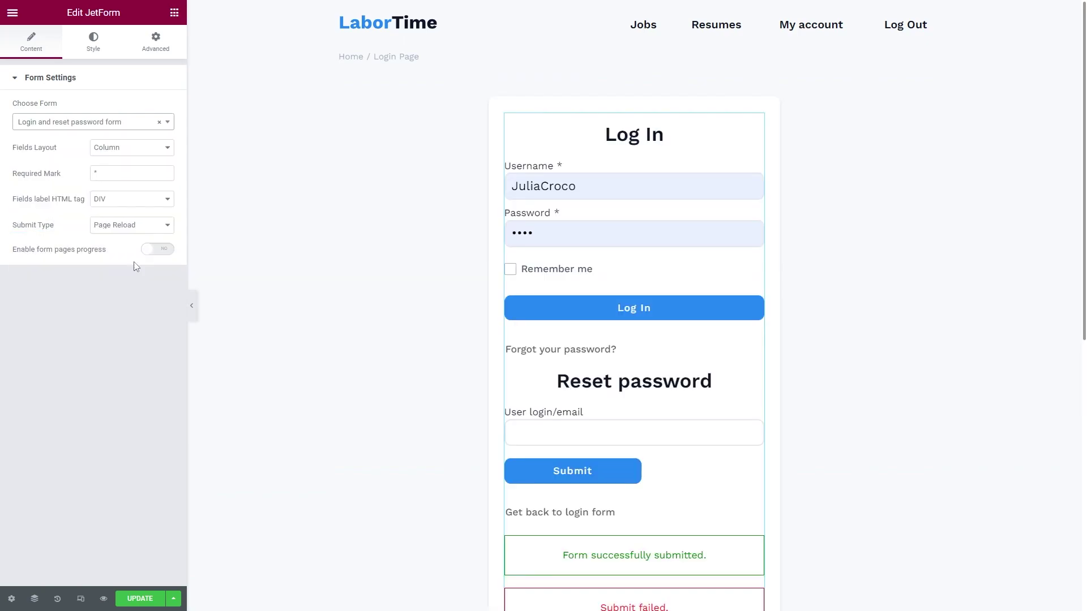
Give the form labels a separate bottom margin of 10
left_click(94, 46)
left_click(85, 195)
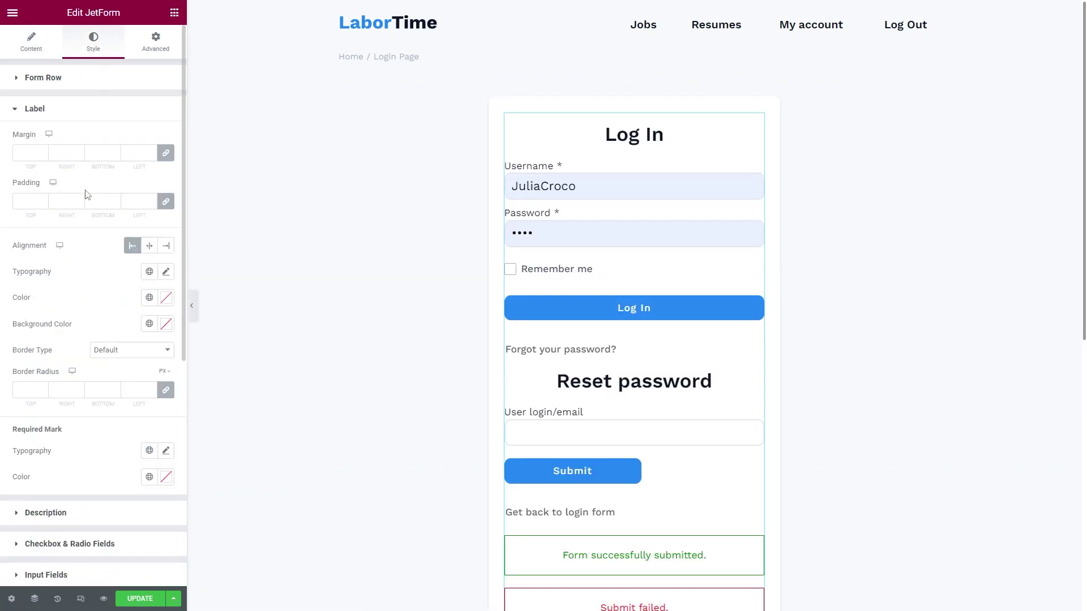
left_click(166, 153)
left_click(97, 153)
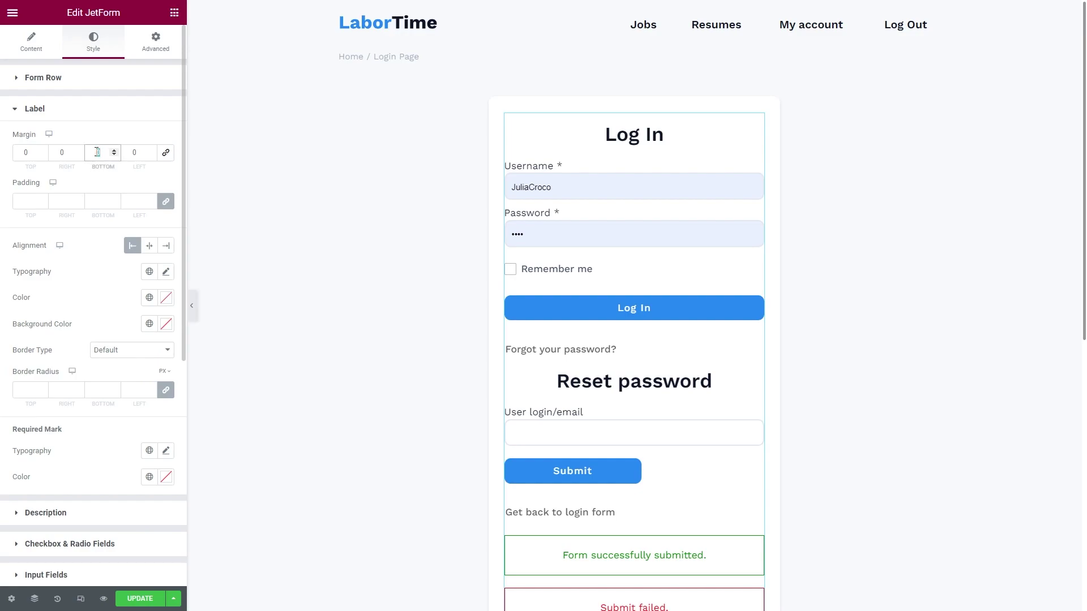
type("10")
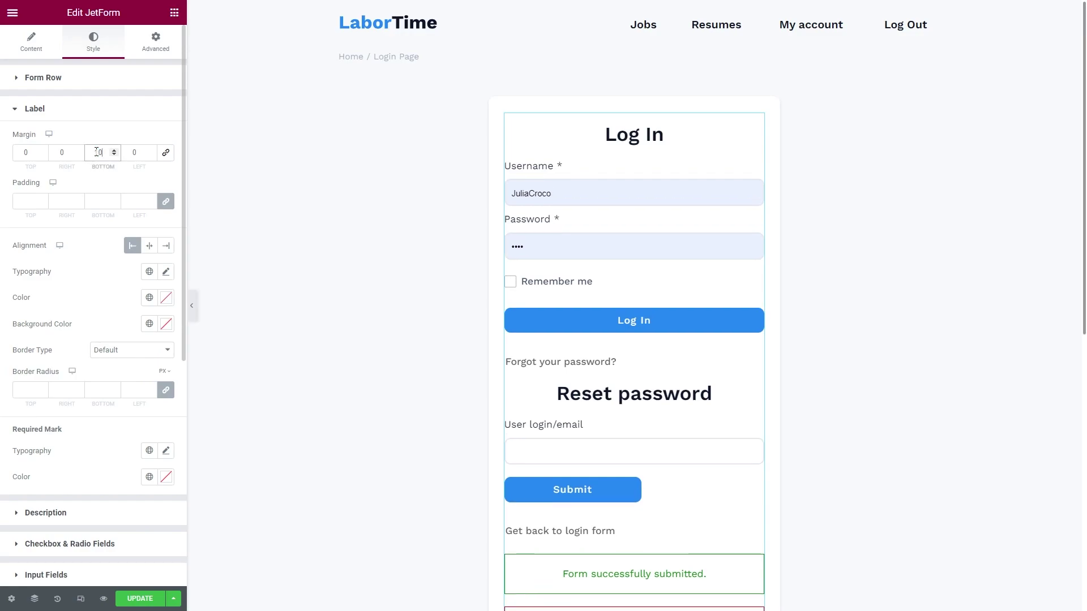
Set checkbox control size to 11 with a 3 px border radius and update the page
left_click(97, 109)
left_click(117, 171)
left_click(18, 307)
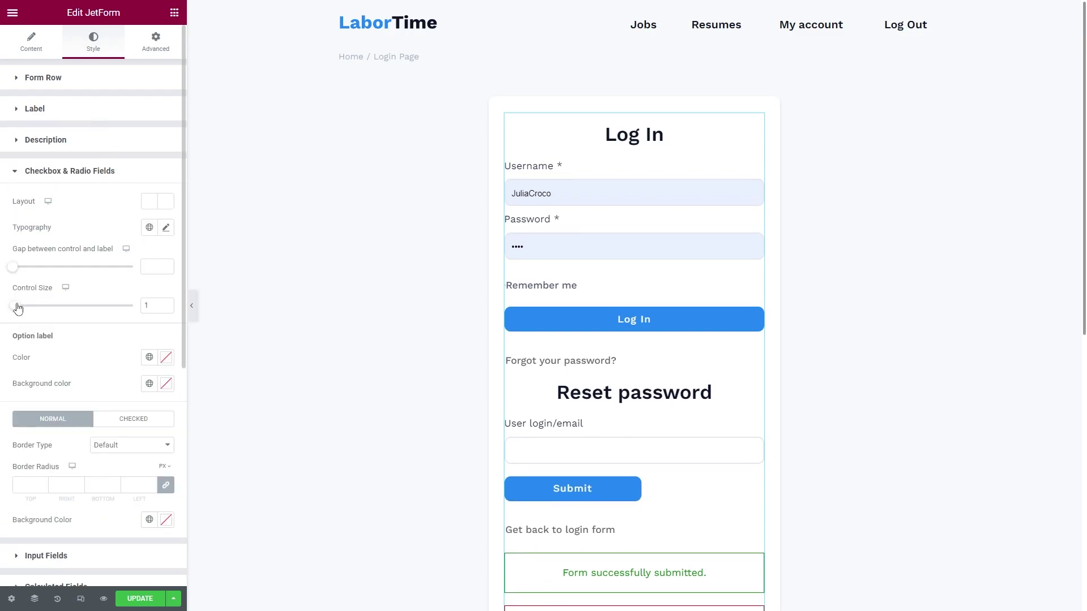
left_click_drag(18, 306, 41, 307)
scroll(40, 307, "down", 1)
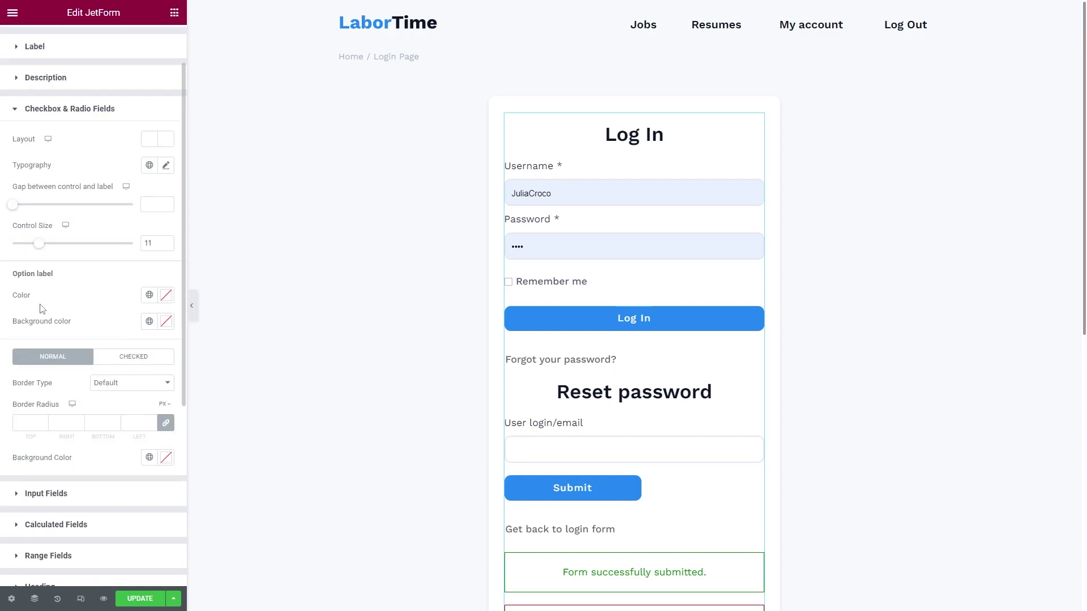
left_click(143, 421)
left_click(139, 599)
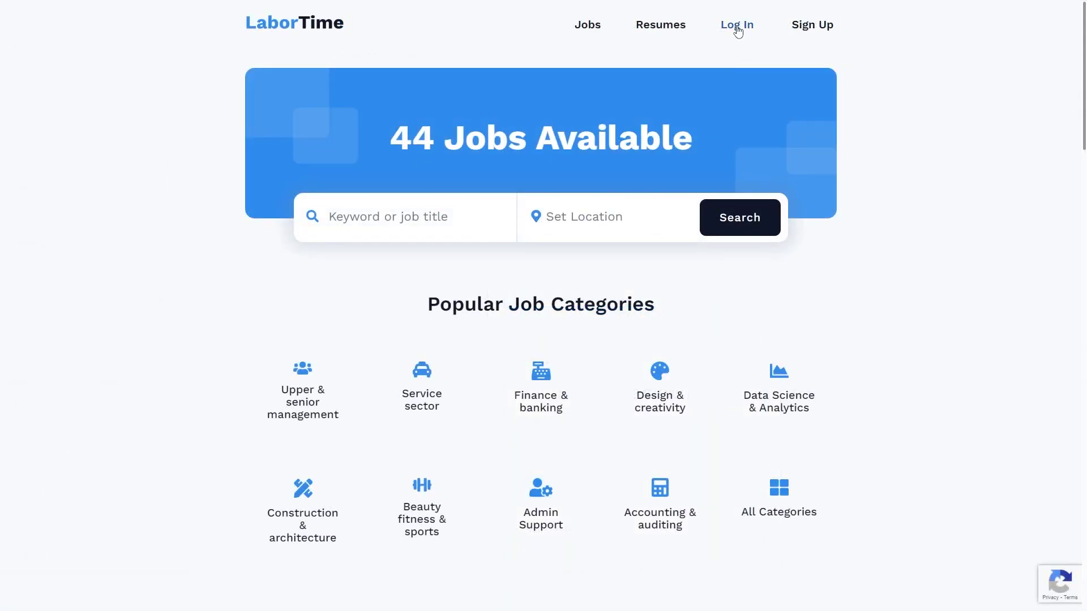
Log in with the saved credentials, view the My account page, and log out
left_click(738, 25)
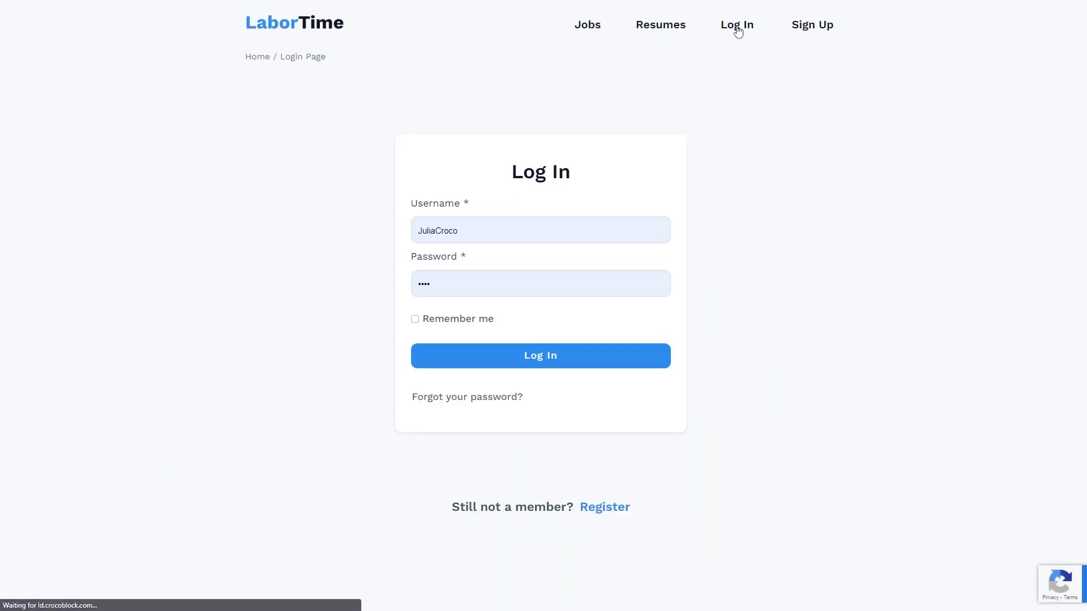
left_click(476, 324)
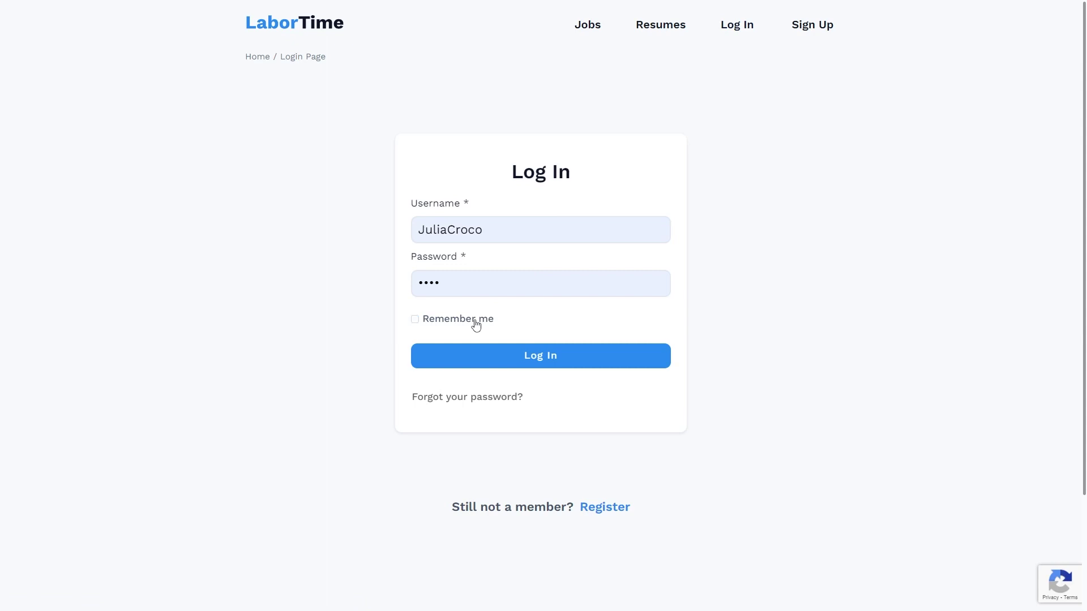
left_click(588, 363)
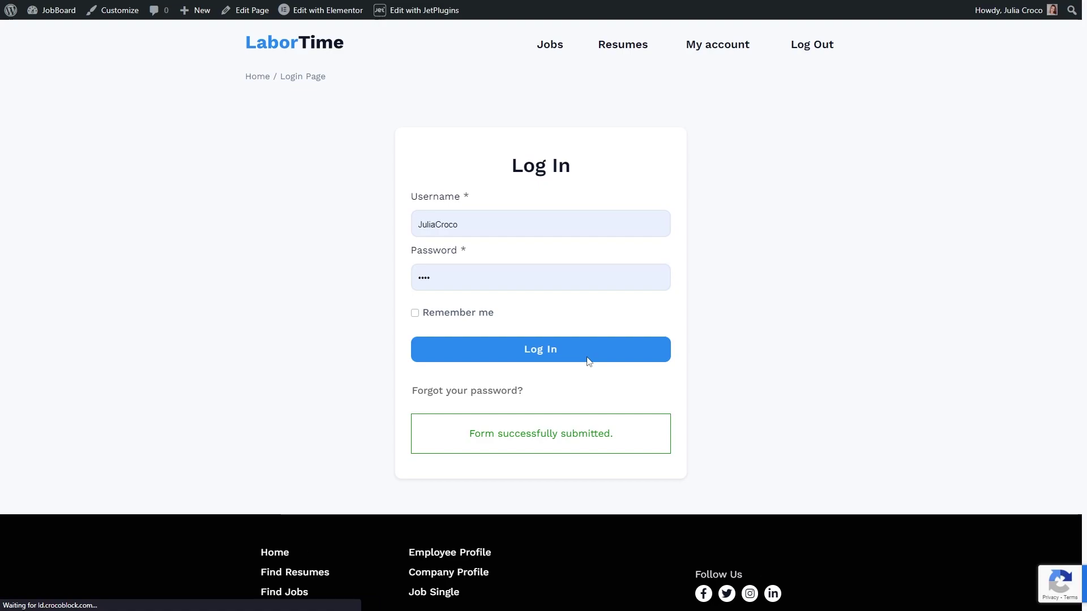
left_click(744, 48)
scroll(755, 114, "down", 2)
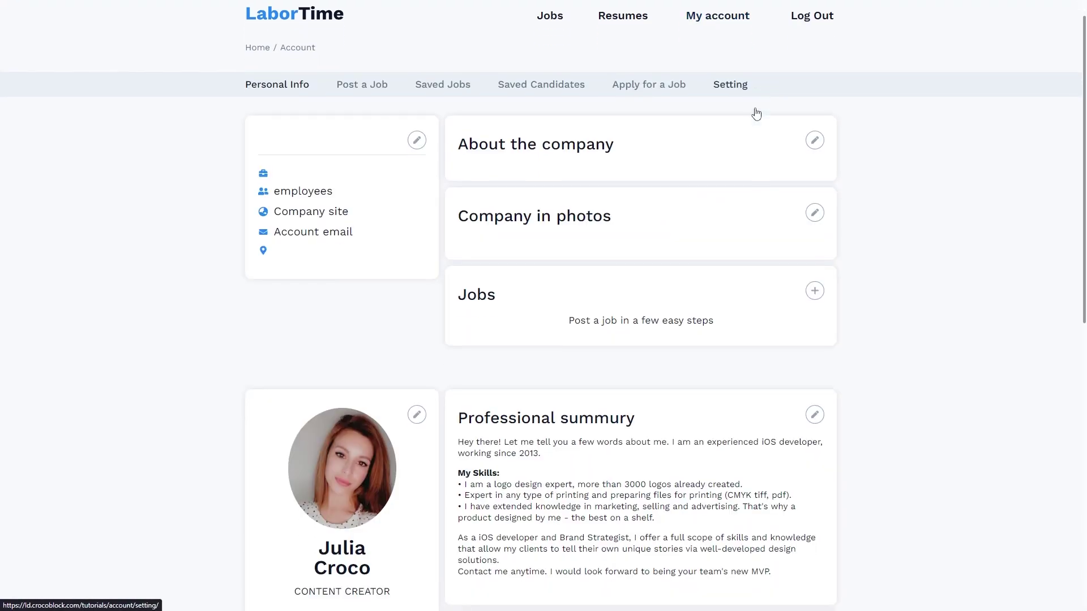
scroll(755, 110, "up", 2)
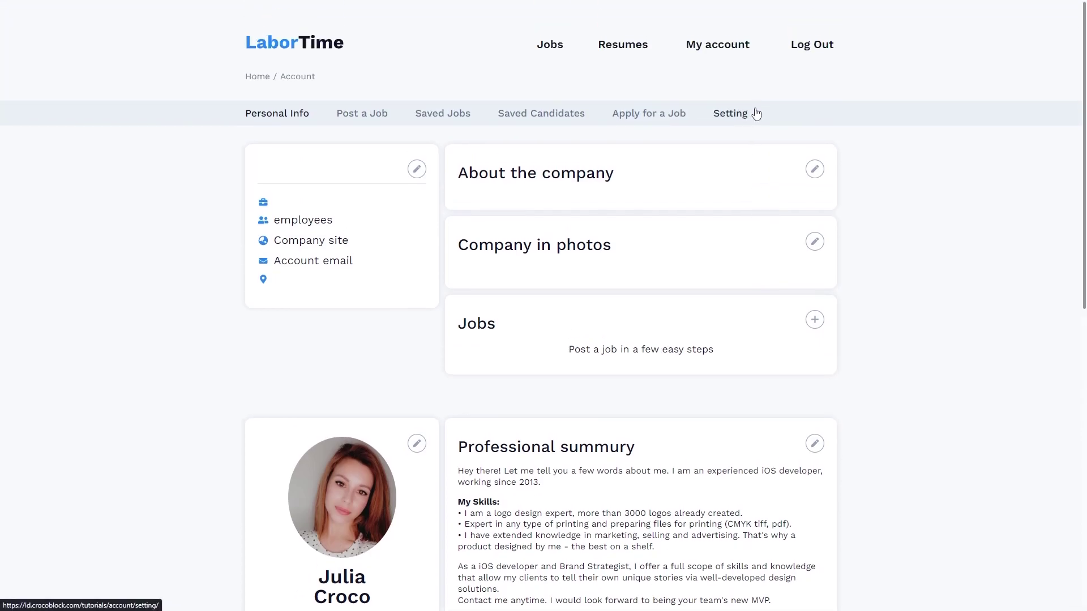
left_click(826, 48)
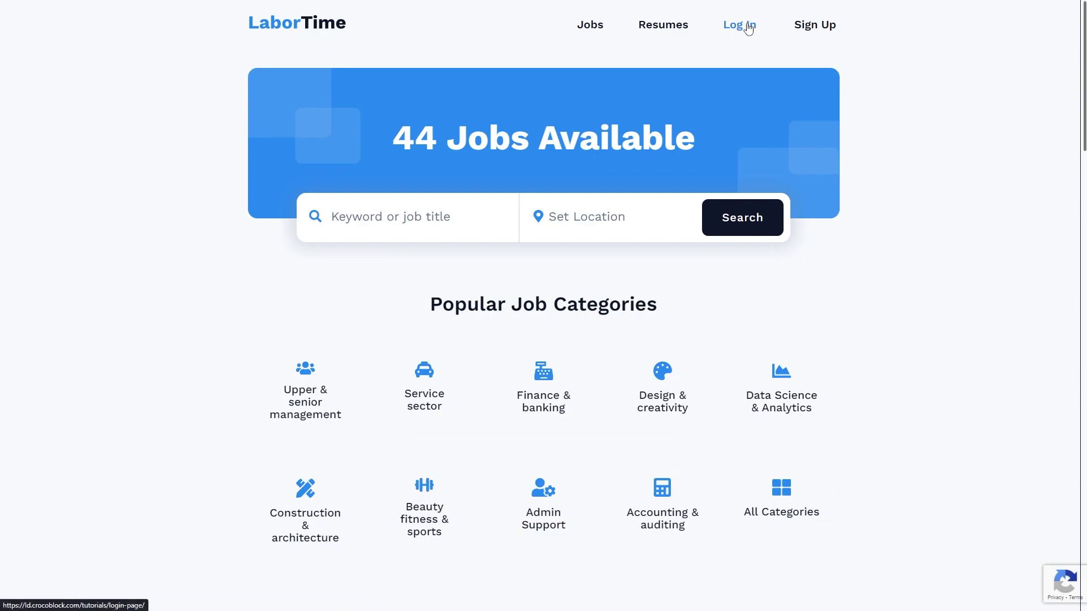
Open 'Forgot your password?' and submit a reset request for the account's e-mail address
left_click(754, 26)
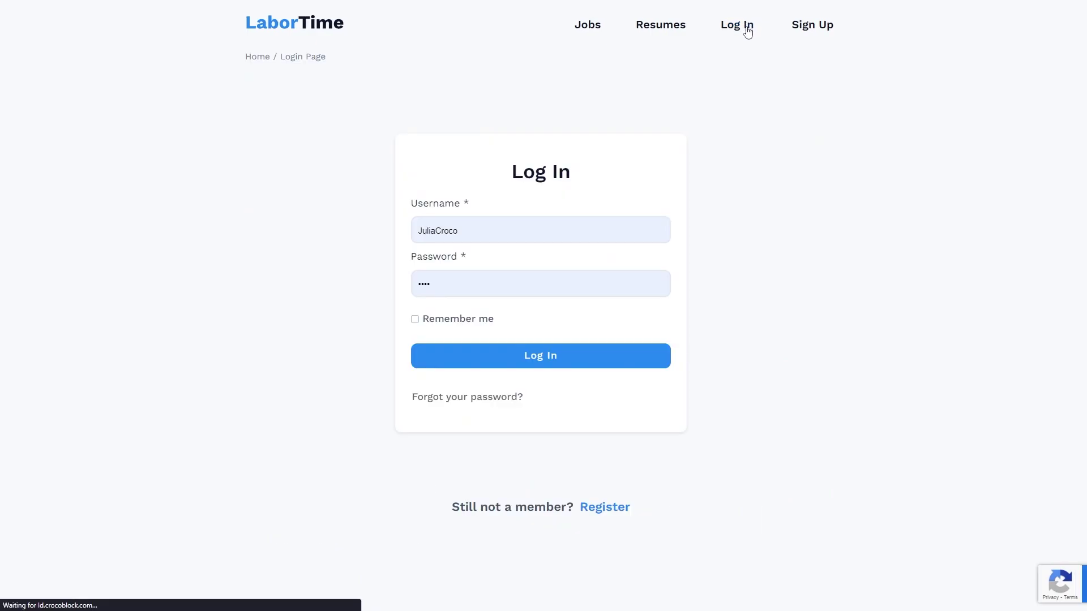
left_click(505, 400)
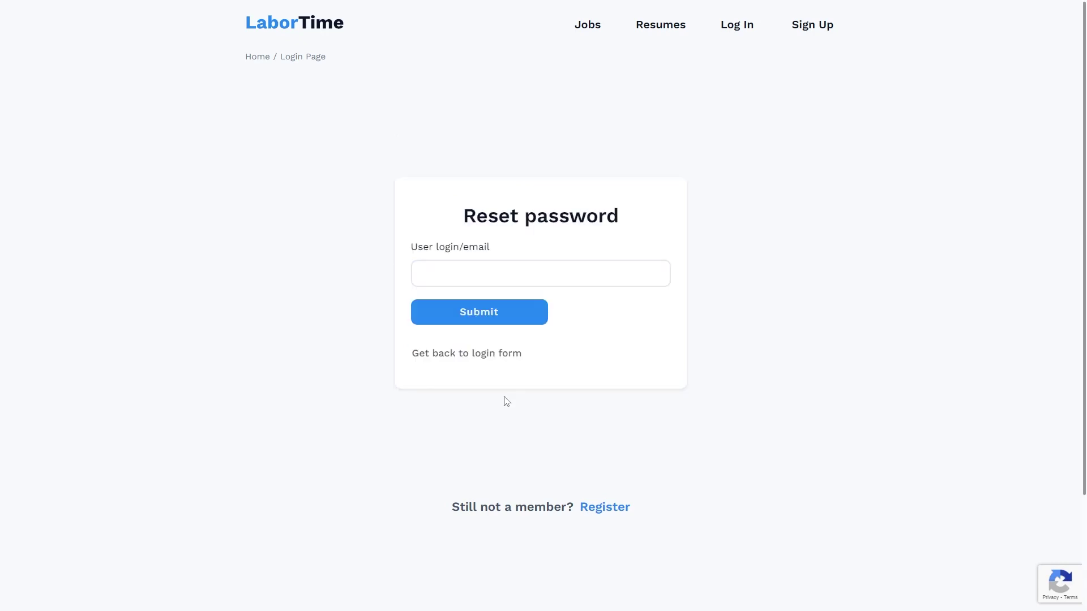
left_click(508, 358)
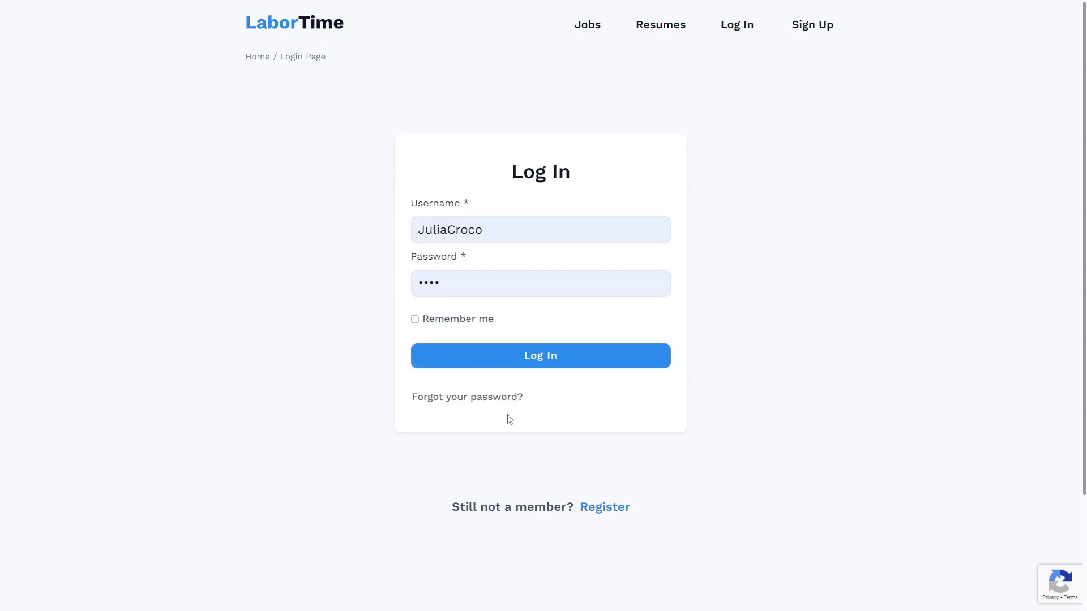
left_click(506, 399)
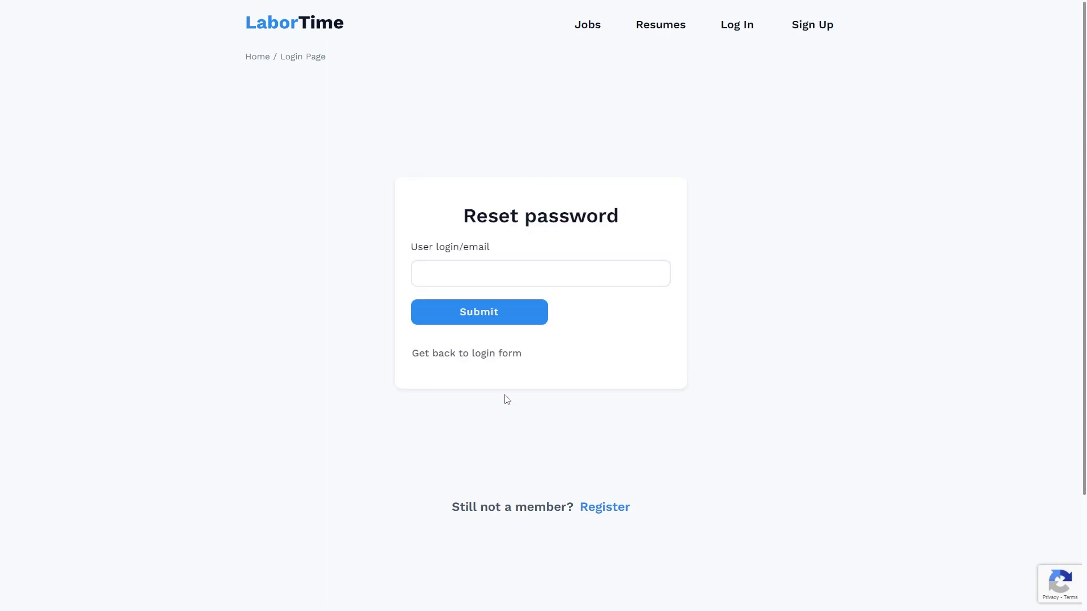
left_click(499, 269)
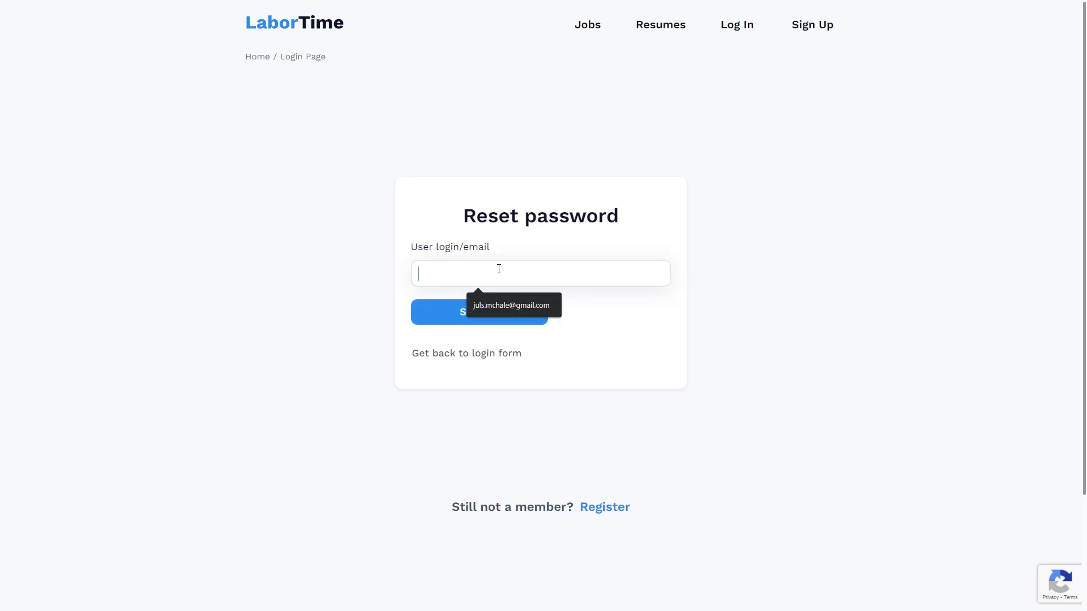
left_click(511, 305)
left_click(483, 317)
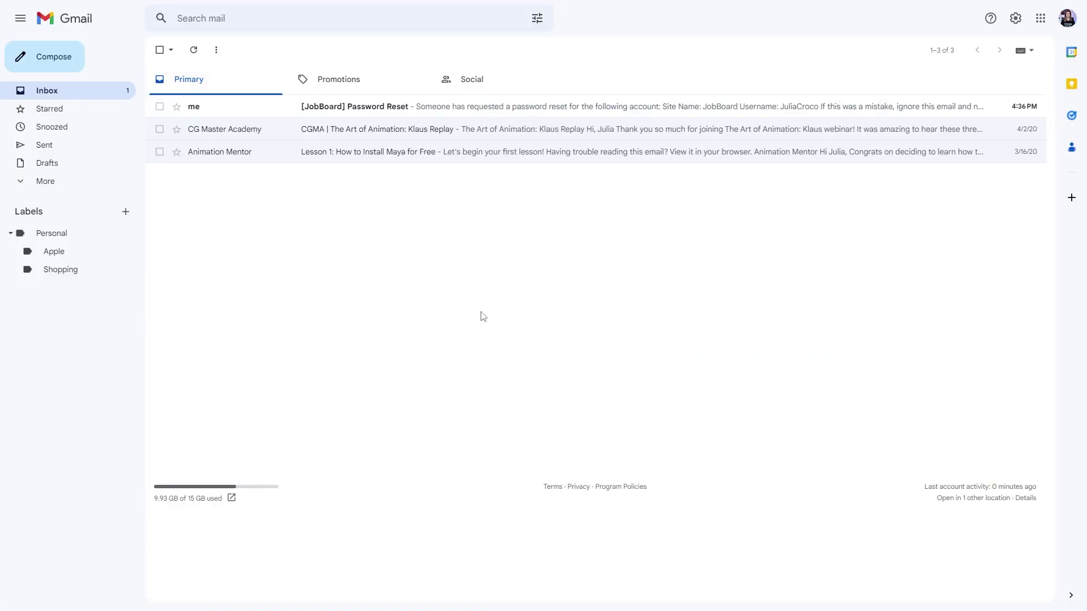
Open the '[JobBoard] Password Reset' e-mail and follow the reset URL in its body
left_click(525, 107)
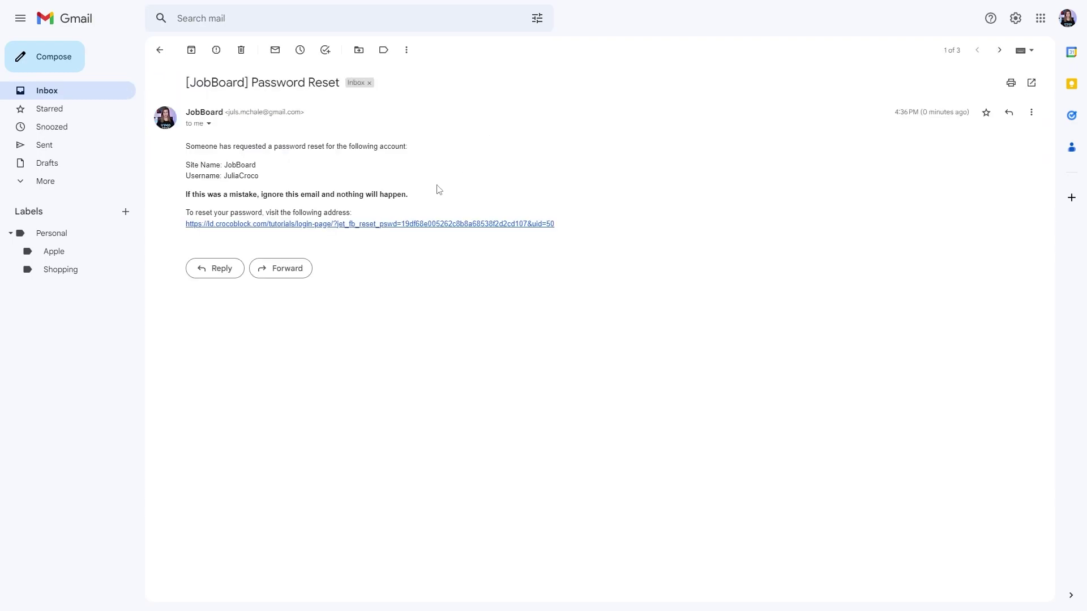
left_click(409, 225)
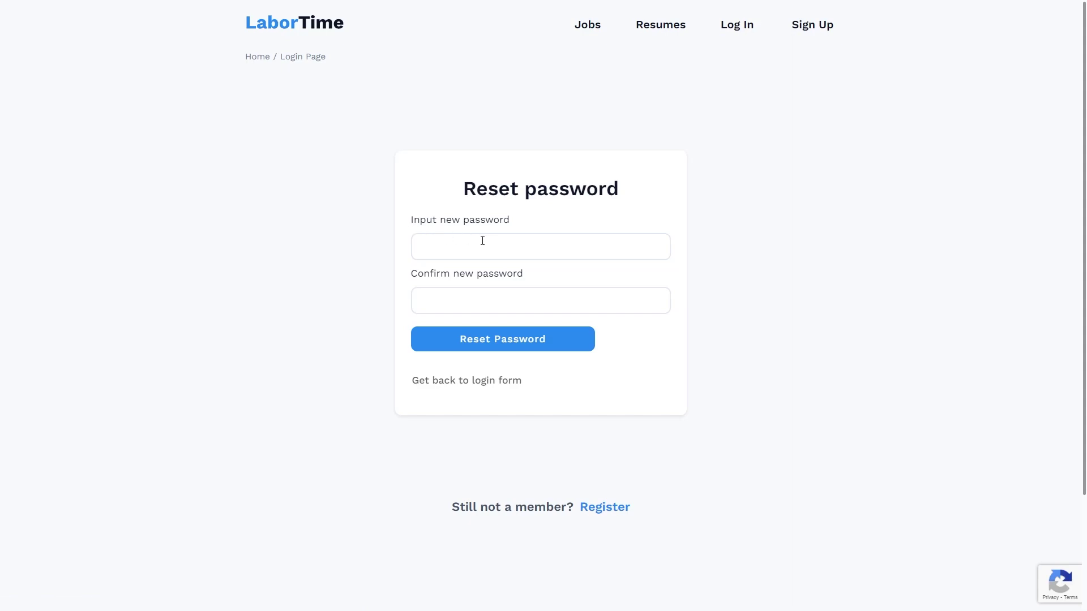
Enter and confirm the new account password, then save it with Reset Password
left_click(515, 246)
type("•••")
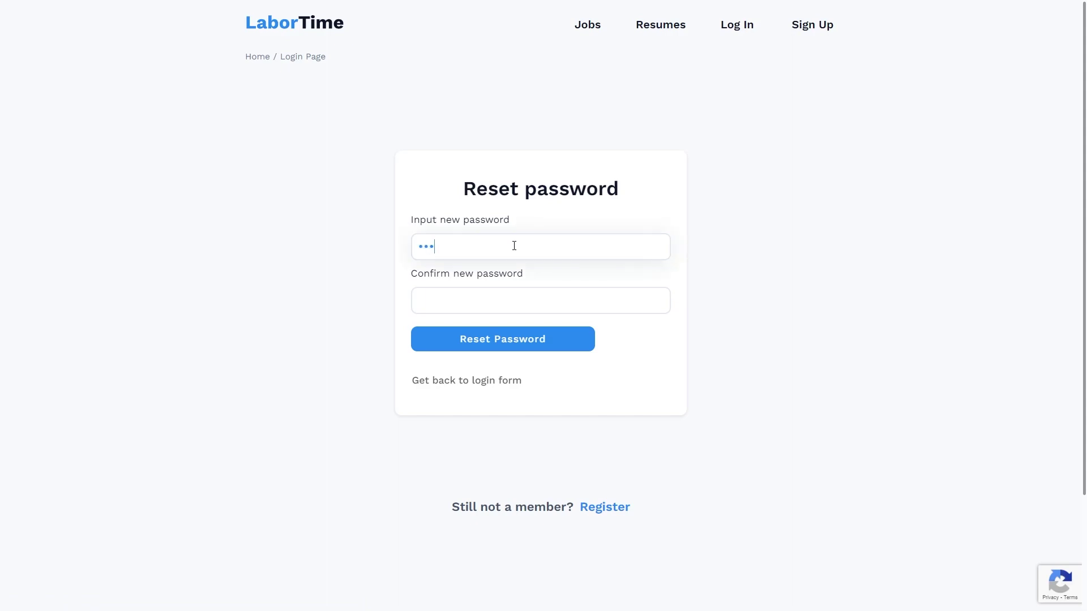
left_click(516, 297)
type("••••")
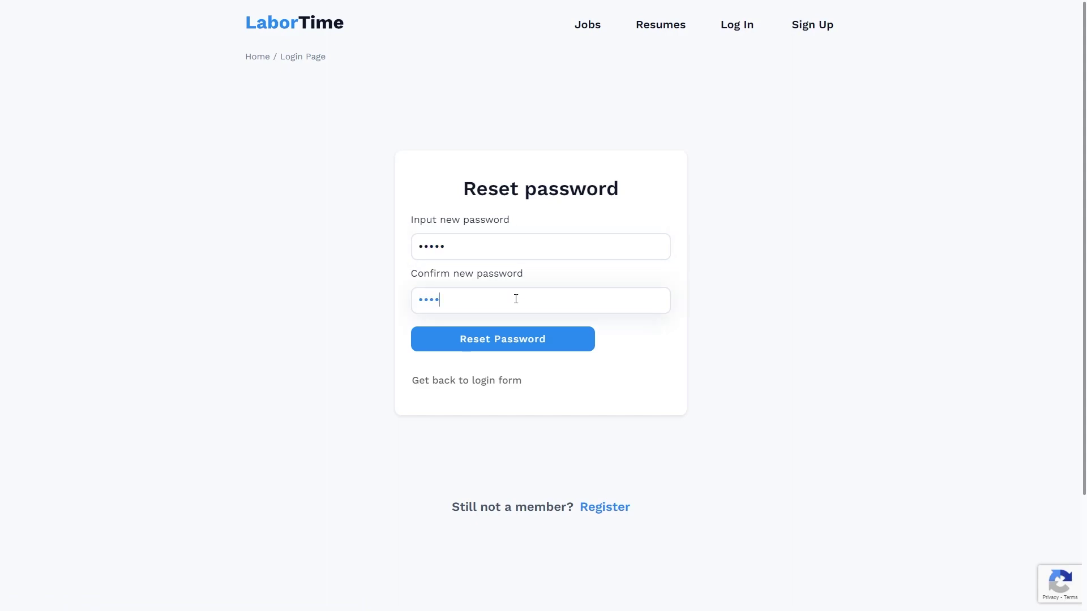
left_click(511, 345)
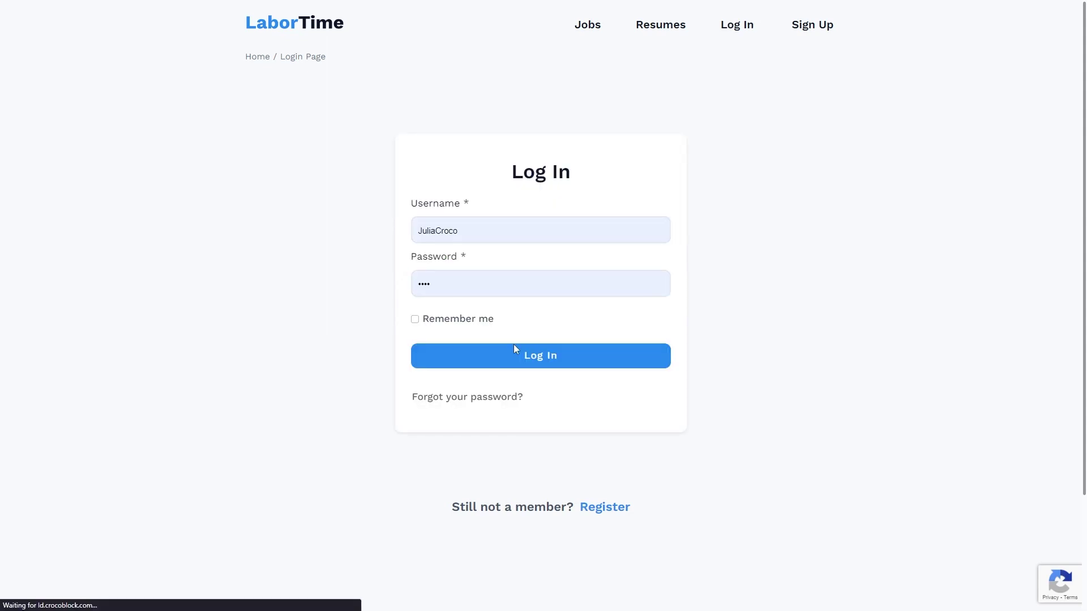
Log in with the new password, ticking Remember me
left_click(417, 283)
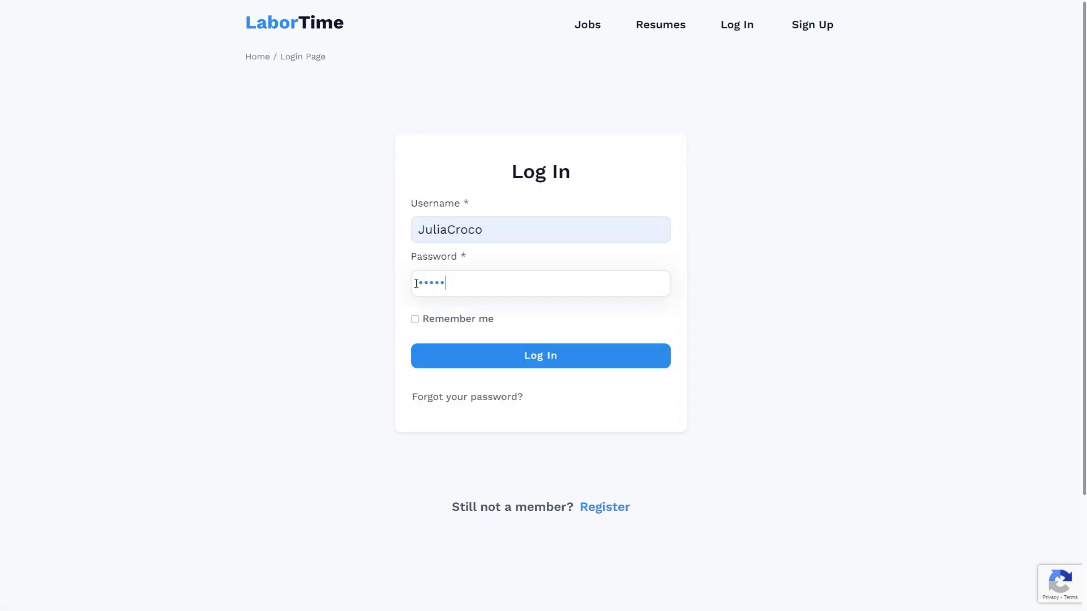
left_click(460, 318)
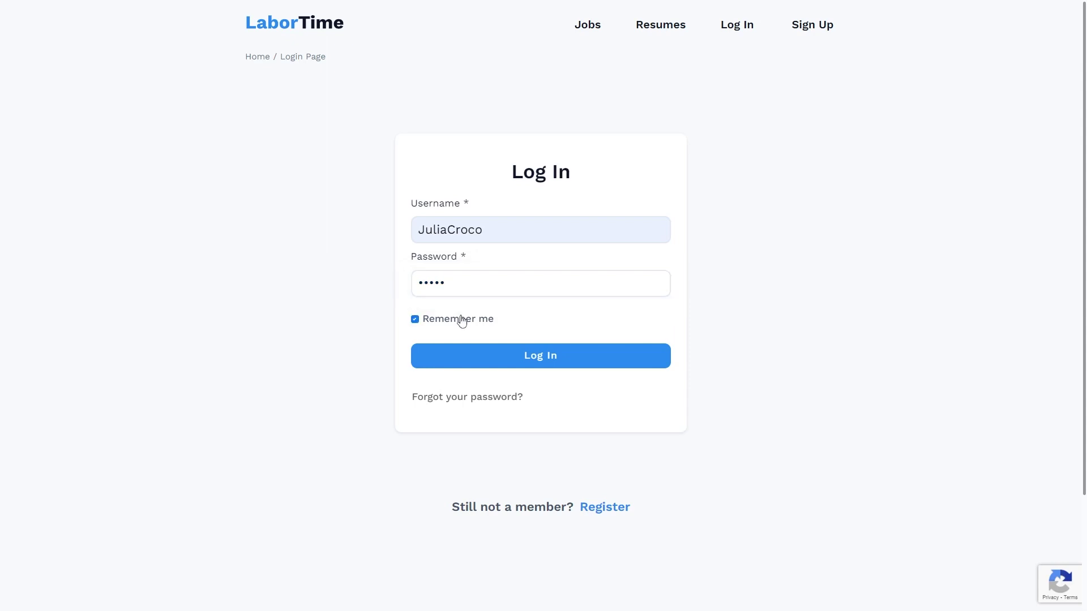
left_click(545, 360)
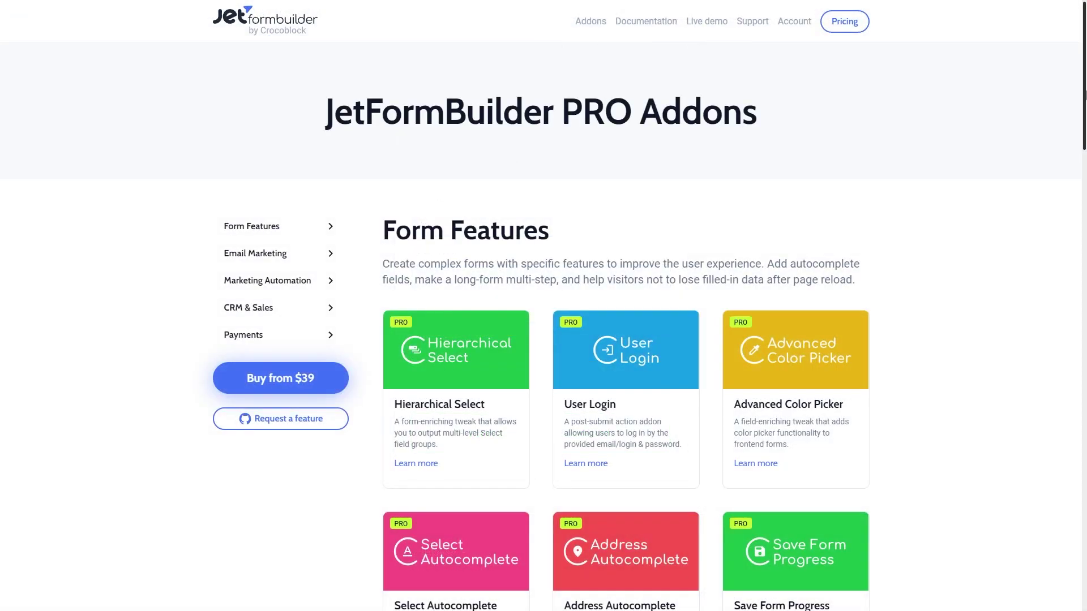
Scroll past Form Features like Schedule Forms to the Email Marketing addons such as MailPoet and MailerLite
scroll(540, 306, "down", 2)
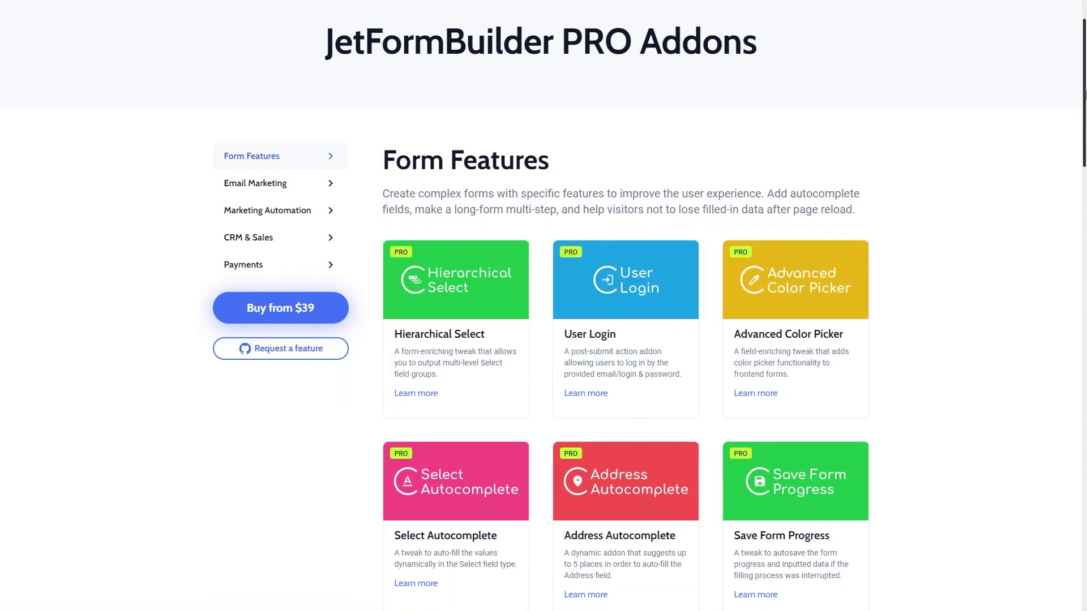
scroll(540, 306, "down", 3)
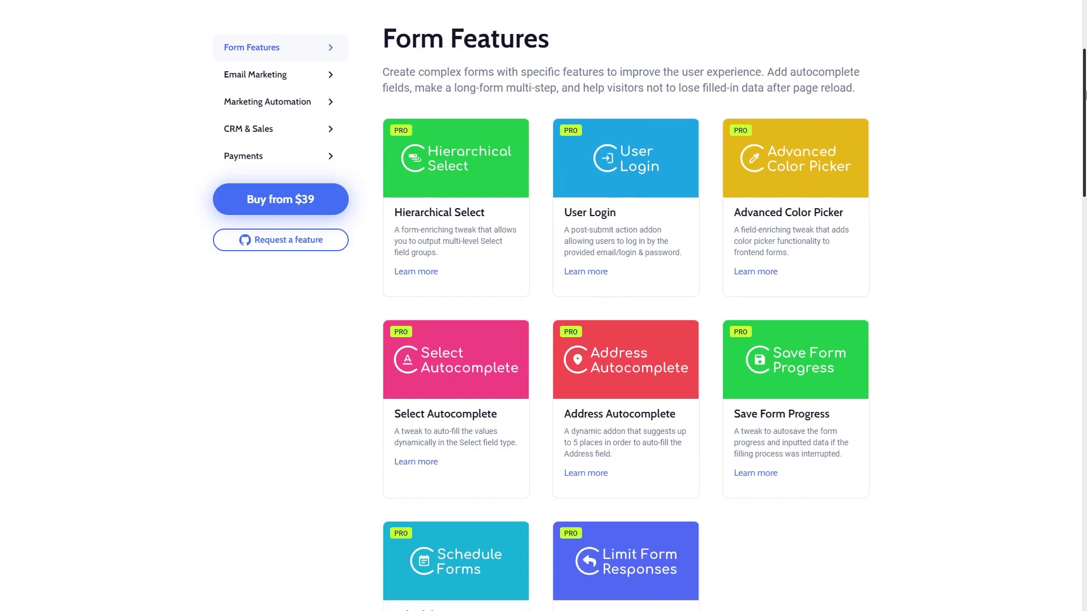
scroll(540, 305, "down", 3)
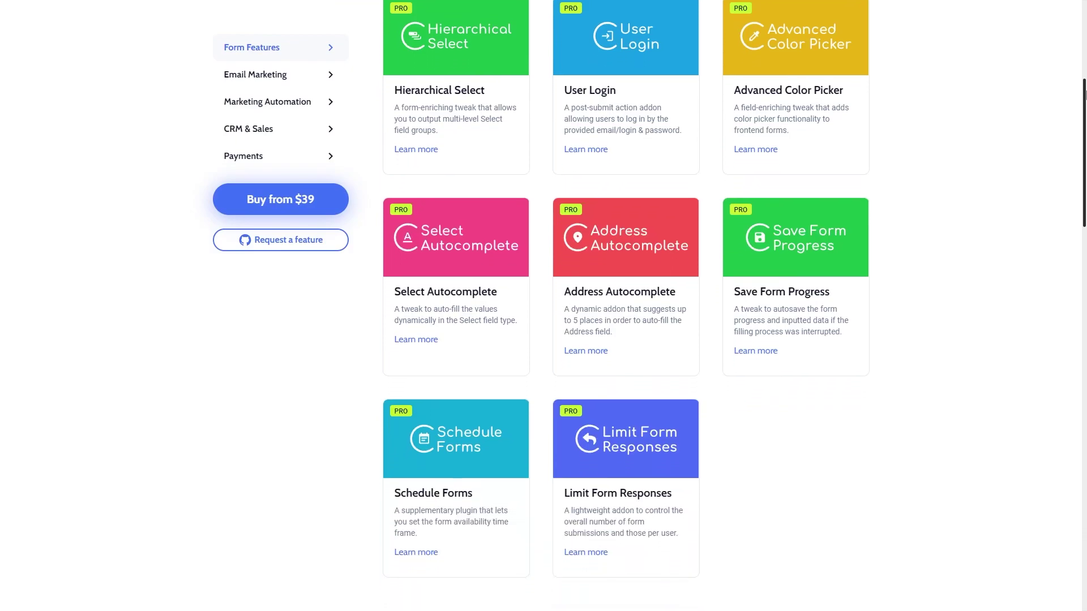
scroll(1085, 94, "down", 3)
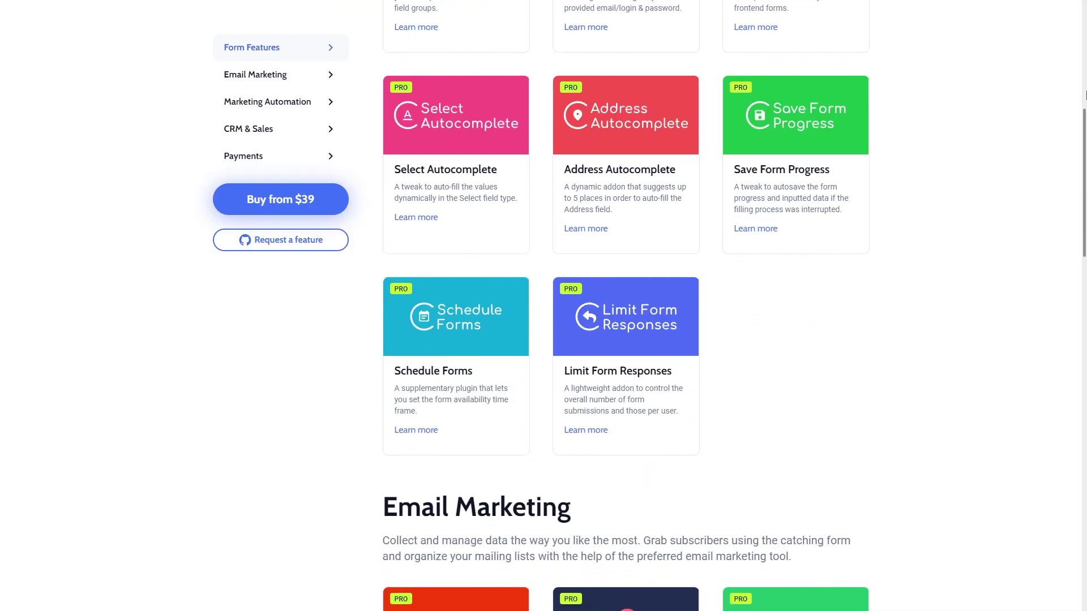
scroll(1085, 94, "down", 3)
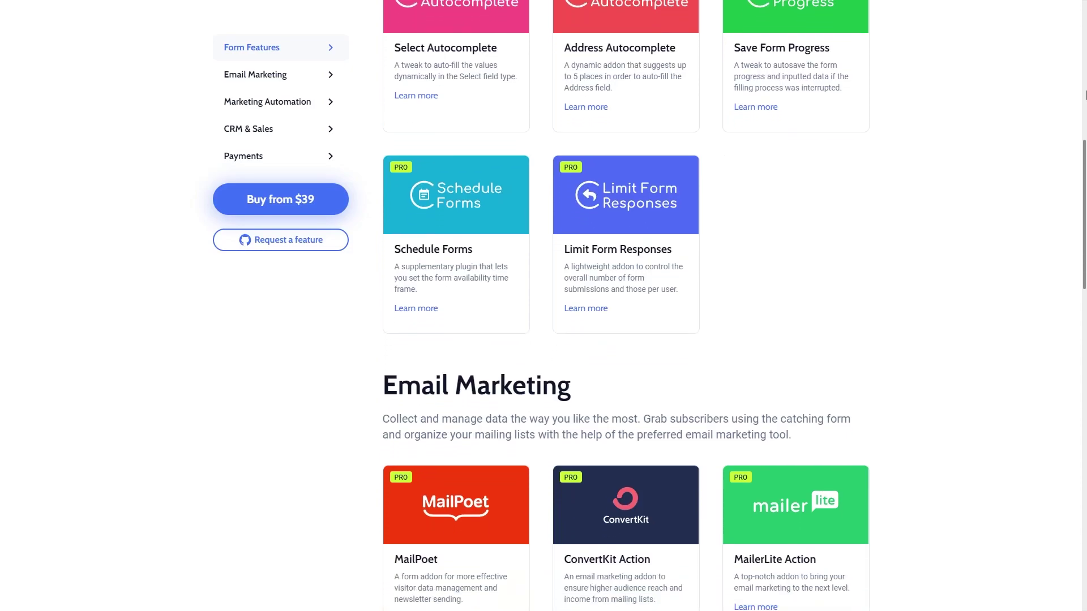